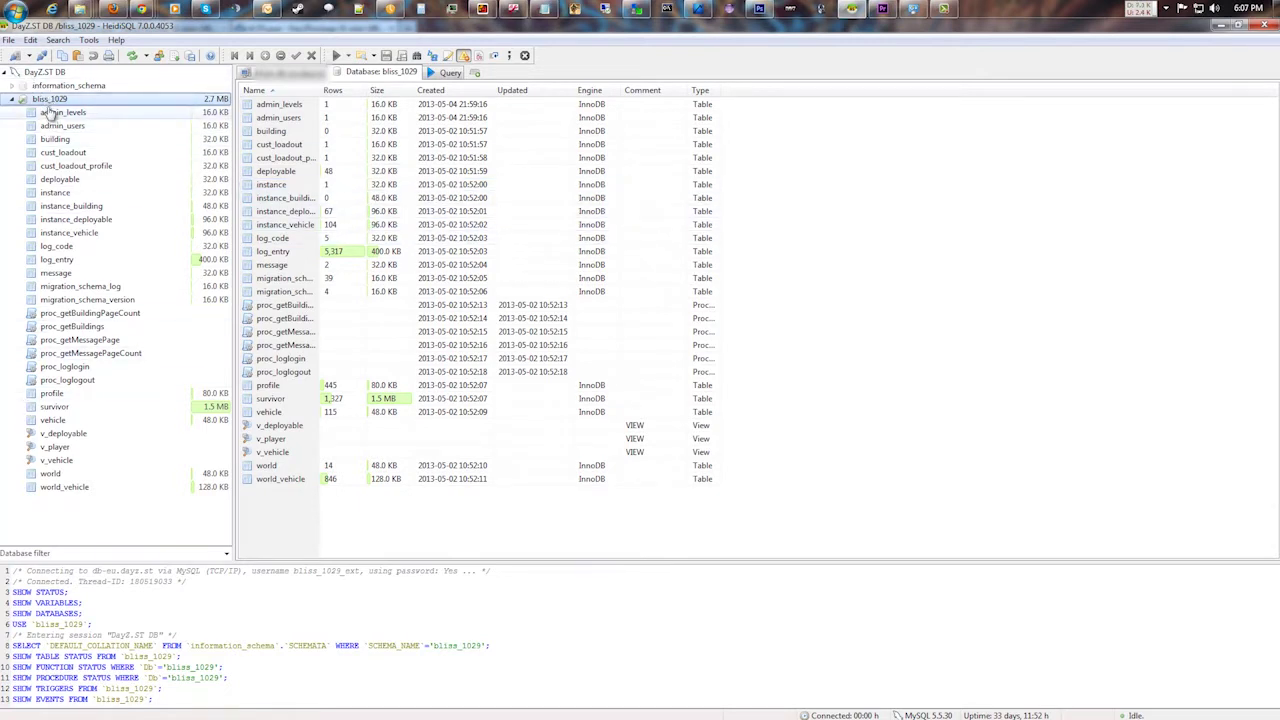
# - Start an SQL export of bliss_1029 and try turning off drop/create with structure-only data
pyautogui.rightClick(52, 102)
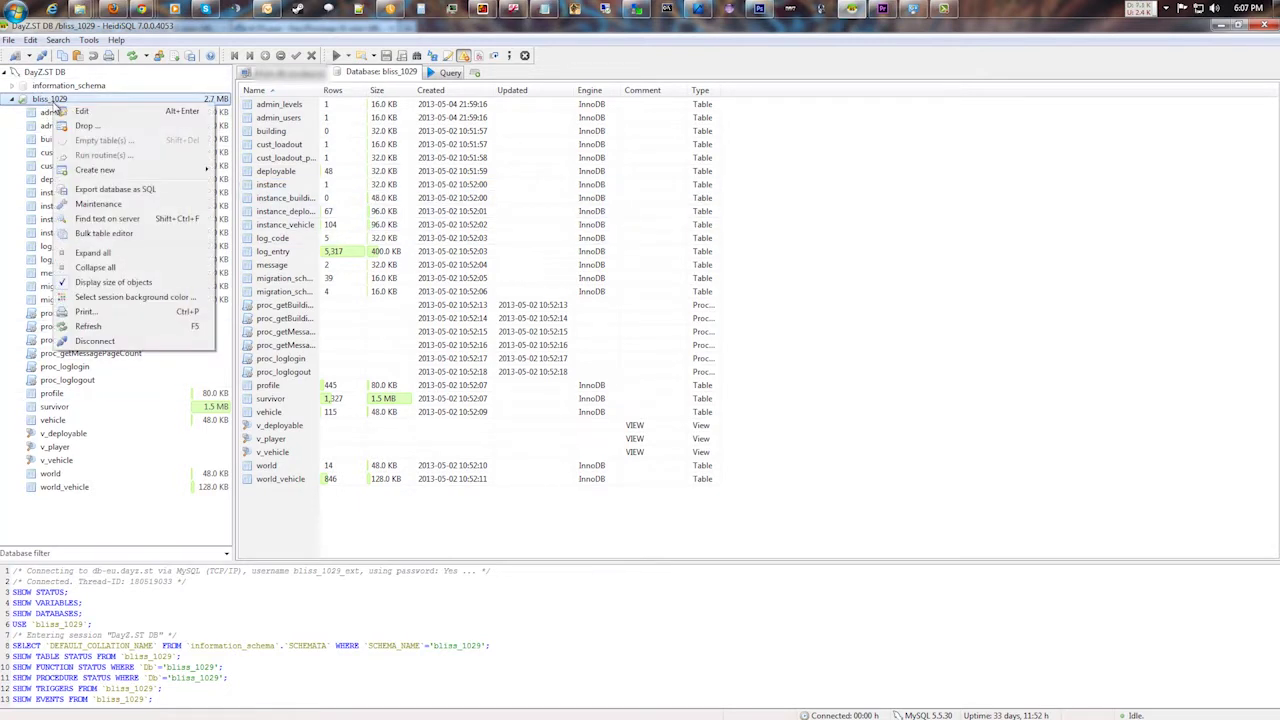
pyautogui.click(112, 189)
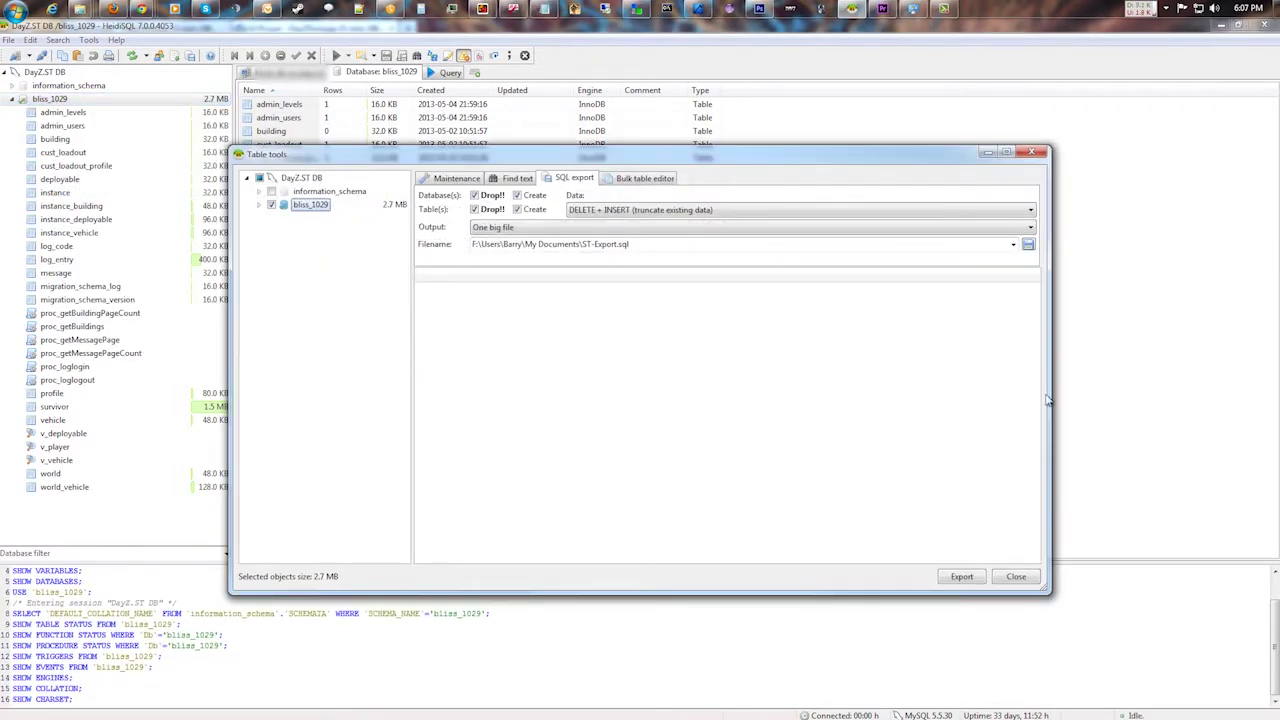
pyautogui.click(489, 196)
pyautogui.click(488, 210)
pyautogui.click(520, 210)
pyautogui.click(725, 212)
pyautogui.click(668, 229)
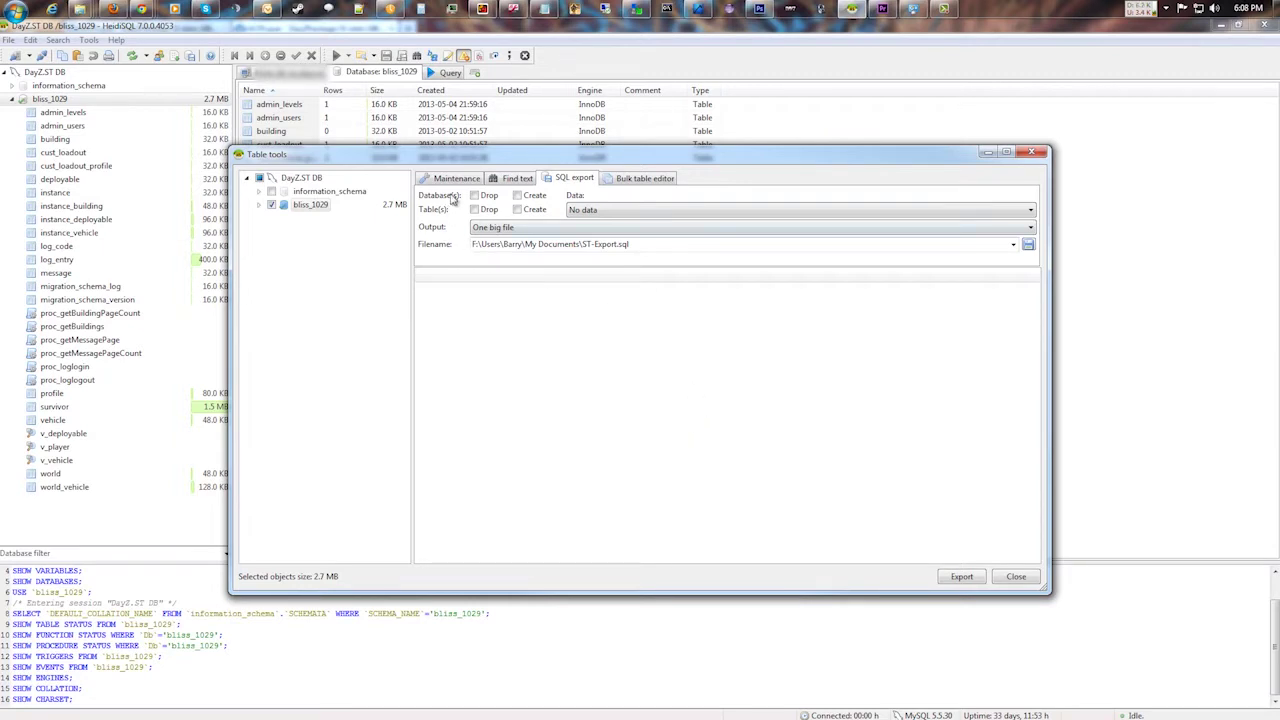
# - Re-enable dropping the database and tables, set Data to DELETE + INSERT, and check the .sql filename
pyautogui.click(489, 196)
pyautogui.click(489, 209)
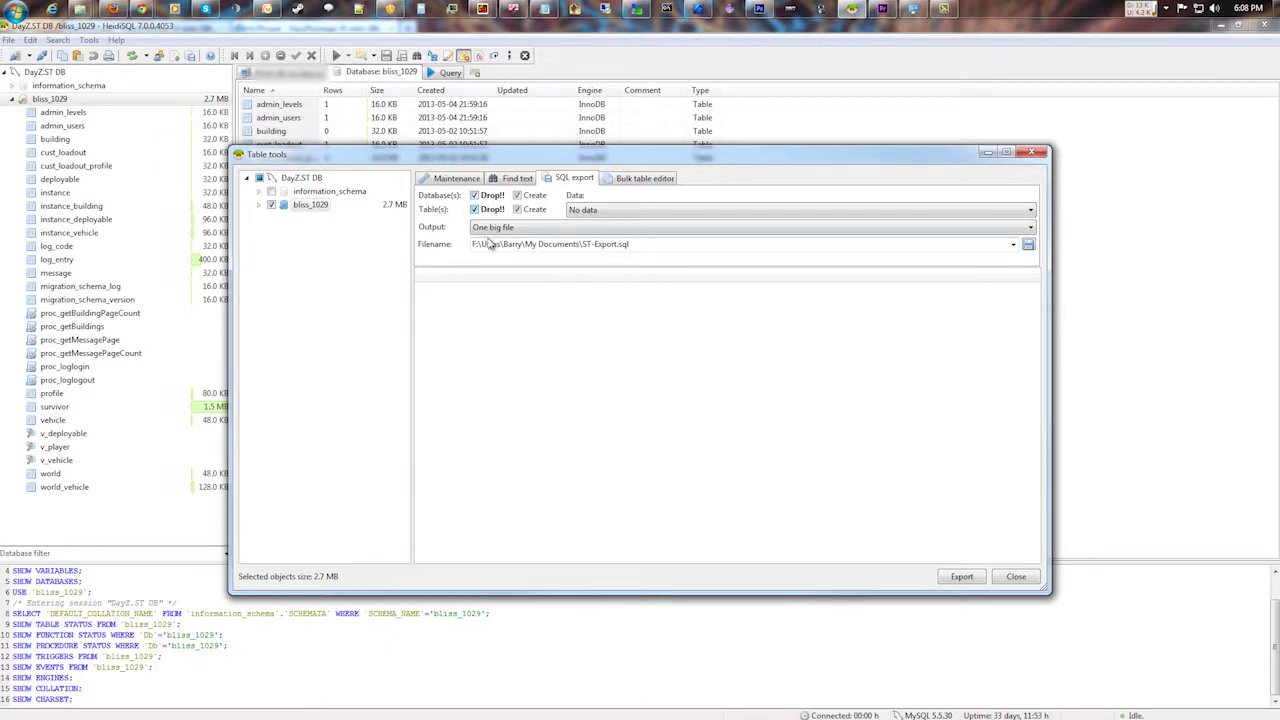
pyautogui.click(620, 211)
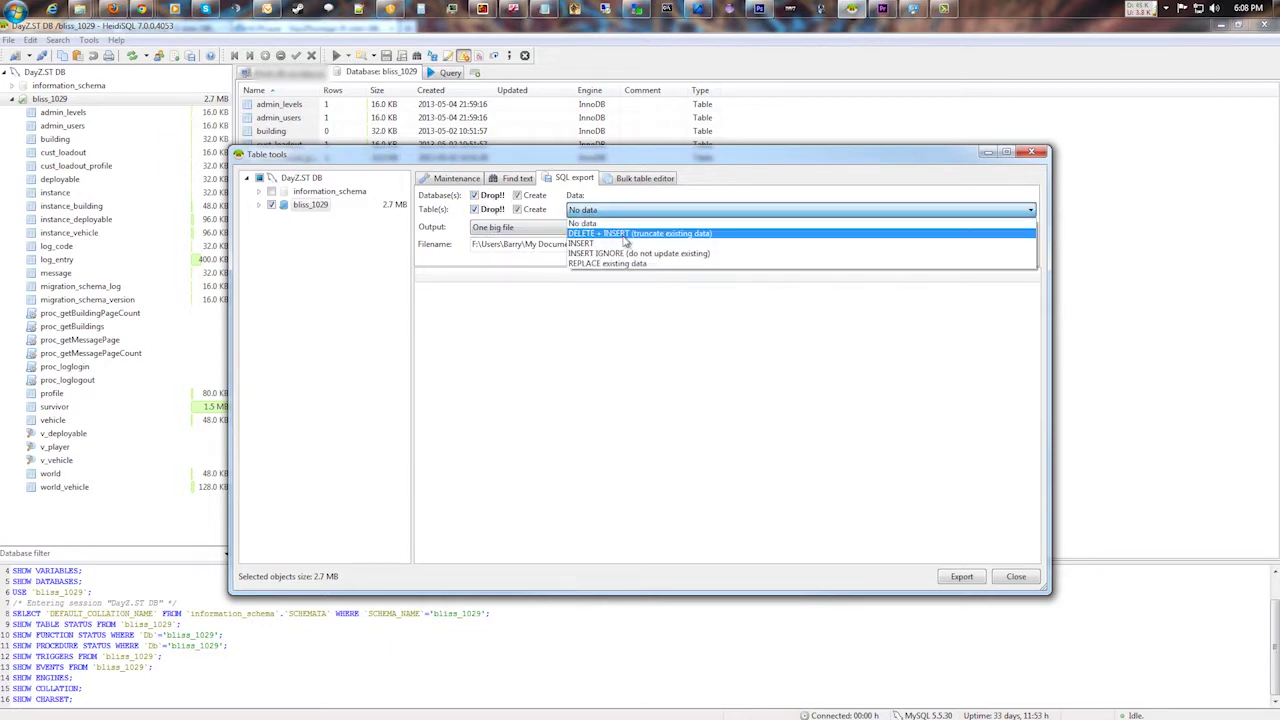
pyautogui.click(624, 235)
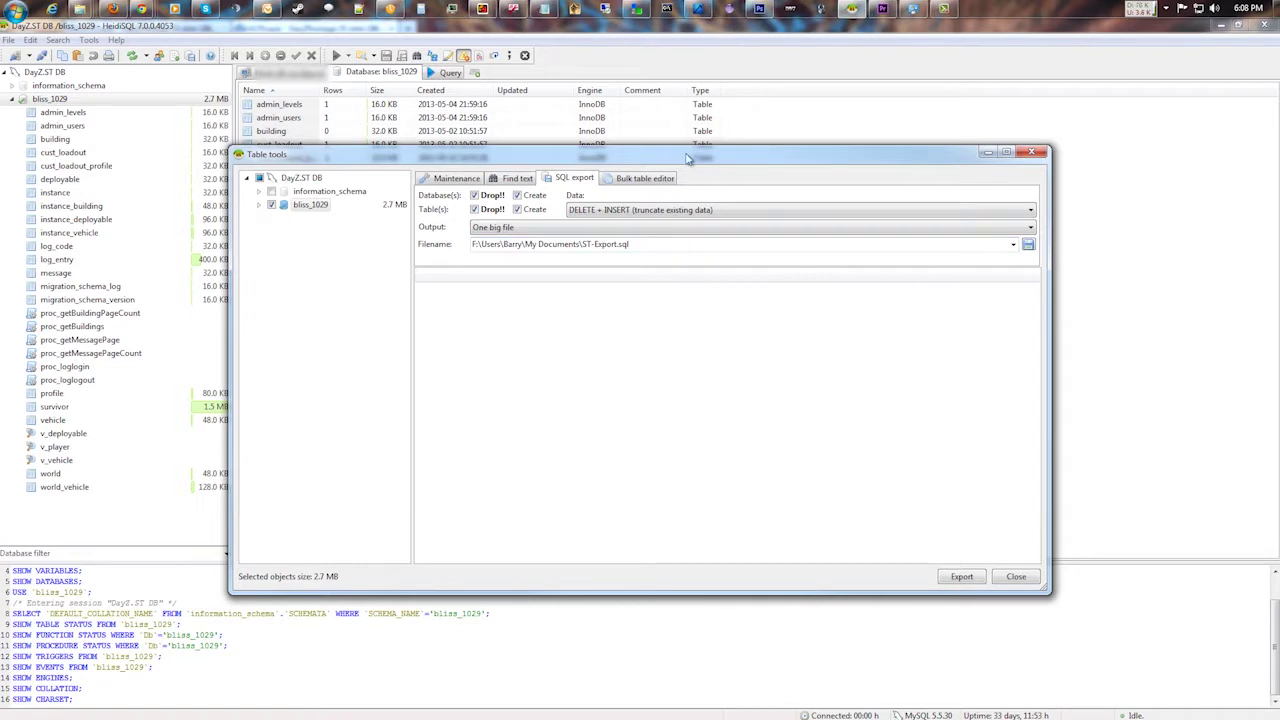
pyautogui.click(645, 247)
pyautogui.click(679, 247)
pyautogui.moveTo(661, 243); pyautogui.dragTo(583, 252)
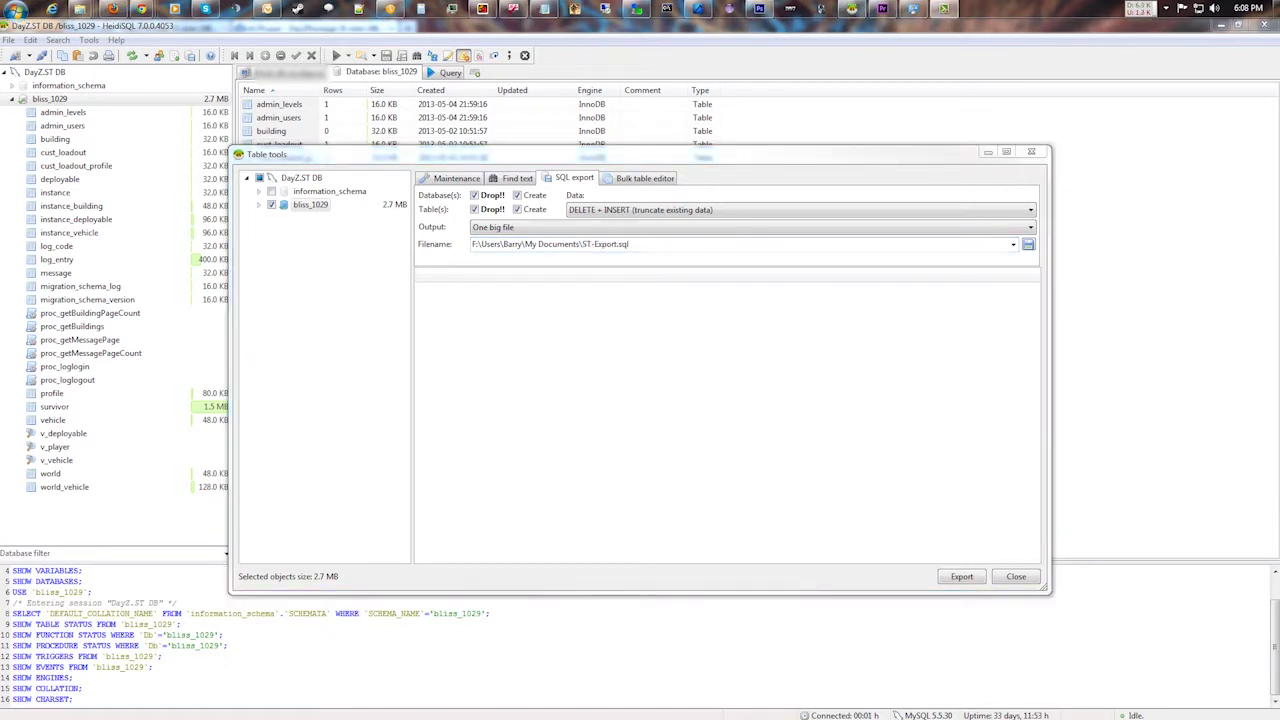
# - Export all bliss_1029 tables to ST-Export.sql, then close the Table tools window when finished
pyautogui.click(958, 579)
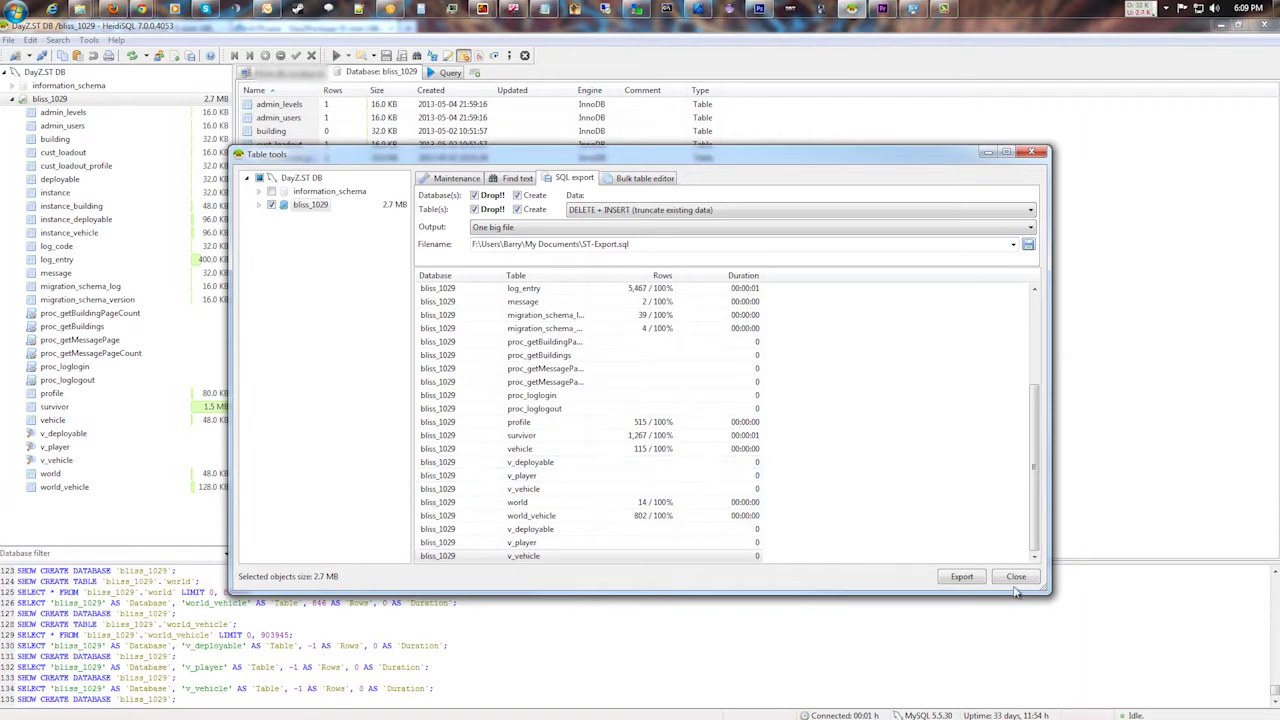
pyautogui.click(1016, 577)
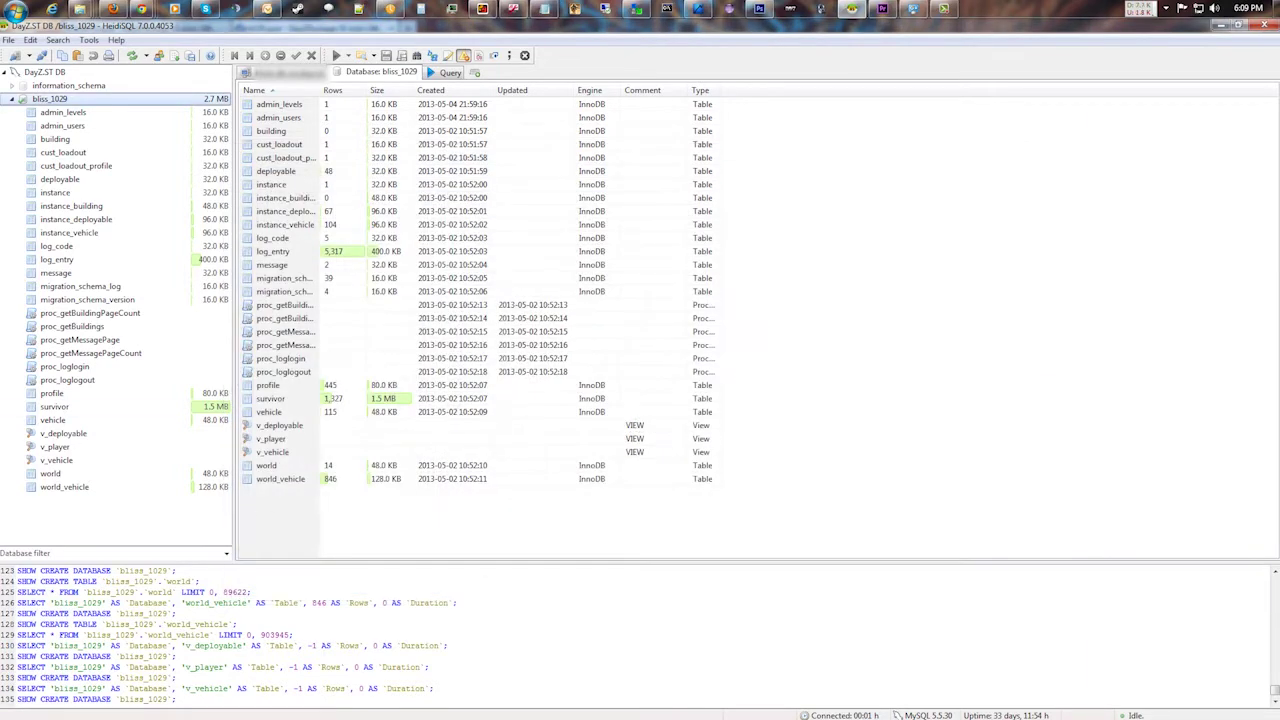
pyautogui.click(80, 9)
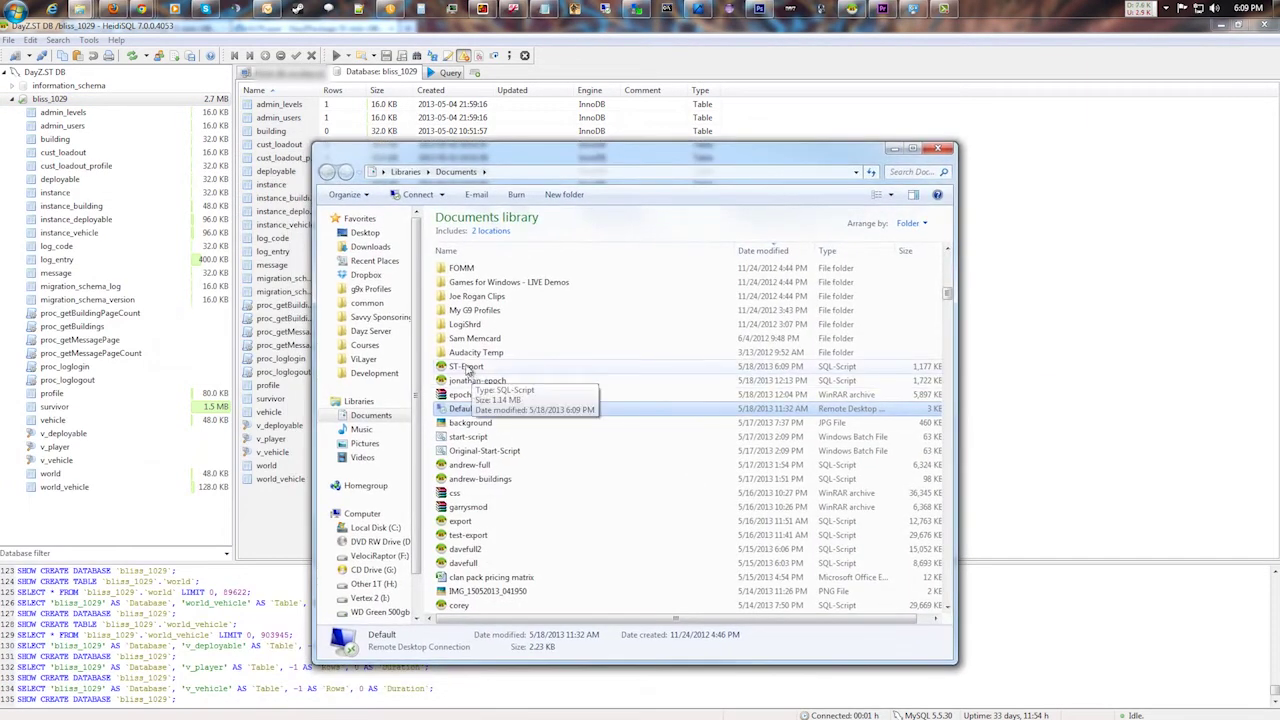
pyautogui.click(470, 367)
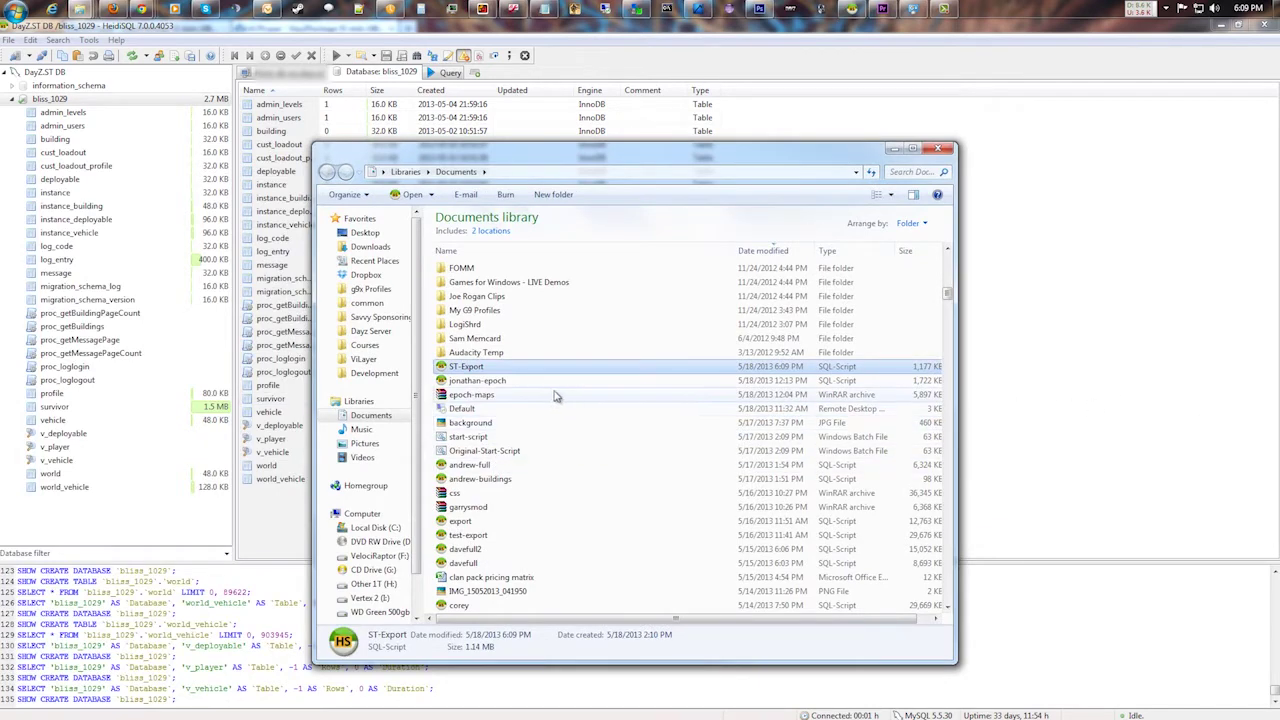
pyautogui.click(683, 133)
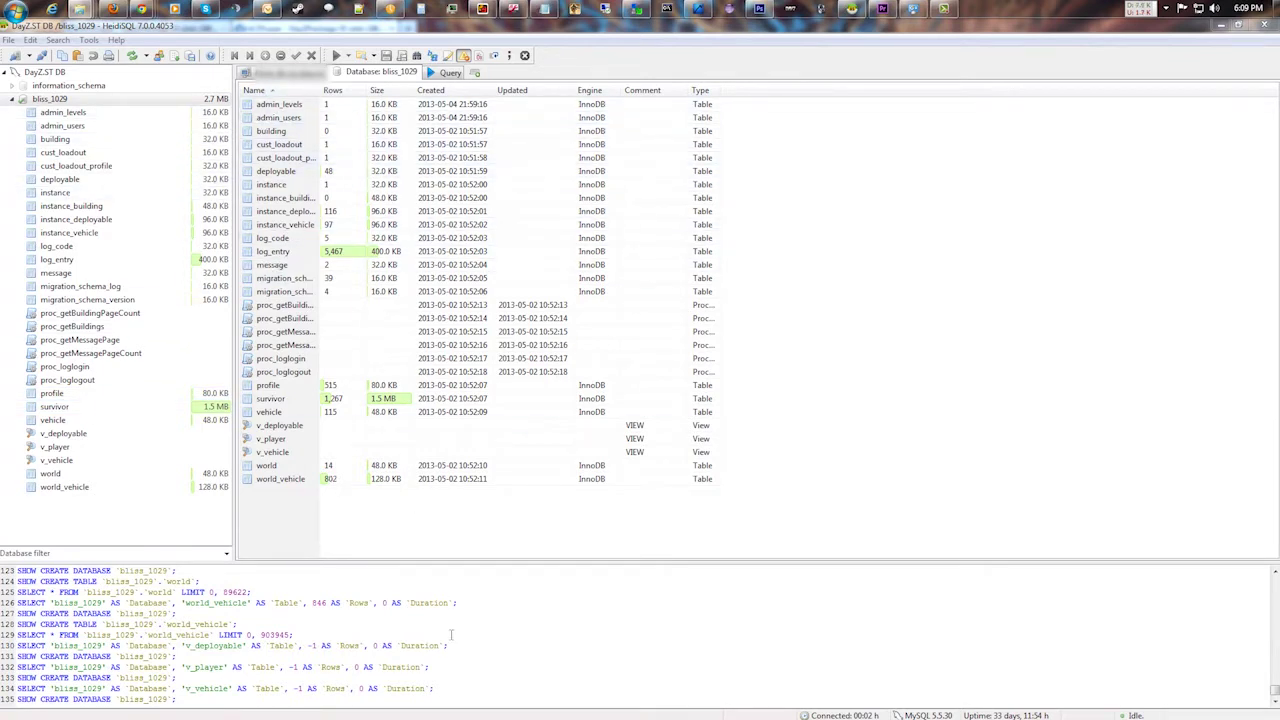
# - Browse instance_vehicle's rows, checking instance_id values plus a row's worldspace and inventory
pyautogui.click(70, 232)
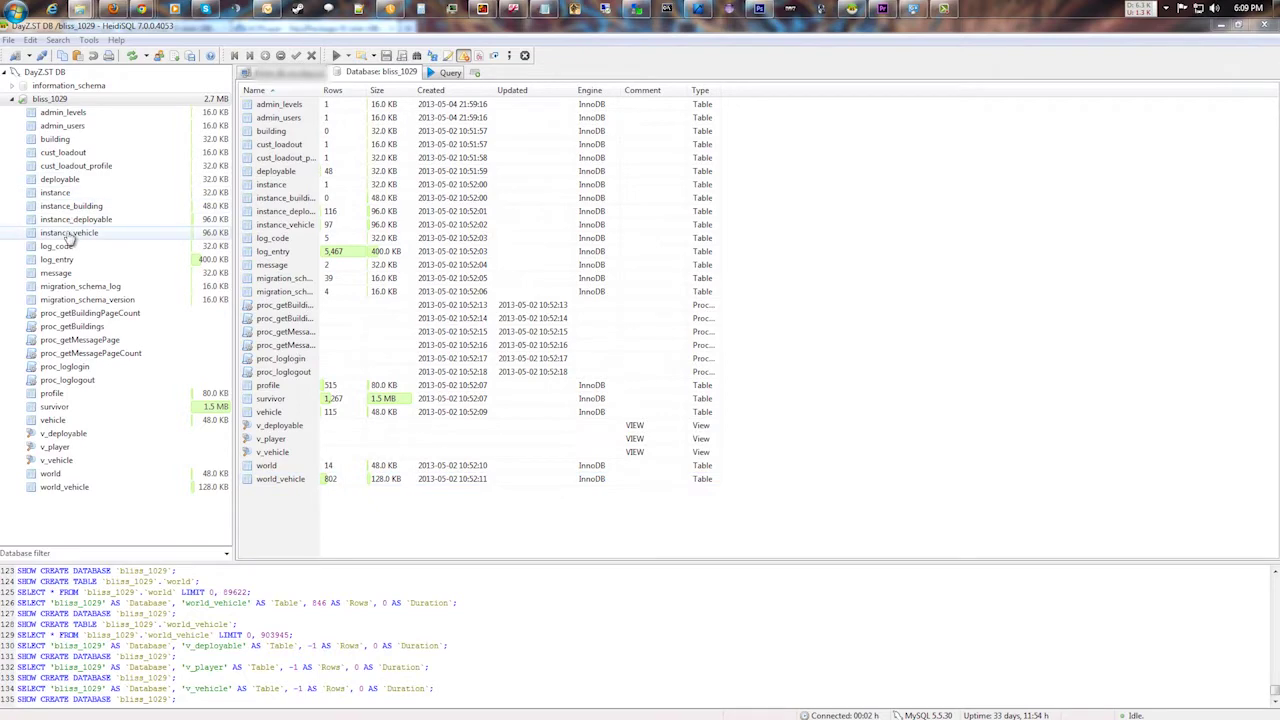
pyautogui.click(548, 72)
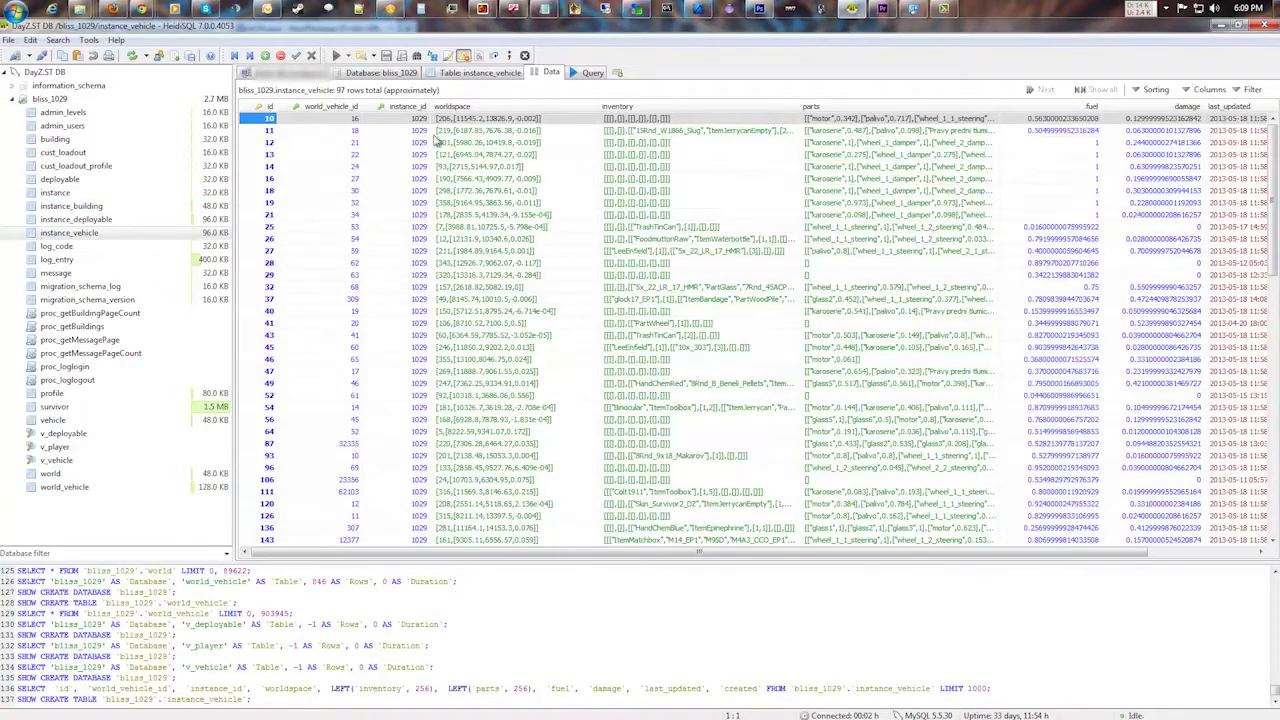
pyautogui.click(415, 178)
pyautogui.scroll(-2, 409, 200)
pyautogui.scroll(2, 414, 275)
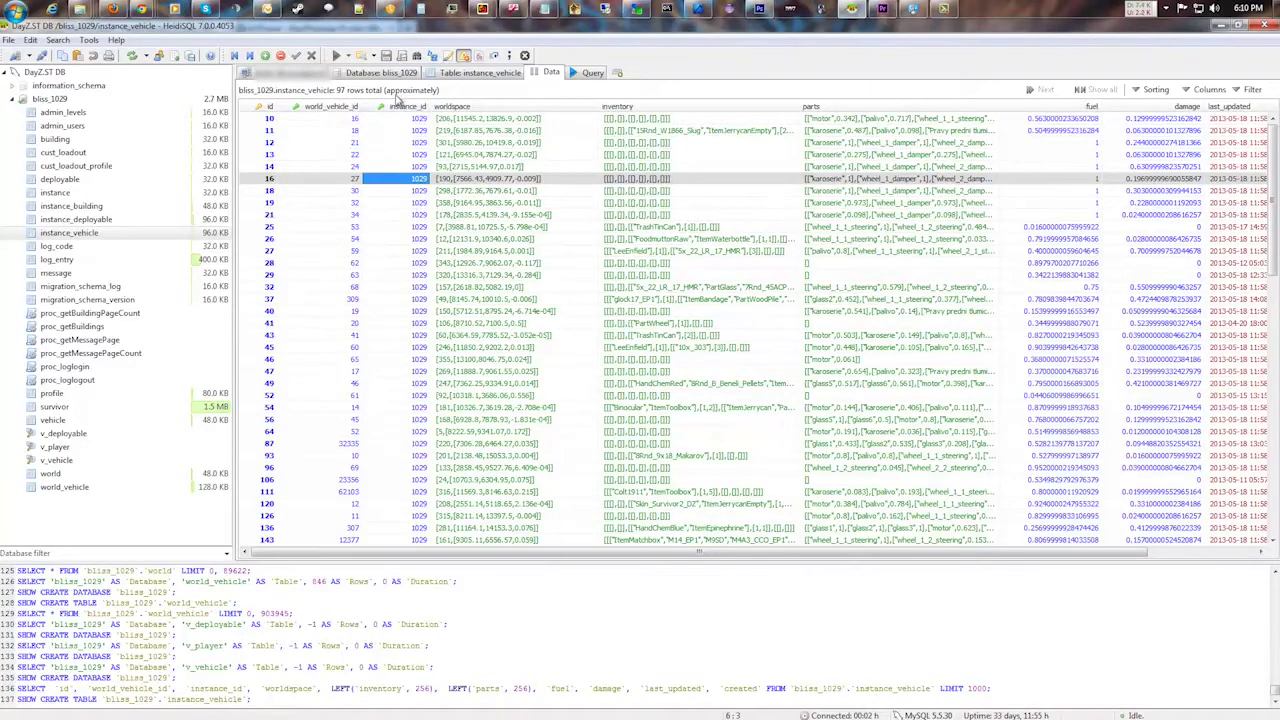
pyautogui.click(404, 156)
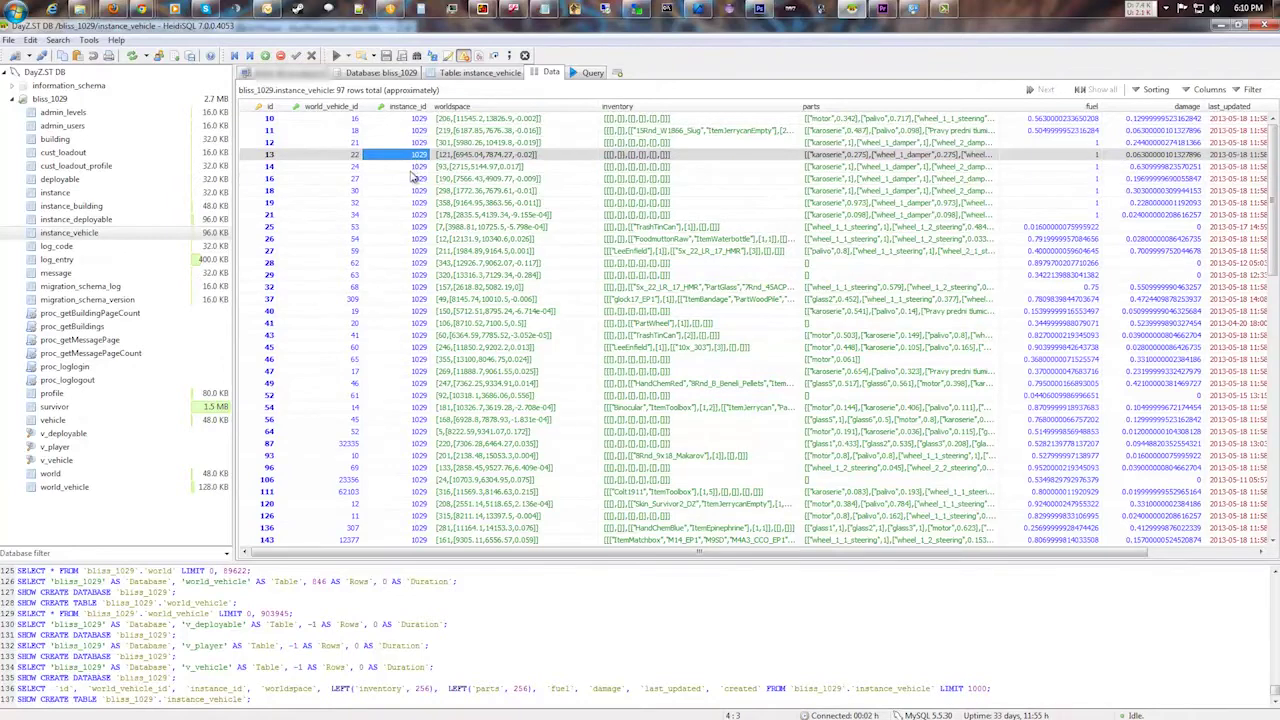
pyautogui.scroll(-15, 455, 268)
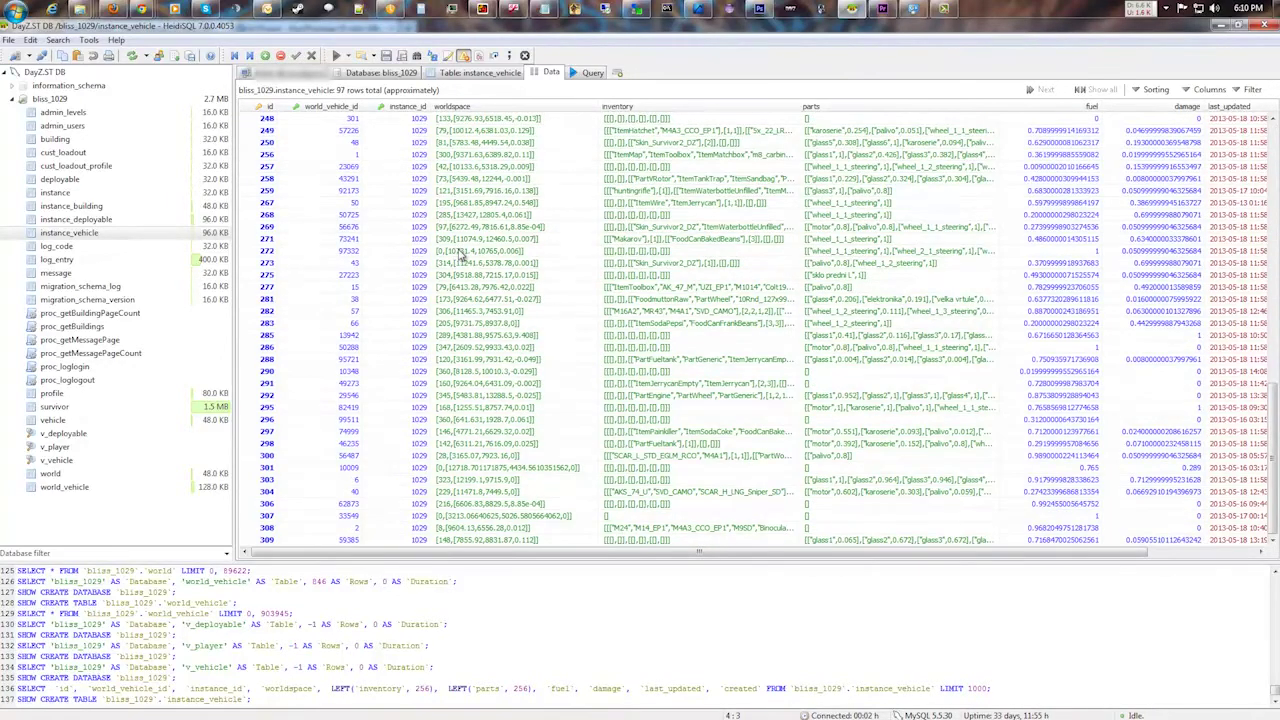
pyautogui.scroll(15, 460, 256)
pyautogui.scroll(-15, 455, 268)
pyautogui.click(480, 347)
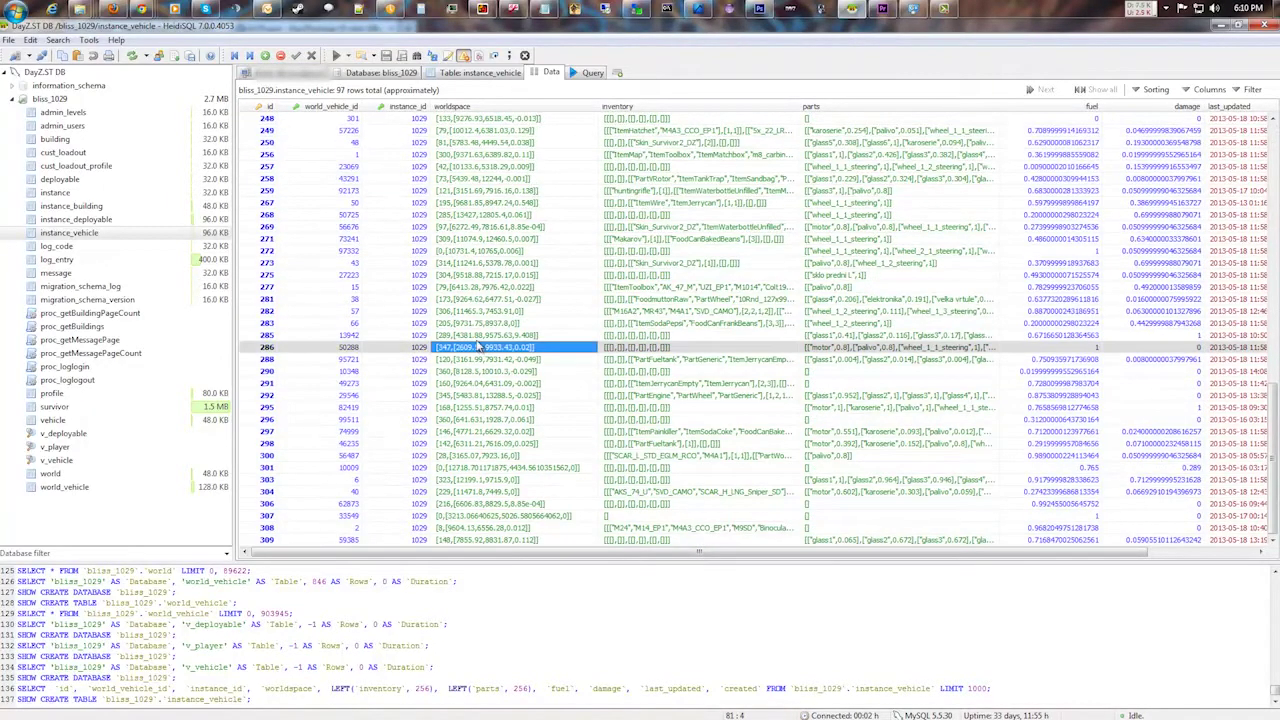
pyautogui.click(684, 349)
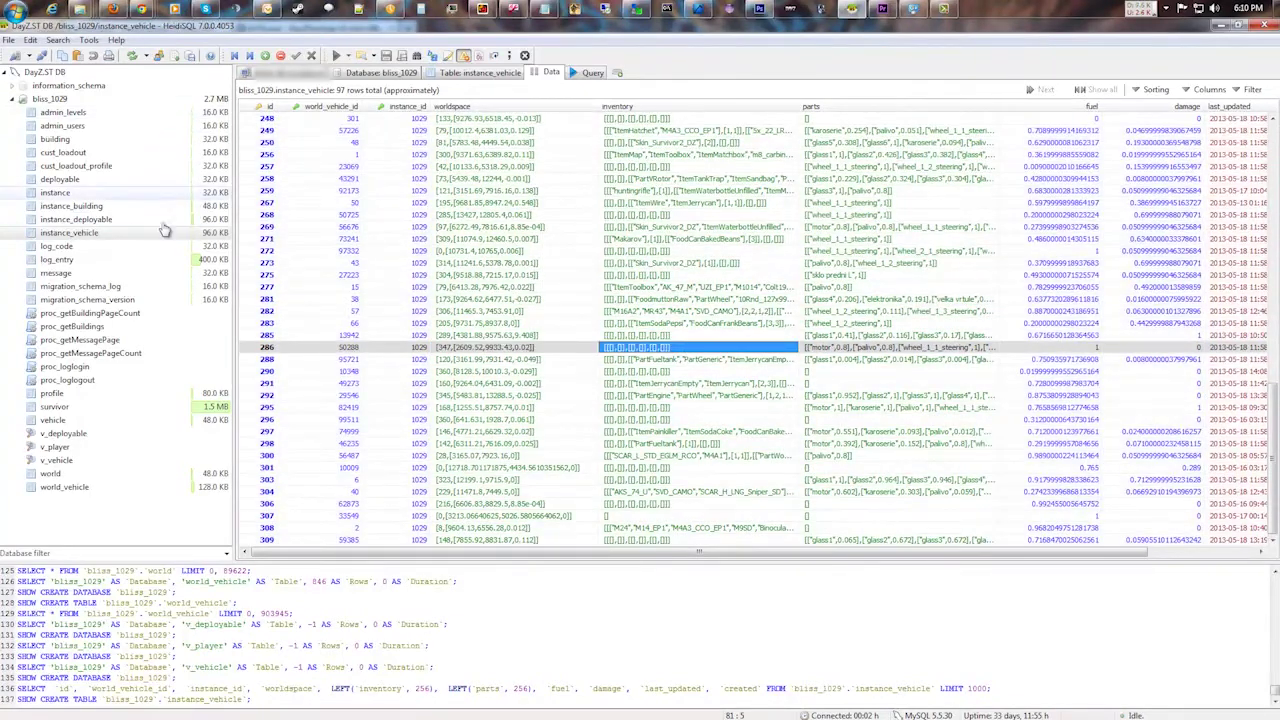
# - Show instance_deployable's data and check its instance_id 1029 and owner_id values
pyautogui.click(75, 219)
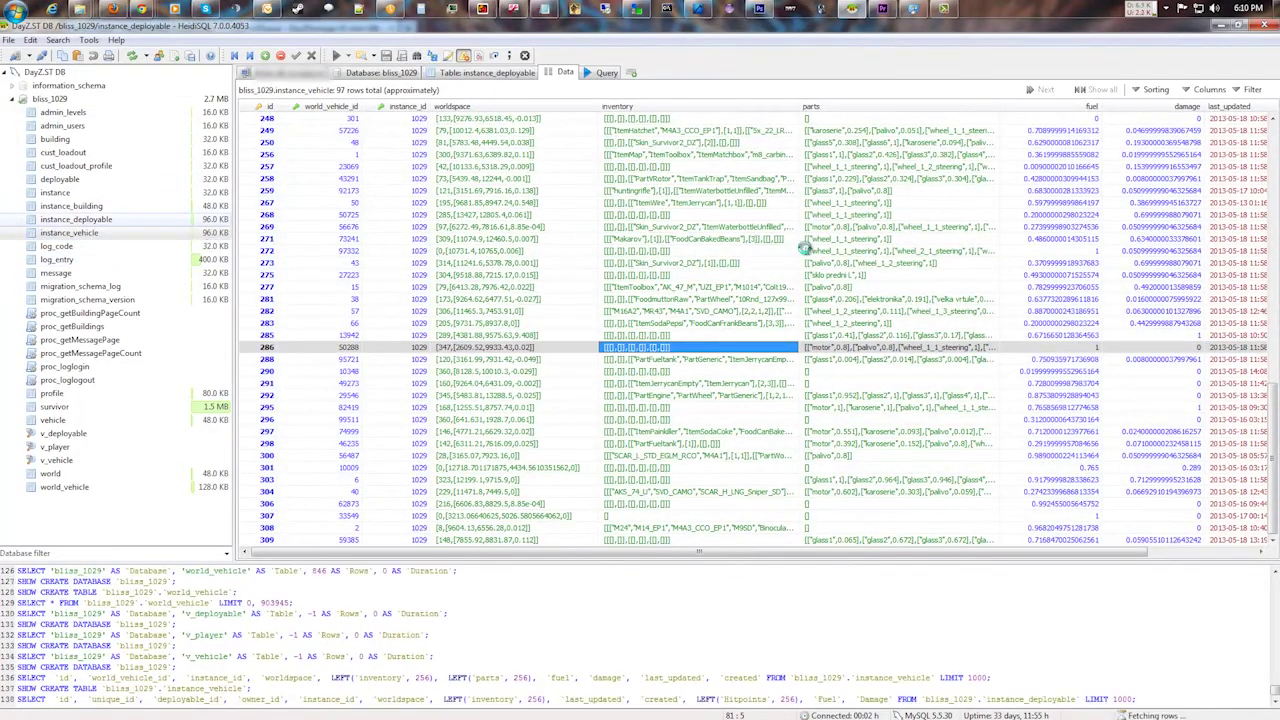
pyautogui.click(542, 251)
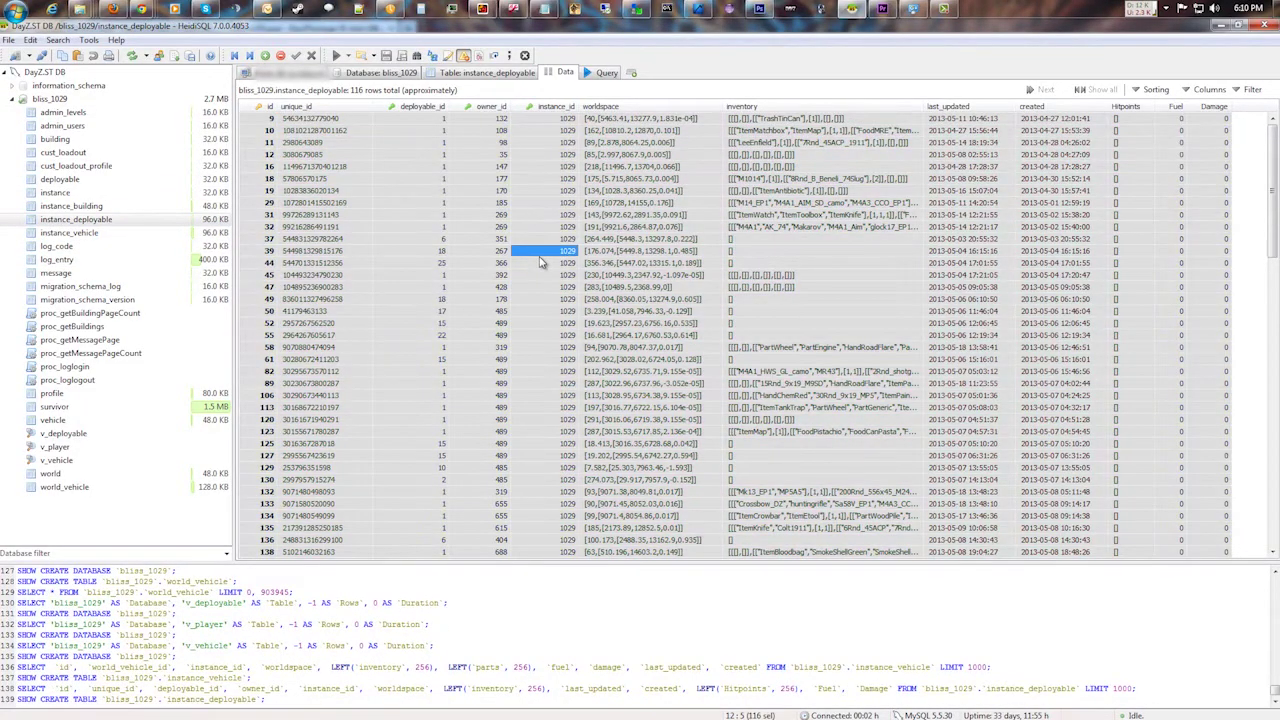
pyautogui.click(466, 287)
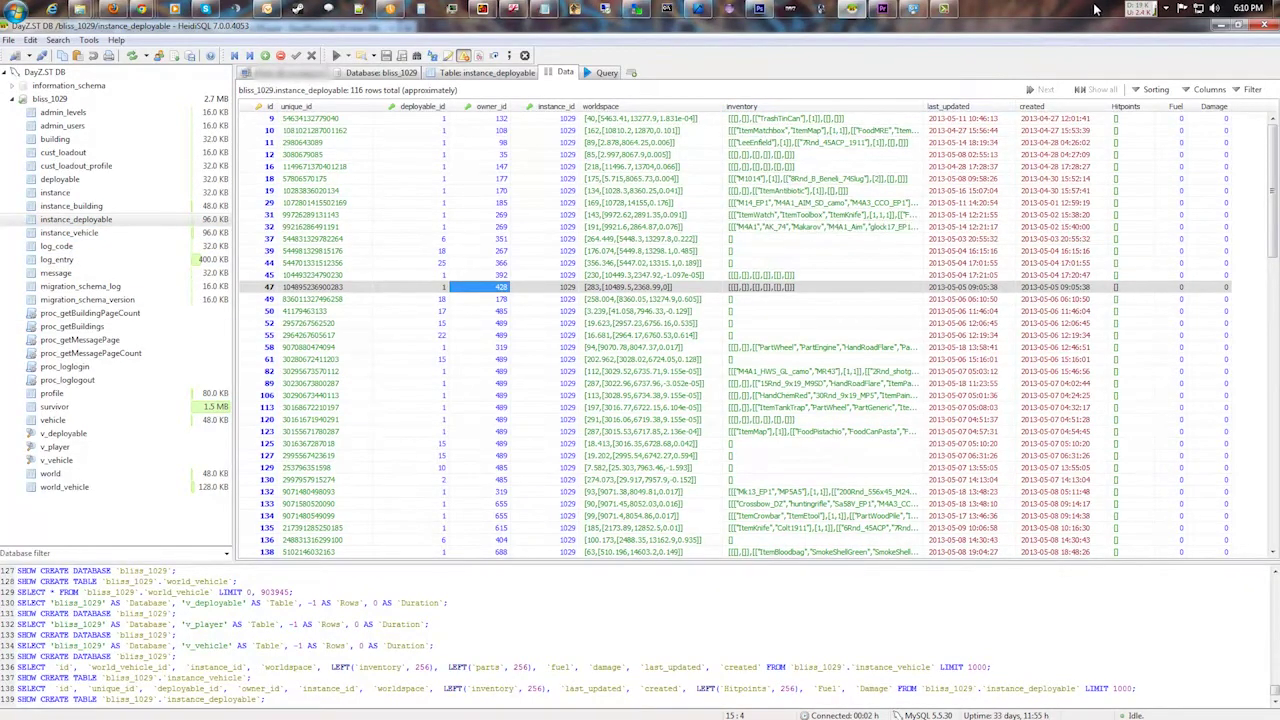
# - Minimize HeidiSQL and go to the Notepad++ download page in a new Firefox tab
pyautogui.click(1222, 24)
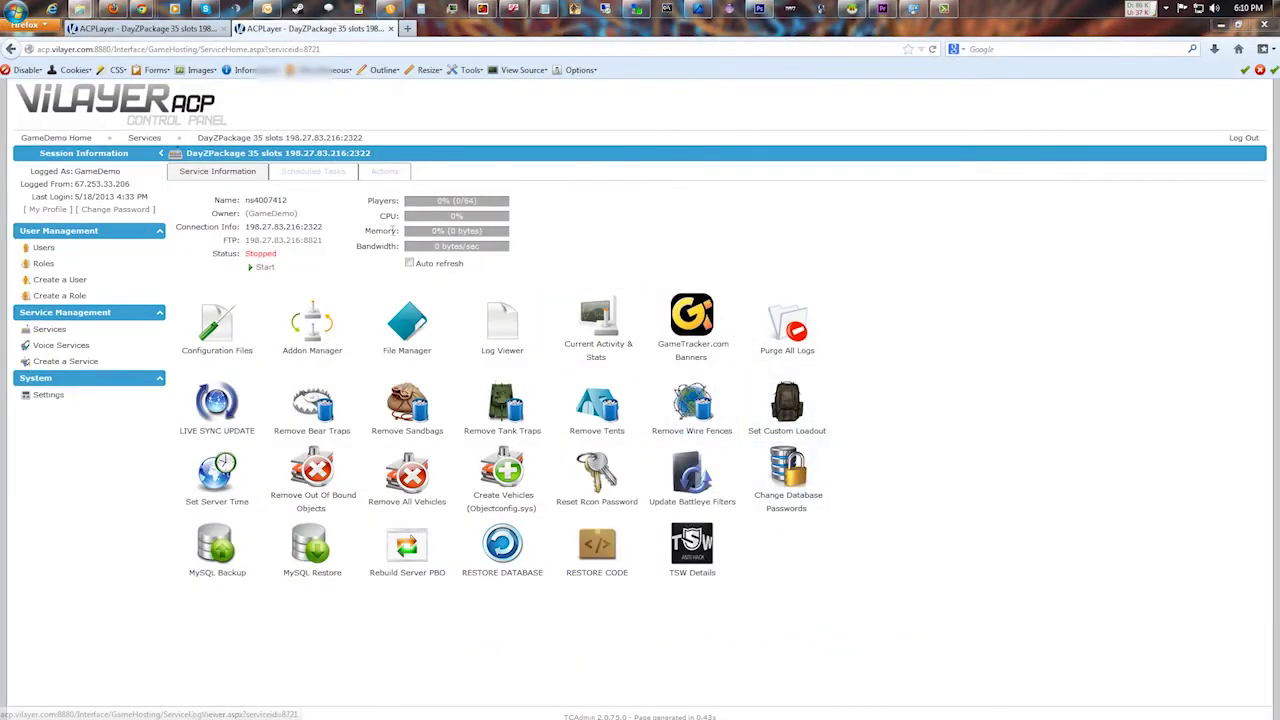
pyautogui.click(408, 30)
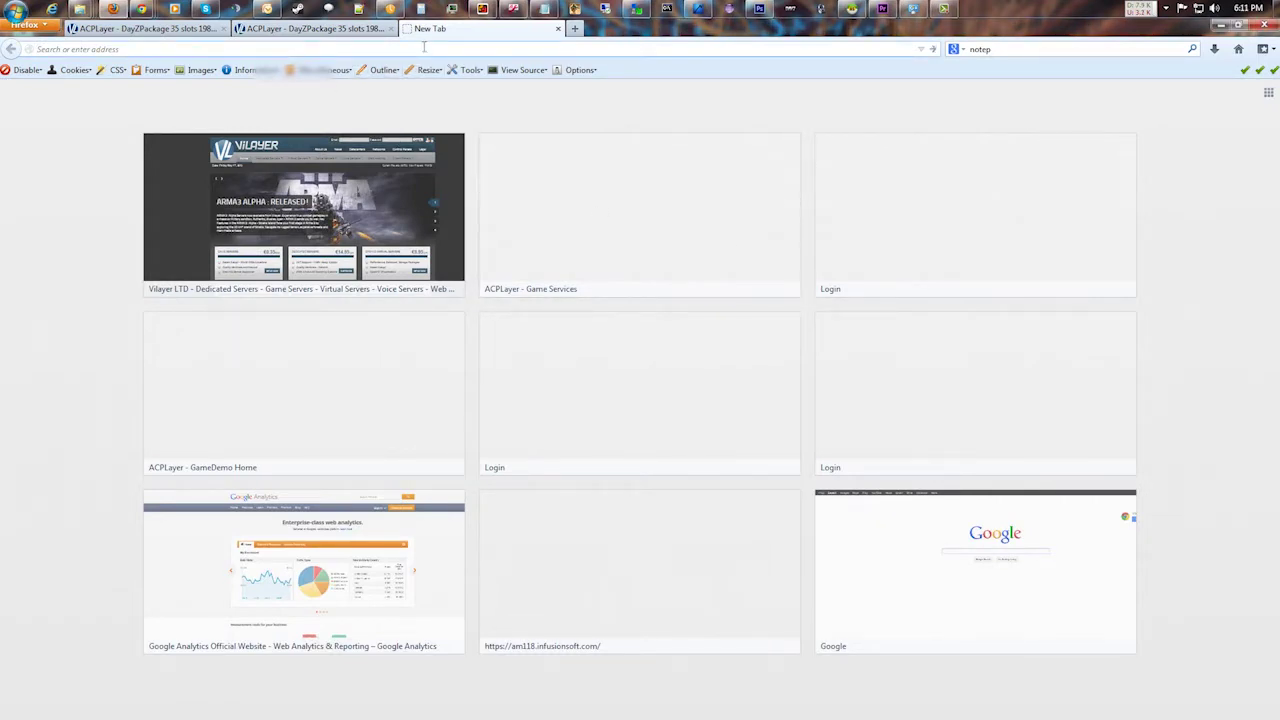
pyautogui.write('n')
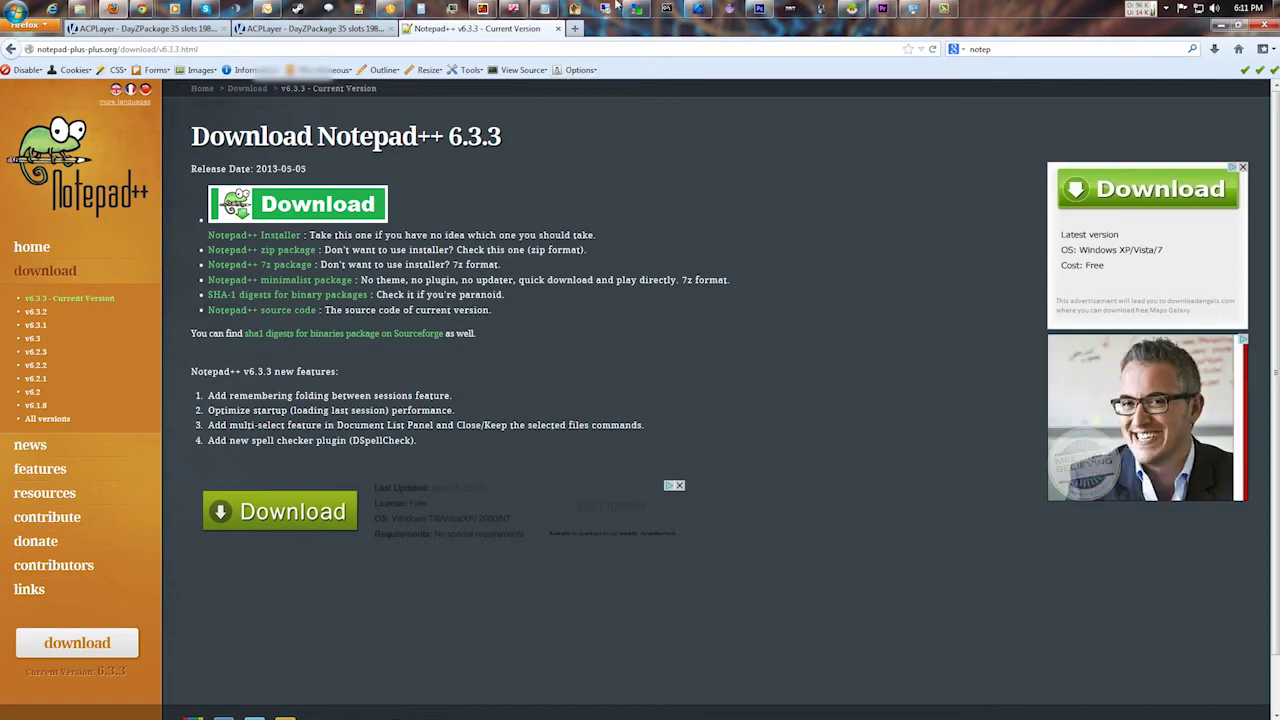
# - Close the download tab and open ST-Export from Documents with Edit with Notepad++
pyautogui.click(554, 31)
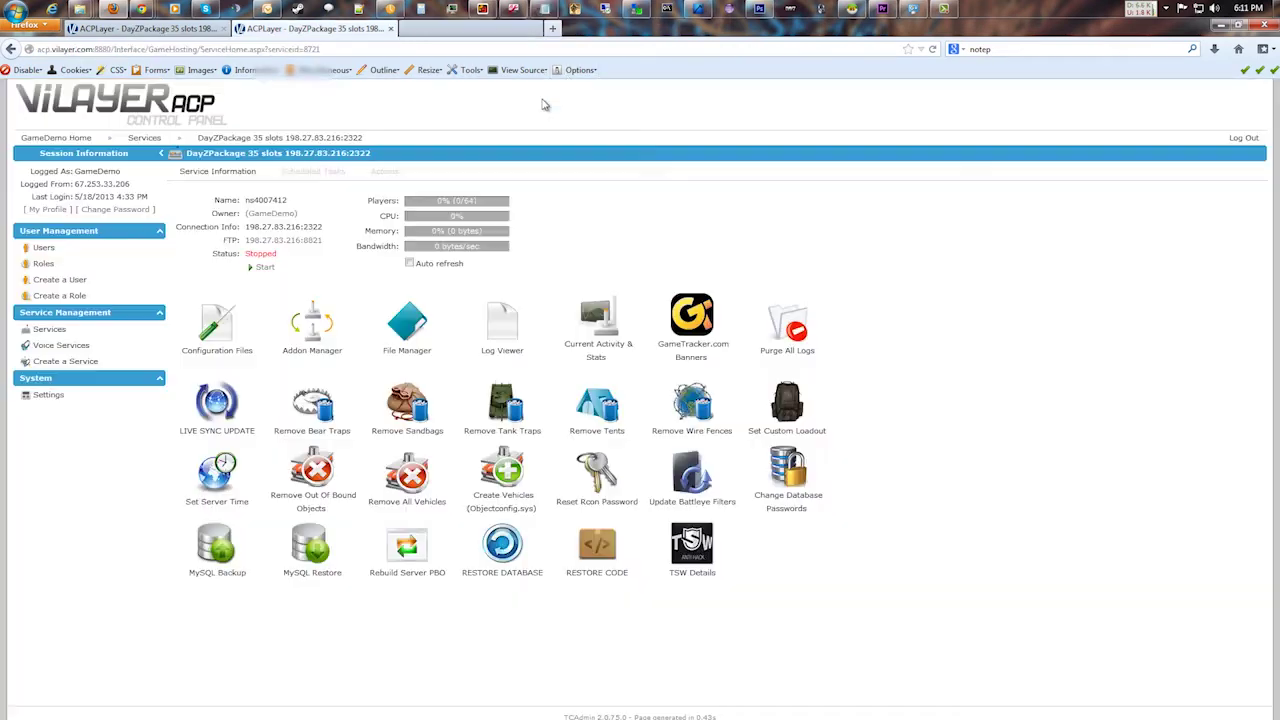
pyautogui.click(79, 9)
pyautogui.moveTo(442, 108); pyautogui.dragTo(722, 106)
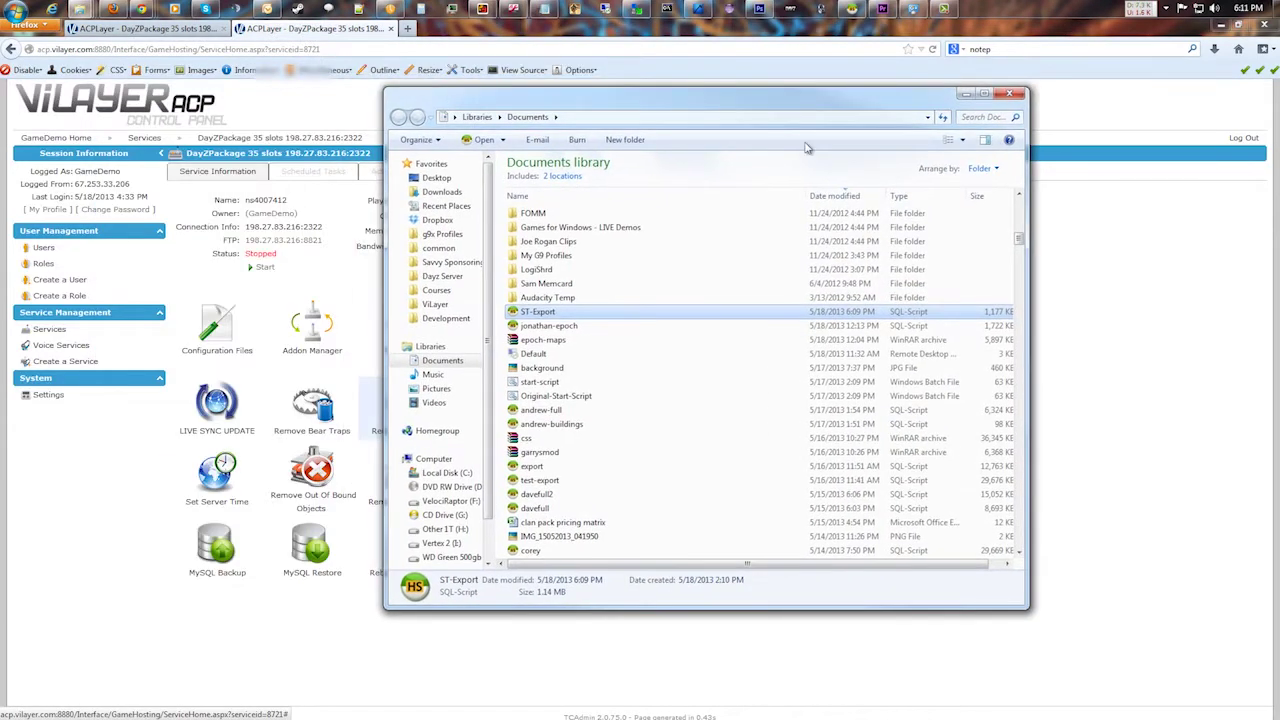
pyautogui.rightClick(538, 314)
pyautogui.click(597, 367)
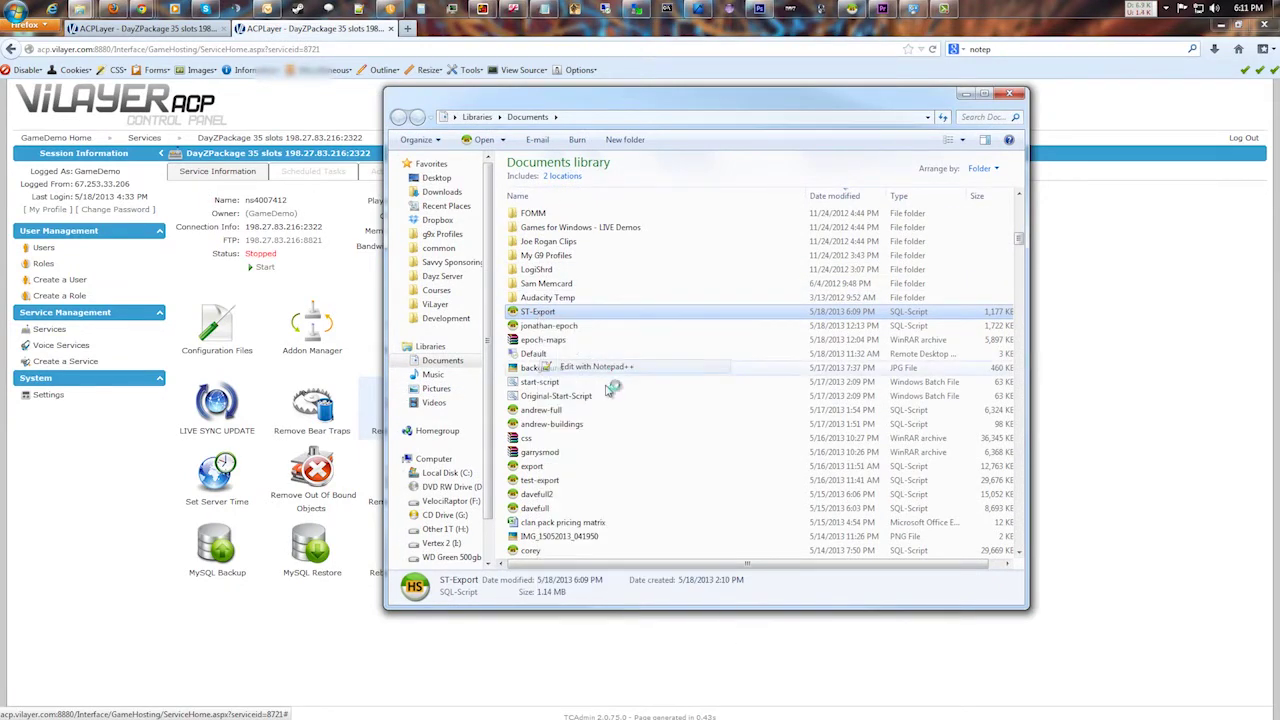
pyautogui.click(636, 304)
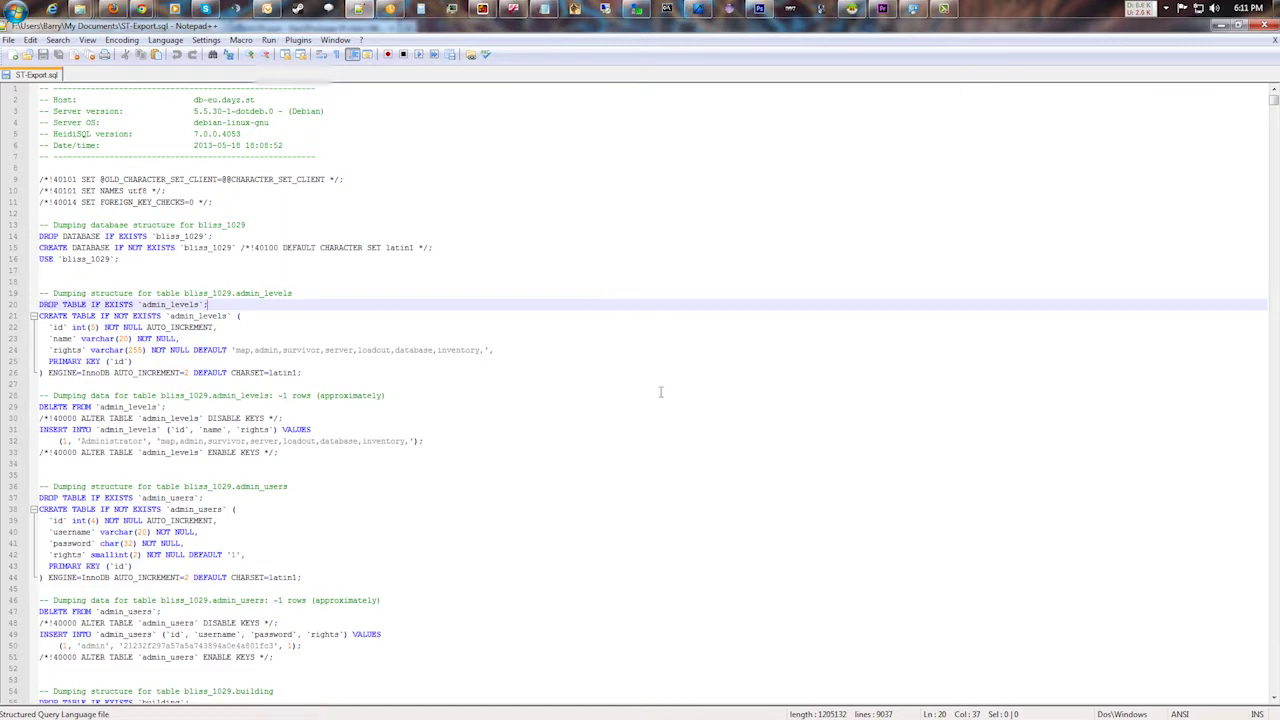
# - Change bliss_1029 to dayz in the DROP DATABASE statement on line 14
pyautogui.scroll(-20, 581, 459)
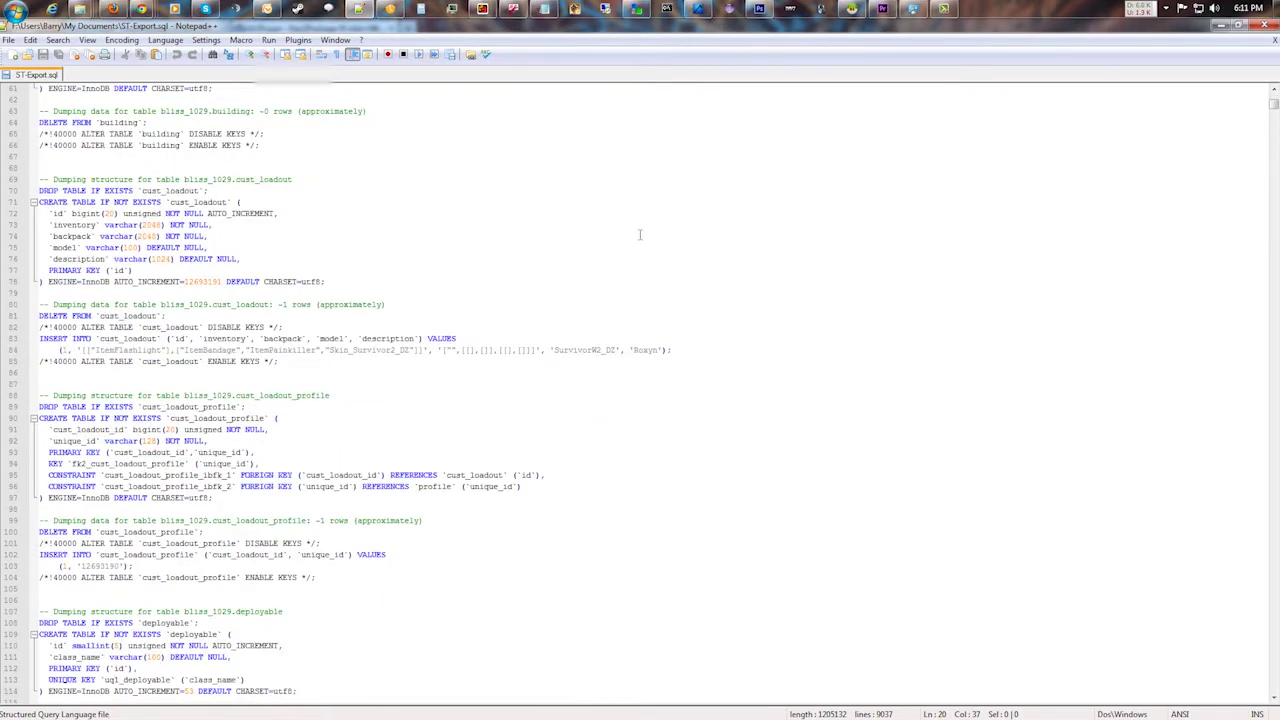
pyautogui.click(688, 511)
pyautogui.scroll(20, 529, 485)
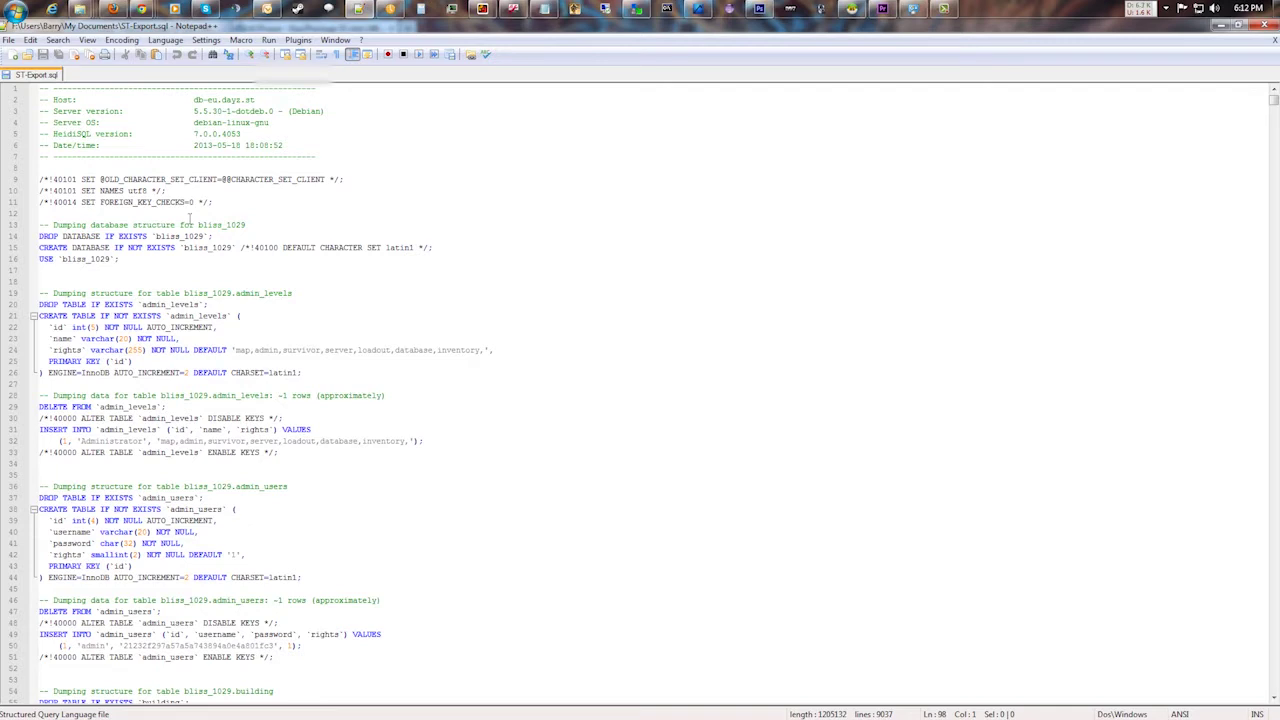
pyautogui.click(198, 237)
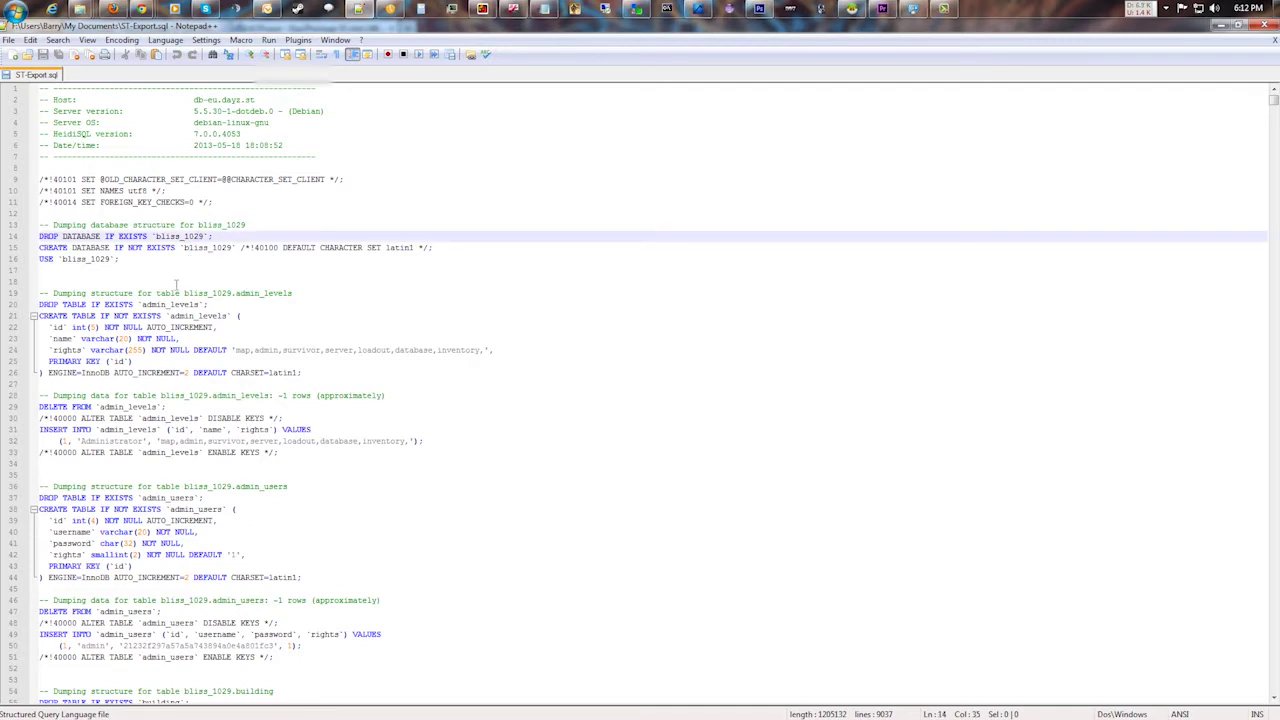
pyautogui.press('BackSpace')
pyautogui.press('BackSpace')
pyautogui.press('BackSpace')
pyautogui.press('BackSpace')
pyautogui.press('BackSpace')
pyautogui.press('BackSpace')
pyautogui.press('BackSpace')
pyautogui.press('BackSpace')
pyautogui.press('BackSpace')
pyautogui.press('BackSpace')
pyautogui.write('dayz')
# - Change bliss_1029 to dayz in the CREATE DATABASE and USE statements on lines 15-16
pyautogui.press('Down')
pyautogui.press('Delete')
pyautogui.press('Delete')
pyautogui.press('Delete')
pyautogui.press('Delete')
pyautogui.press('Delete')
pyautogui.press('Delete')
pyautogui.press('Delete')
pyautogui.press('Delete')
pyautogui.press('Delete')
pyautogui.press('Delete')
pyautogui.write('dayz')
pyautogui.press('Down')
pyautogui.press('Left')
pyautogui.press('Left')
pyautogui.press('BackSpace')
pyautogui.press('BackSpace')
pyautogui.press('BackSpace')
pyautogui.press('BackSpace')
pyautogui.press('BackSpace')
pyautogui.press('BackSpace')
pyautogui.press('BackSpace')
pyautogui.press('BackSpace')
pyautogui.press('BackSpace')
pyautogui.press('BackSpace')
pyautogui.write('dayz')
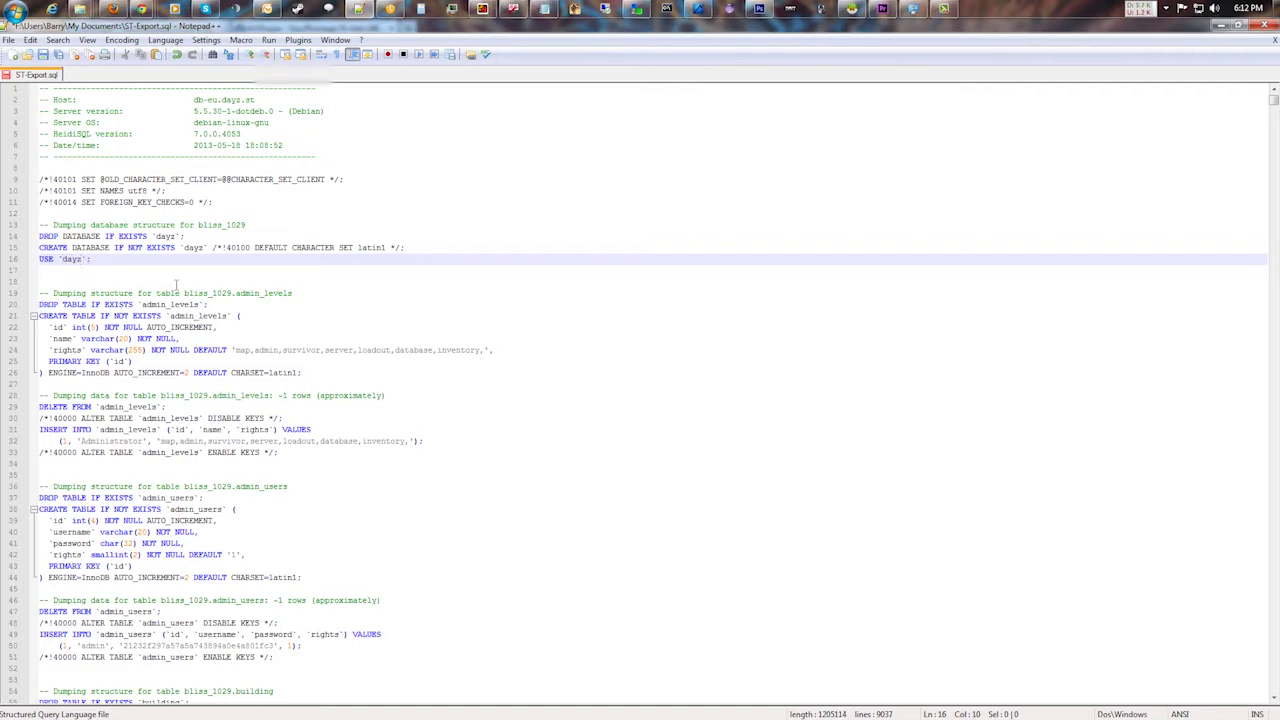
pyautogui.click(289, 293)
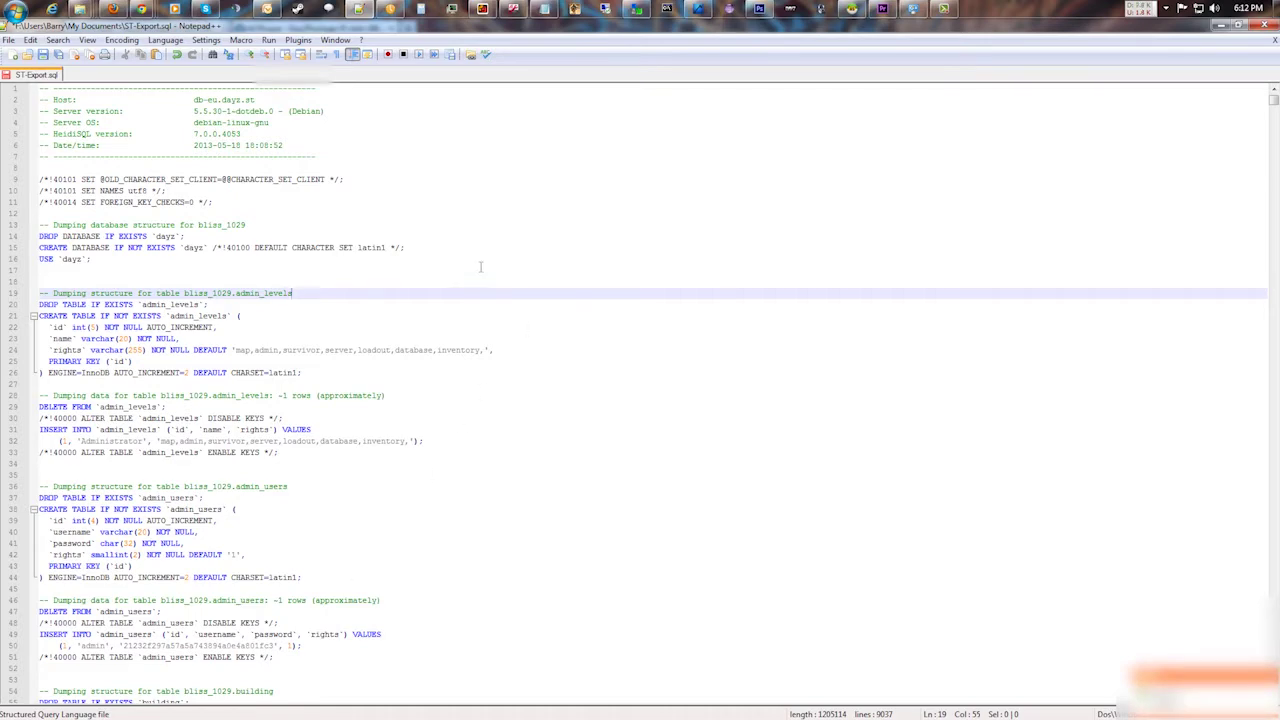
# - Scroll the dump down to the instance_deployable INSERT near line 226
pyautogui.scroll(-10, 431, 265)
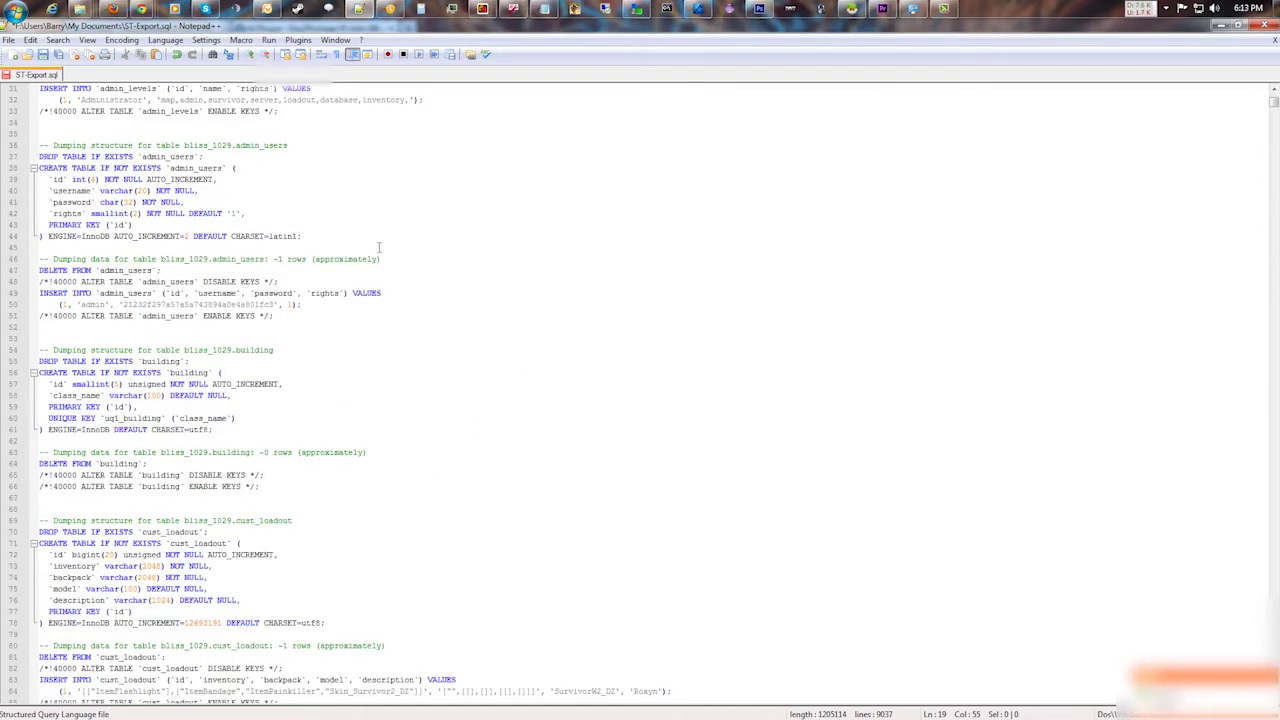
pyautogui.scroll(-20, 431, 210)
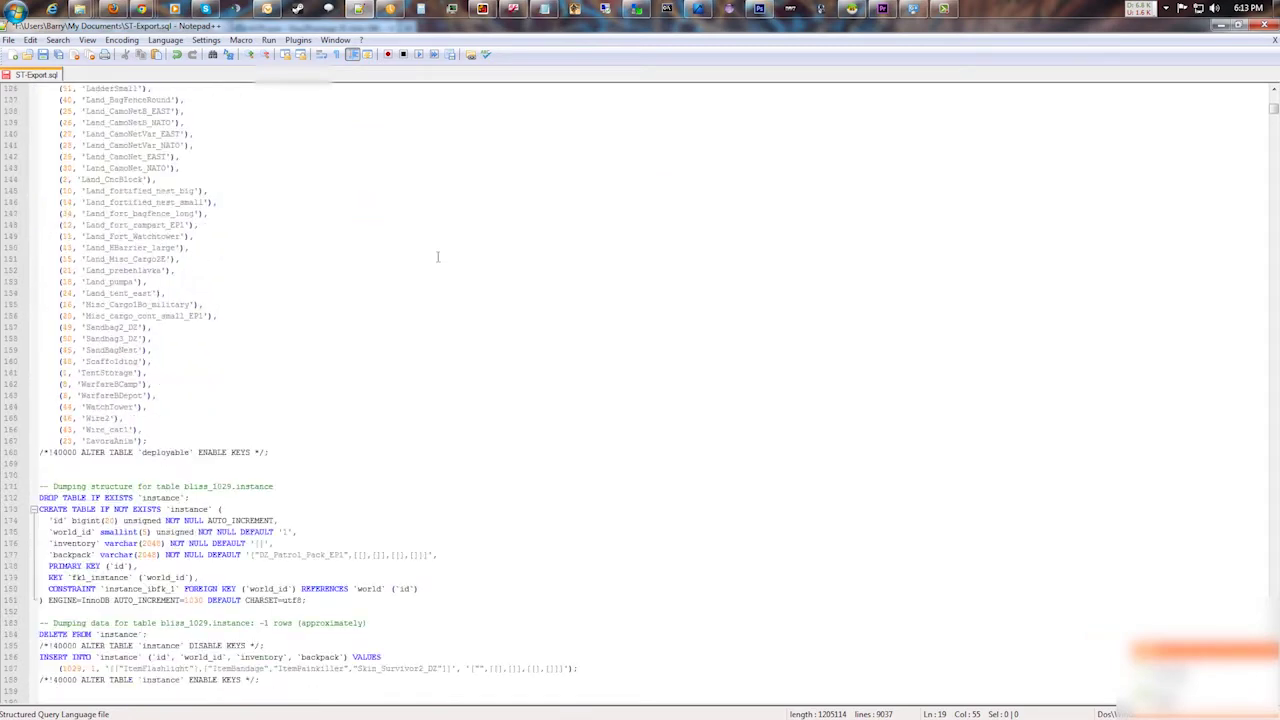
pyautogui.scroll(-20, 437, 257)
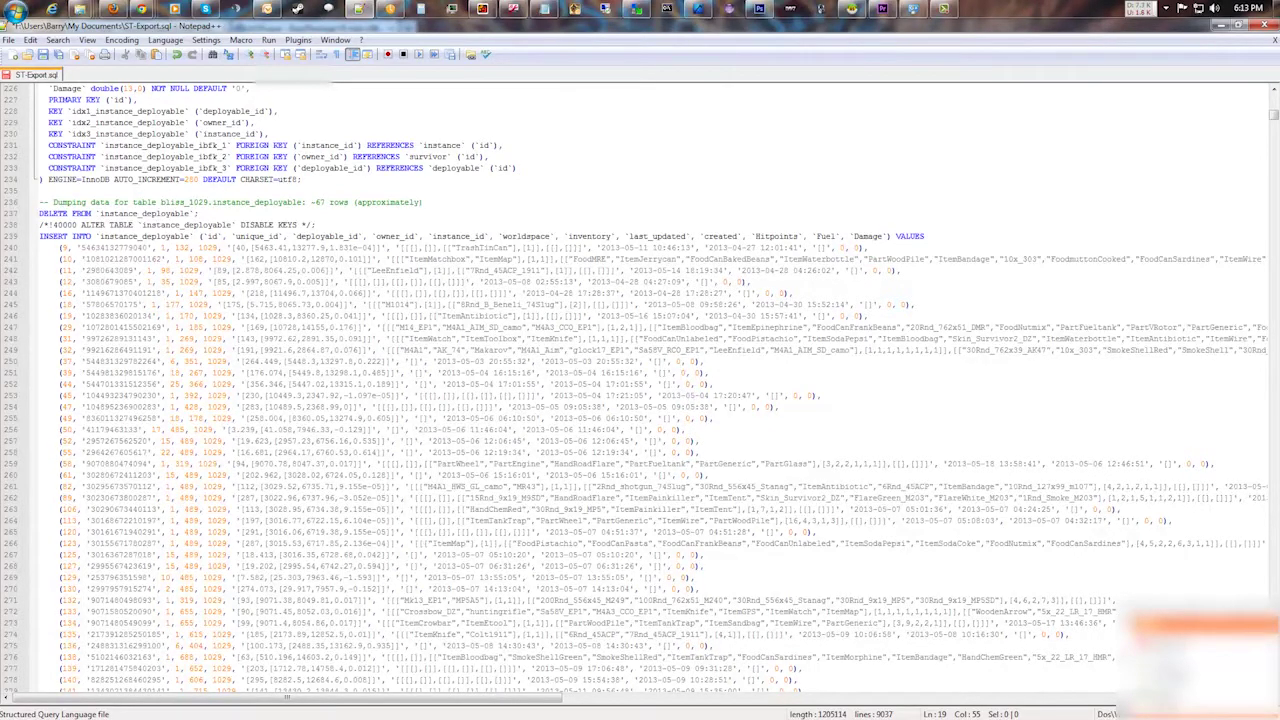
# - Select the 1029 instance id in the first deployable row and open Find with "1029," filled in
pyautogui.moveTo(60, 247); pyautogui.dragTo(1068, 242)
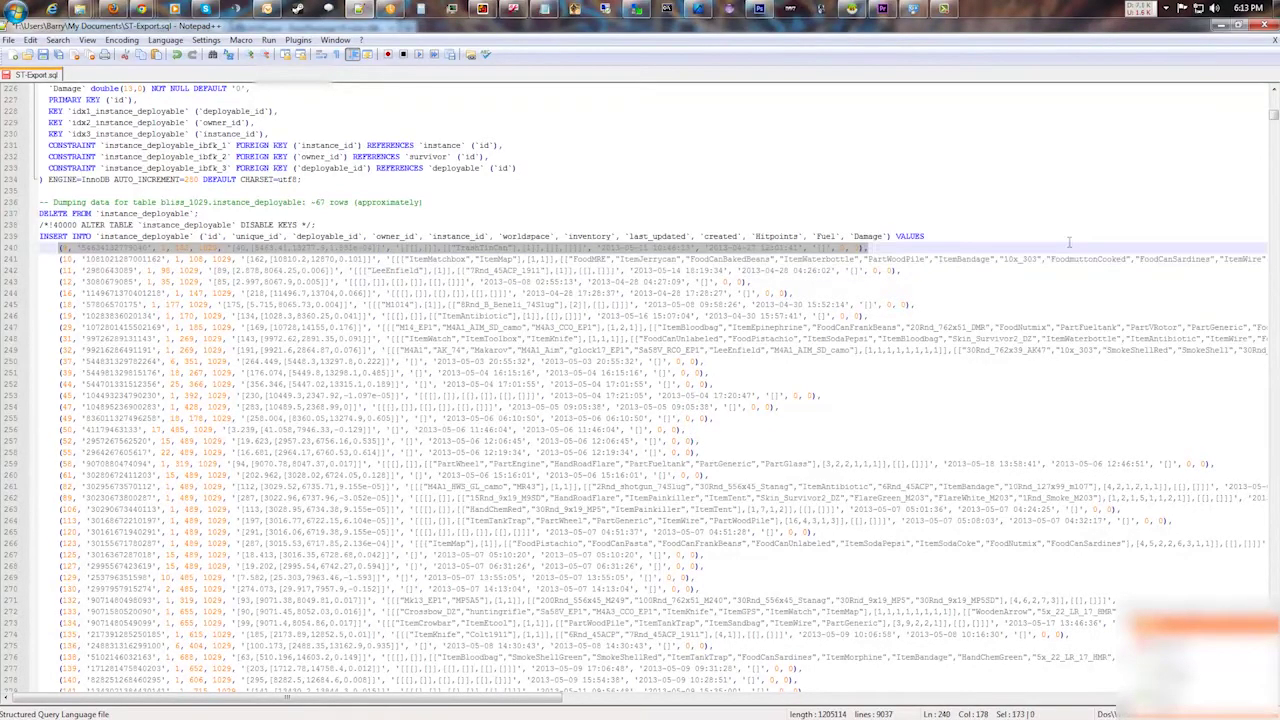
pyautogui.click(163, 281)
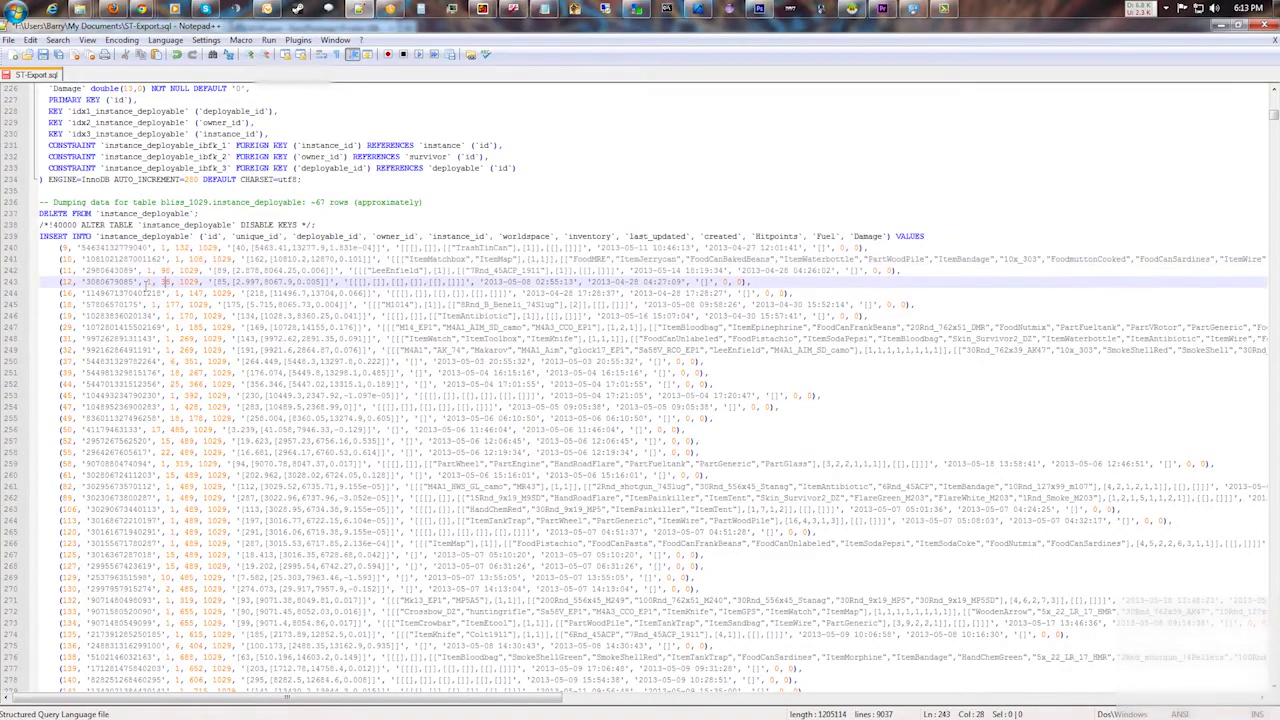
pyautogui.doubleClick(207, 247)
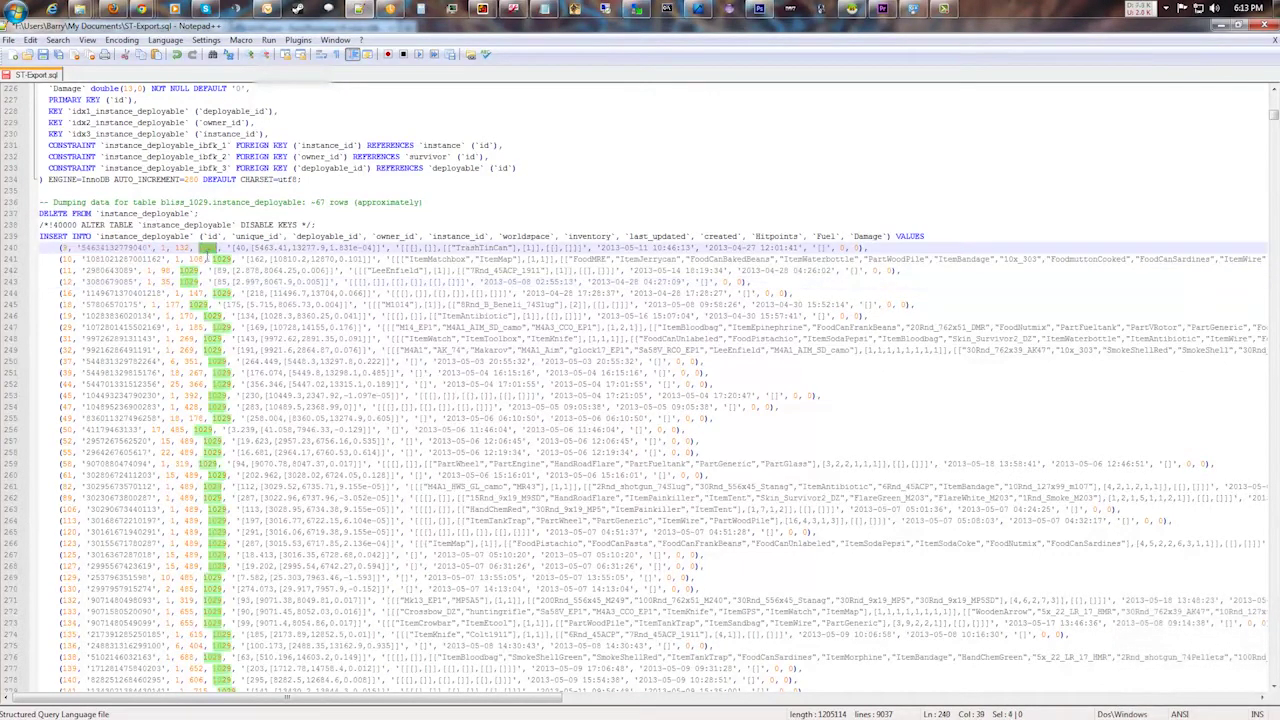
pyautogui.click(245, 305)
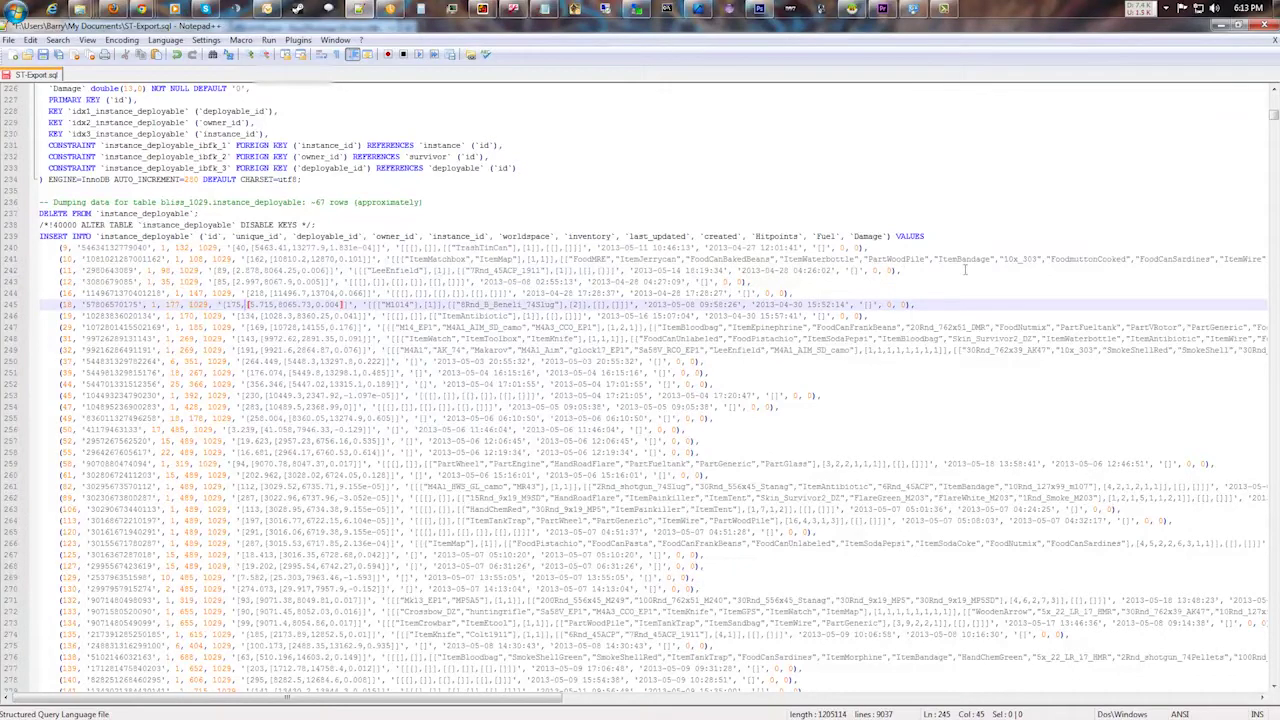
pyautogui.moveTo(941, 236); pyautogui.dragTo(202, 240)
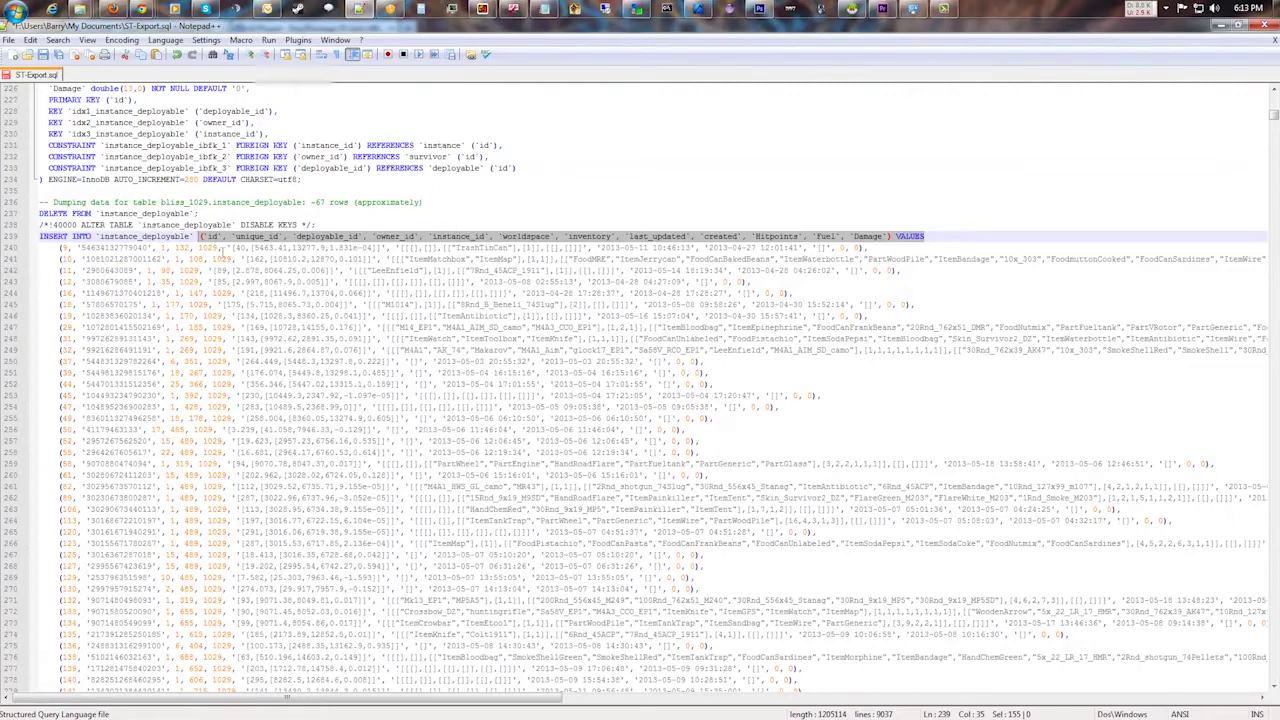
pyautogui.click(258, 260)
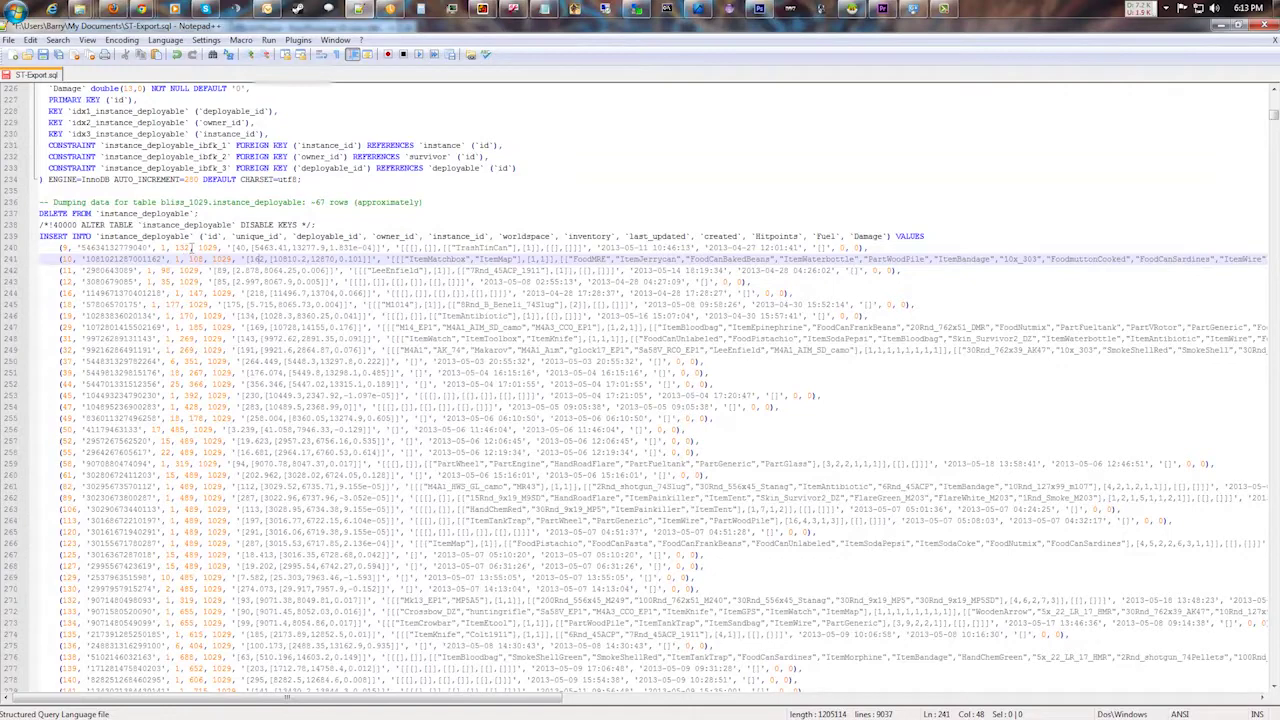
pyautogui.moveTo(186, 247); pyautogui.dragTo(232, 248)
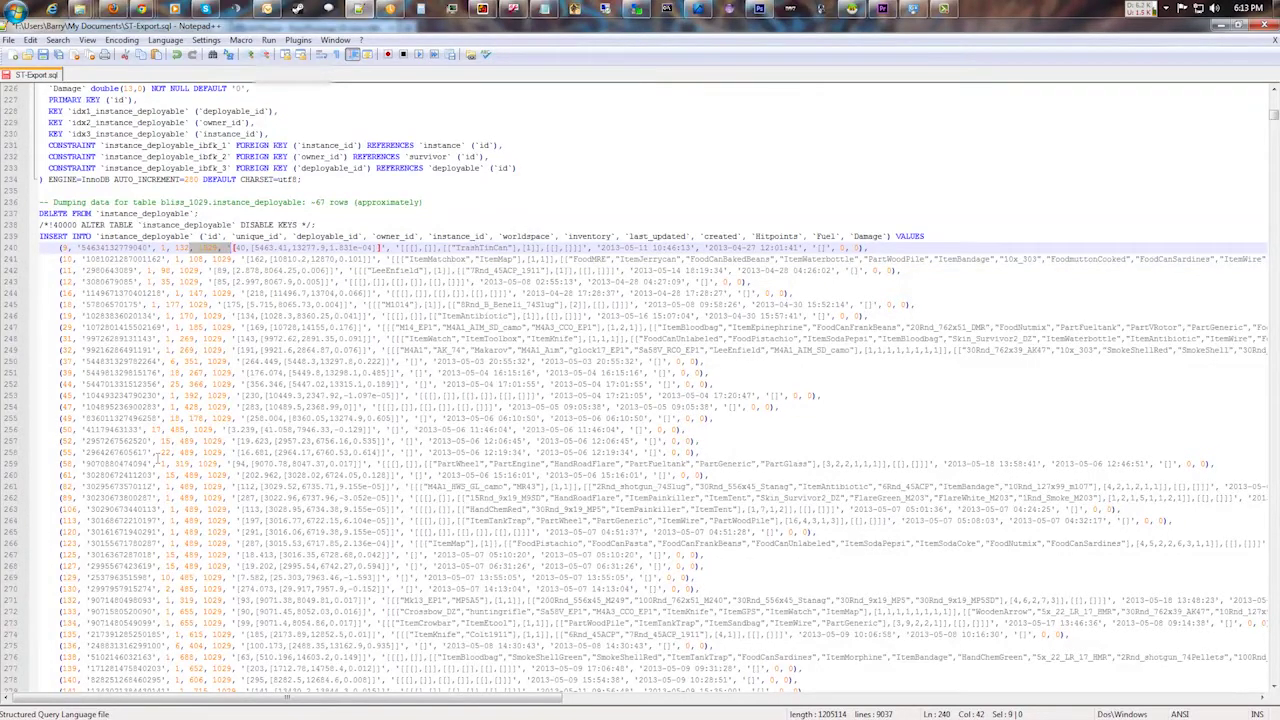
pyautogui.hotkey('ctrl', 'f')
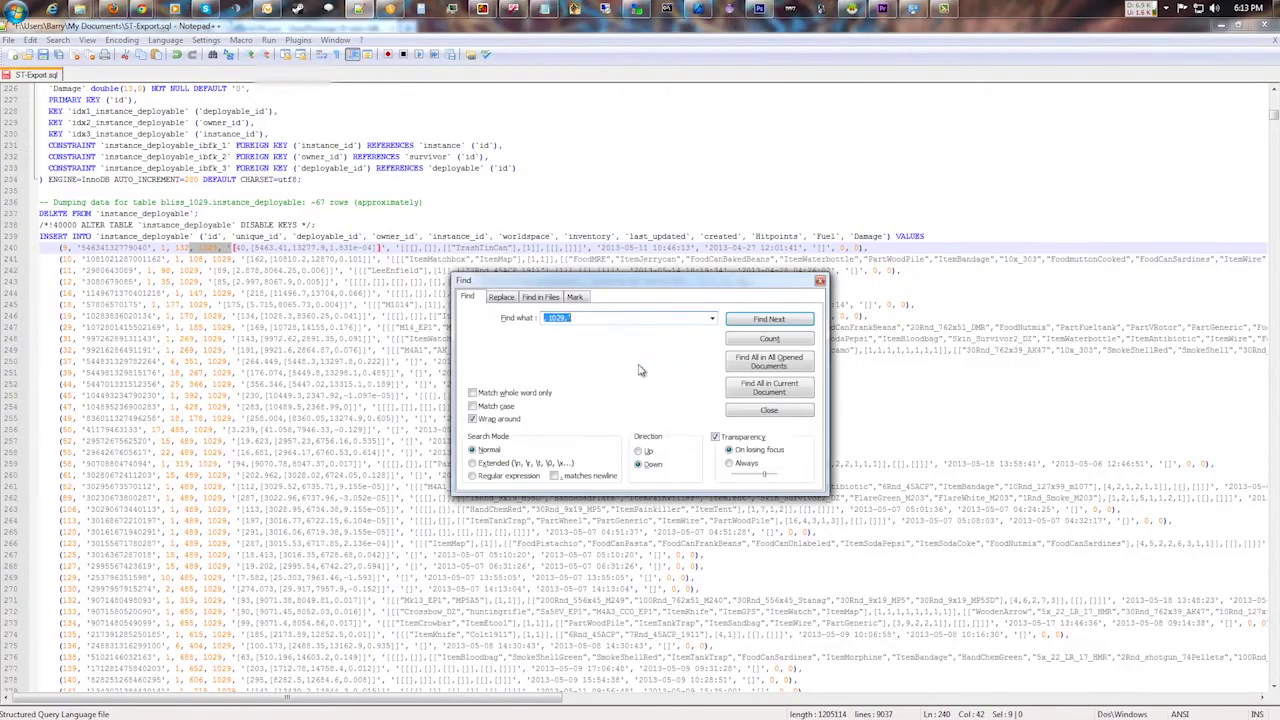
# - Switch the Find dialog to Replace and bring the Firefox ViLayer control panel forward
pyautogui.click(502, 297)
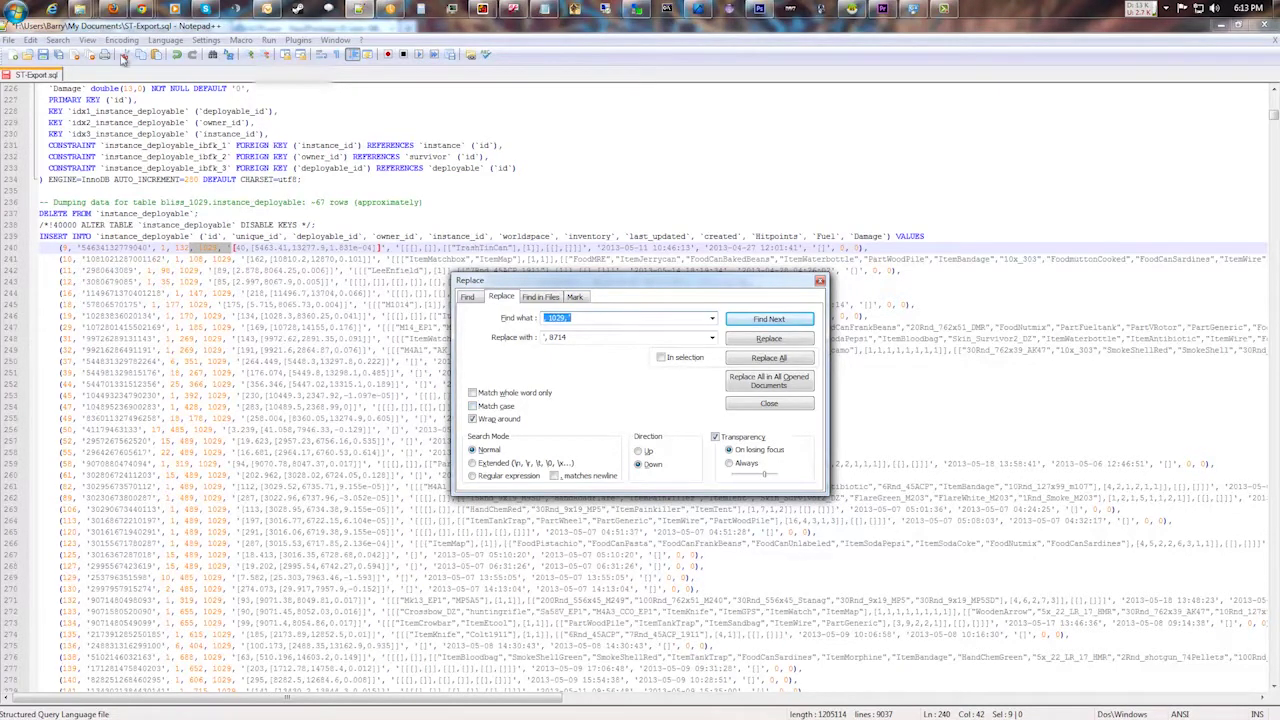
pyautogui.click(112, 8)
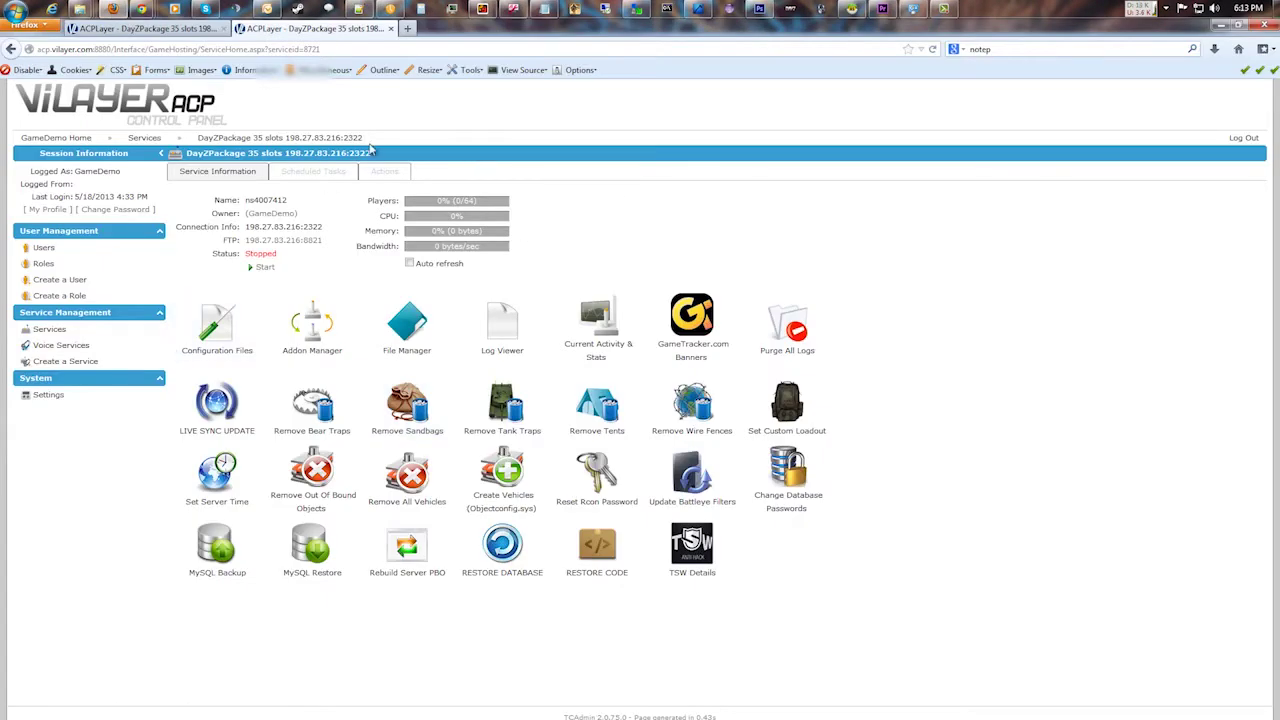
# - Check service id 8721 in the Firefox address, then copy the "1029," search text in Replace
pyautogui.moveTo(321, 49); pyautogui.dragTo(268, 60)
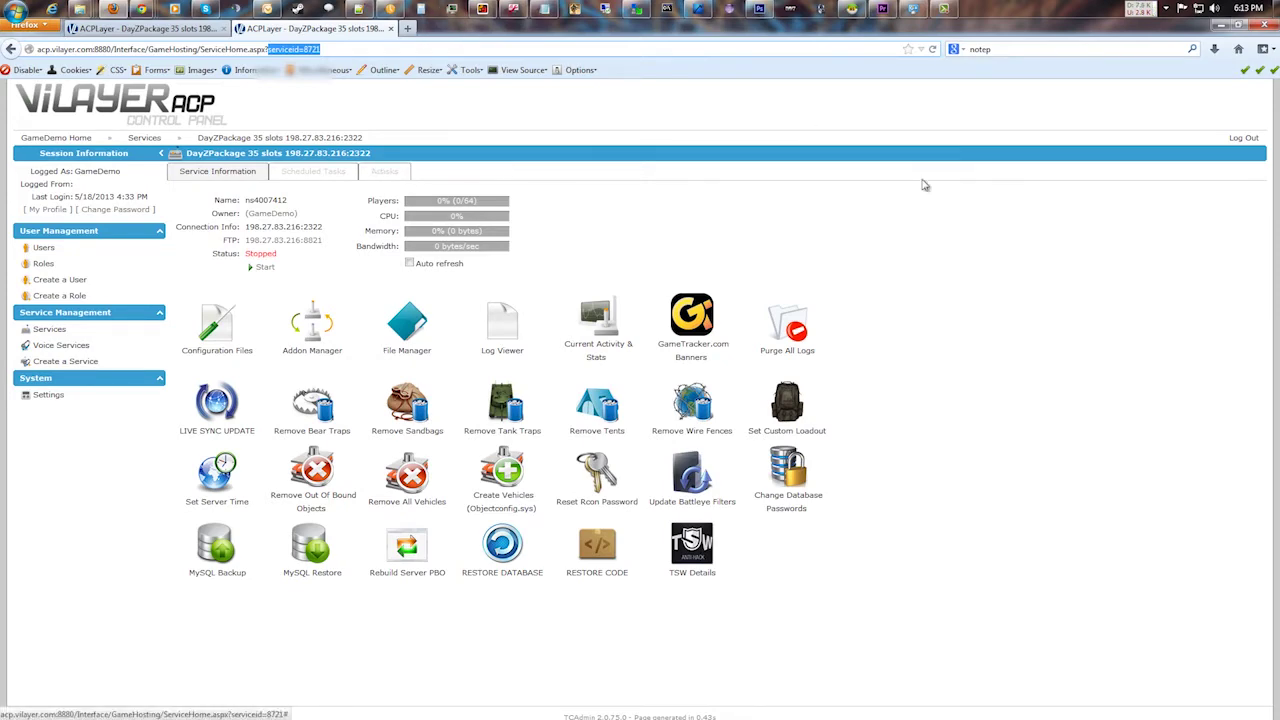
pyautogui.click(908, 328)
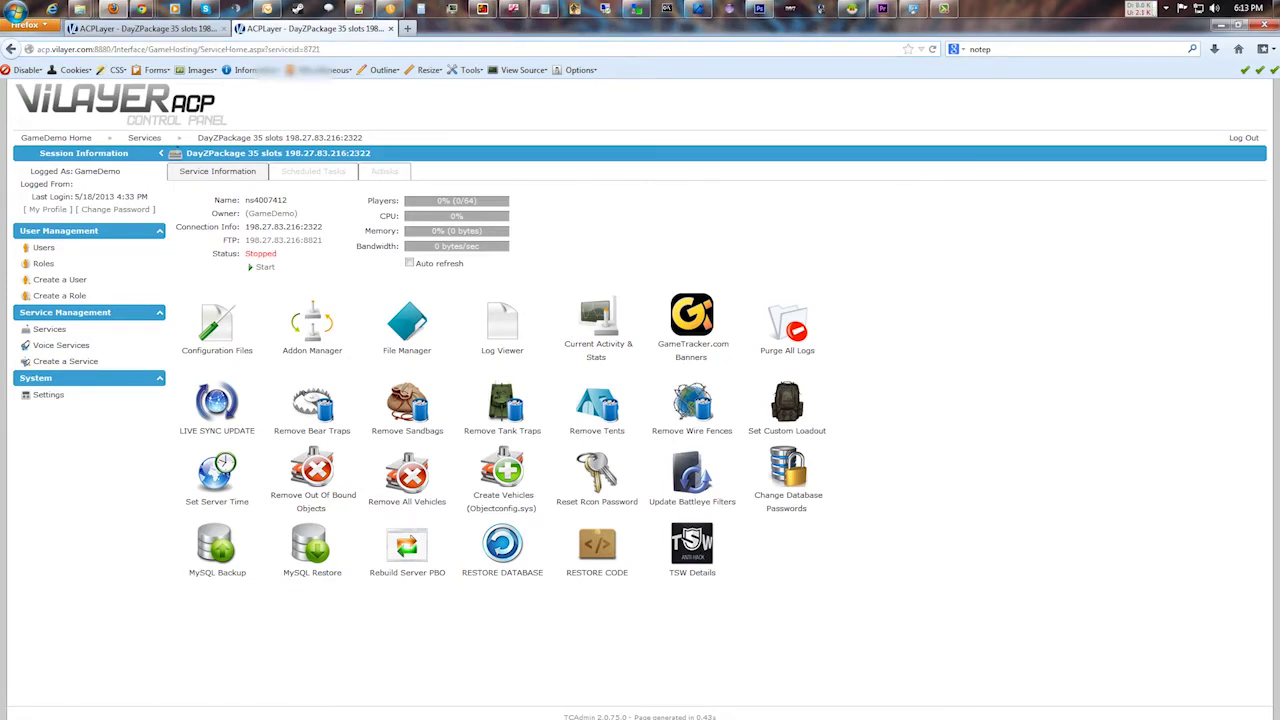
pyautogui.click(1222, 24)
pyautogui.click(564, 365)
pyautogui.press('Tab')
pyautogui.hotkey('shift', 'Tab')
pyautogui.hotkey('ctrl', 'c')
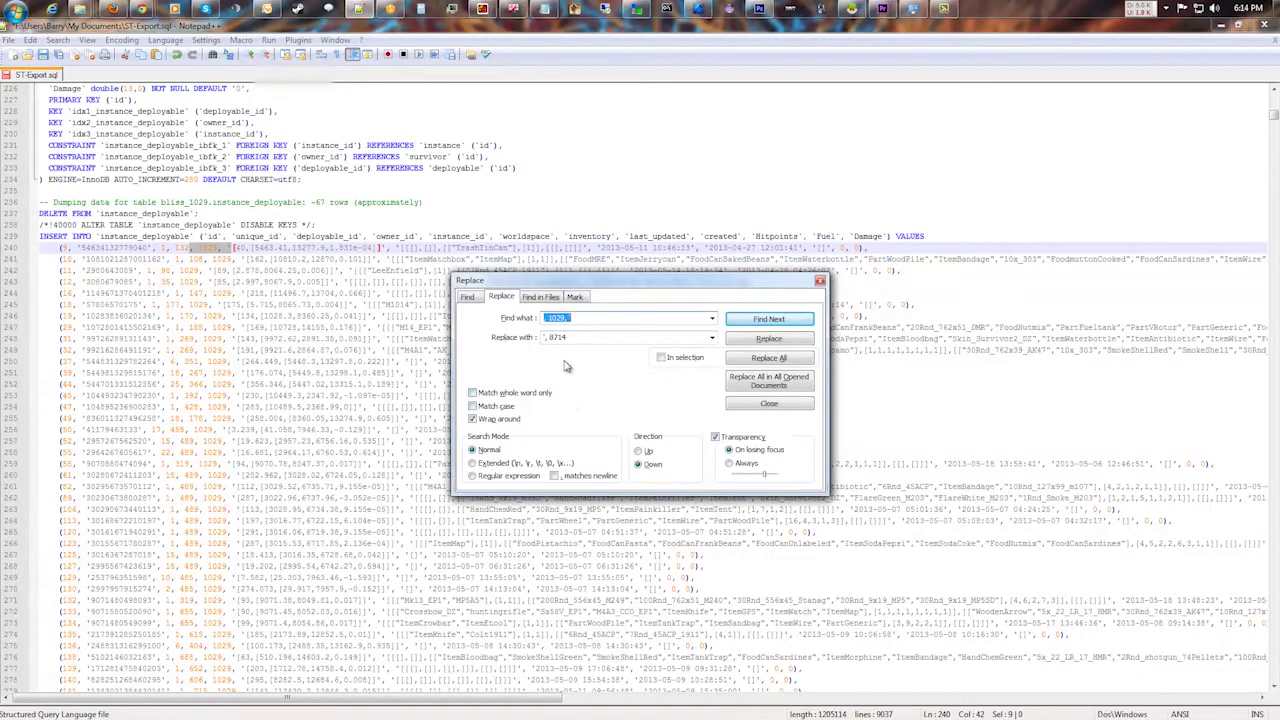
# - Replace all 213 occurrences of ', 1029,' with ', 8721,' in ST-Export.sql
pyautogui.press('Tab')
pyautogui.hotkey('ctrl', 'v')
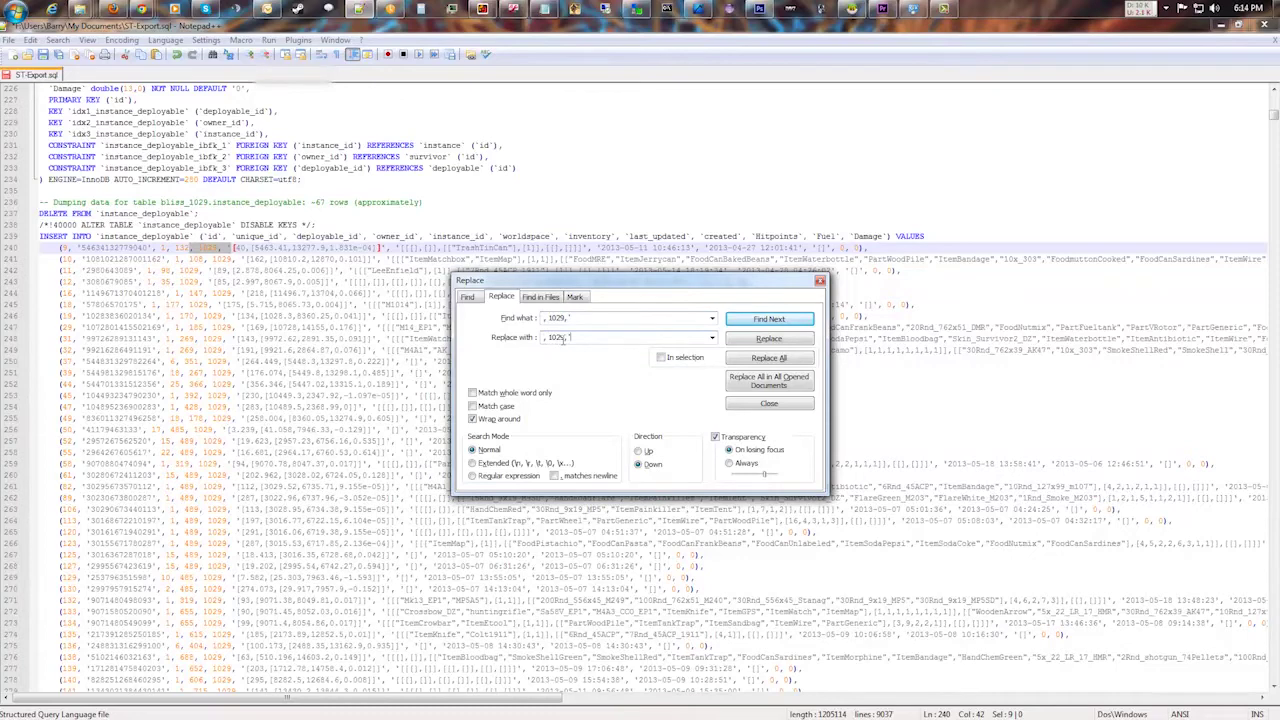
pyautogui.click(567, 337)
pyautogui.press('BackSpace')
pyautogui.press('BackSpace')
pyautogui.write('8921')
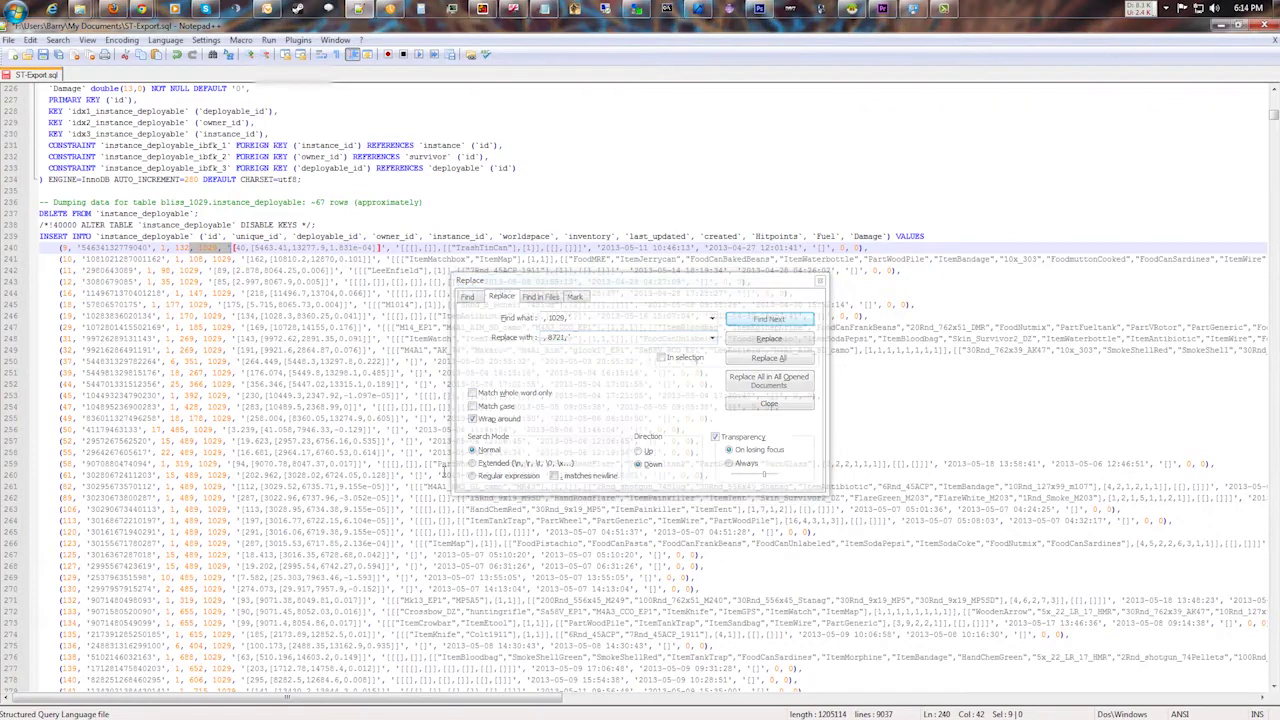
pyautogui.click(454, 12)
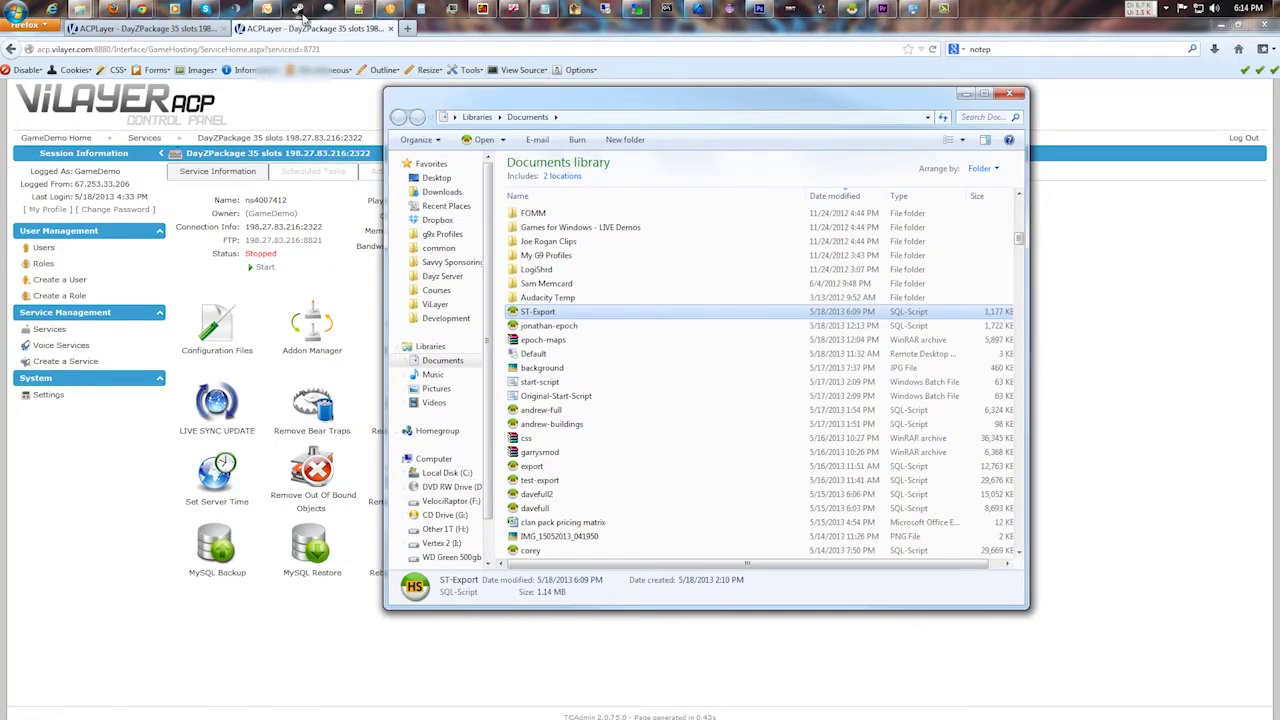
pyautogui.click(358, 8)
pyautogui.click(358, 8)
pyautogui.click(616, 382)
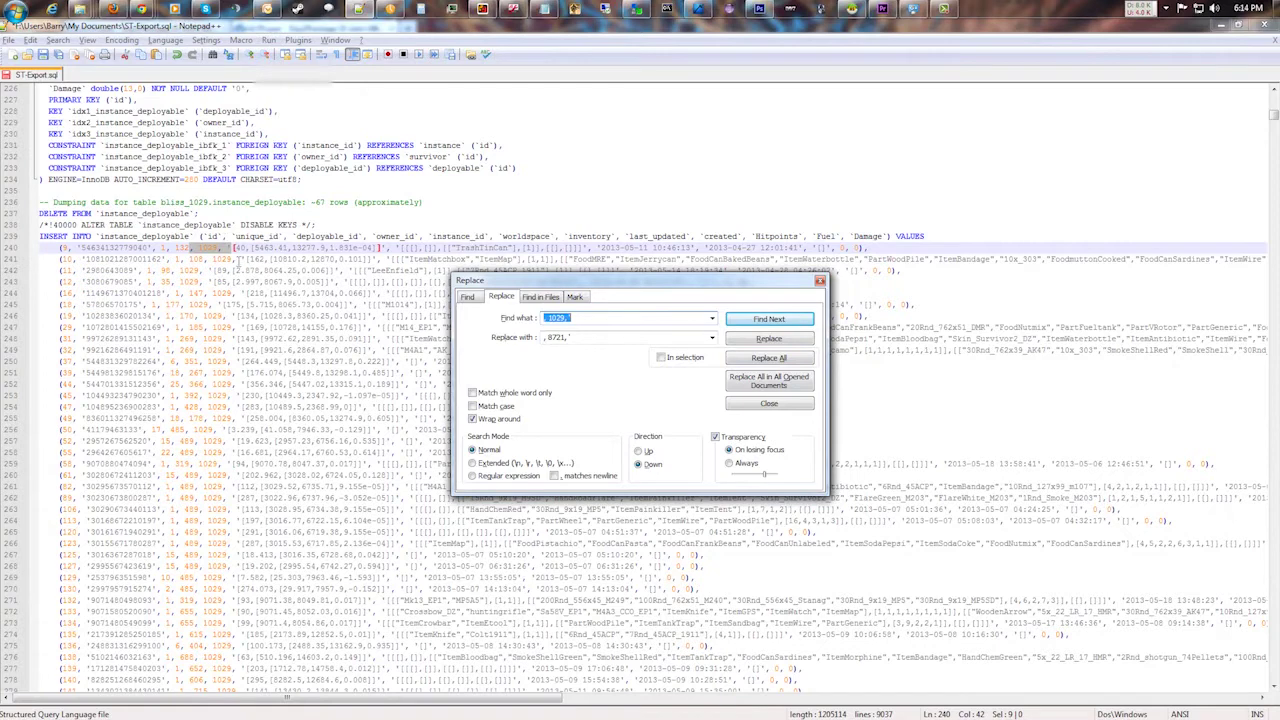
pyautogui.click(800, 358)
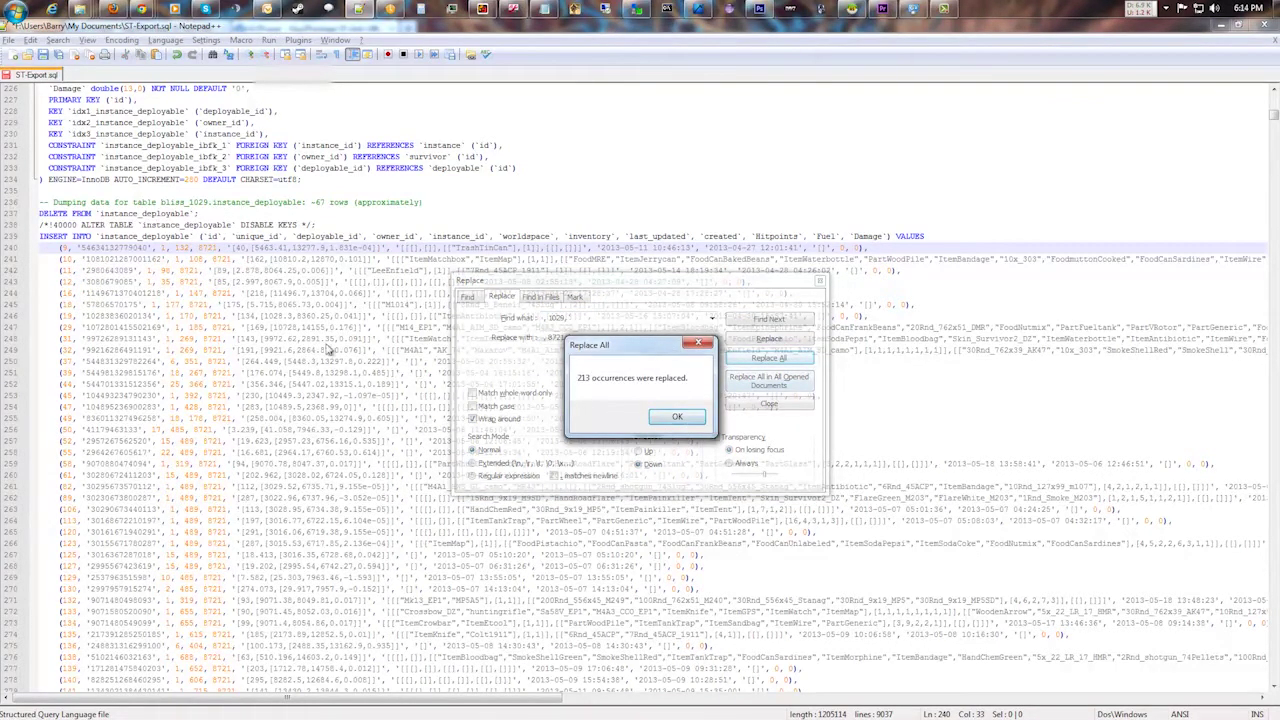
pyautogui.click(674, 417)
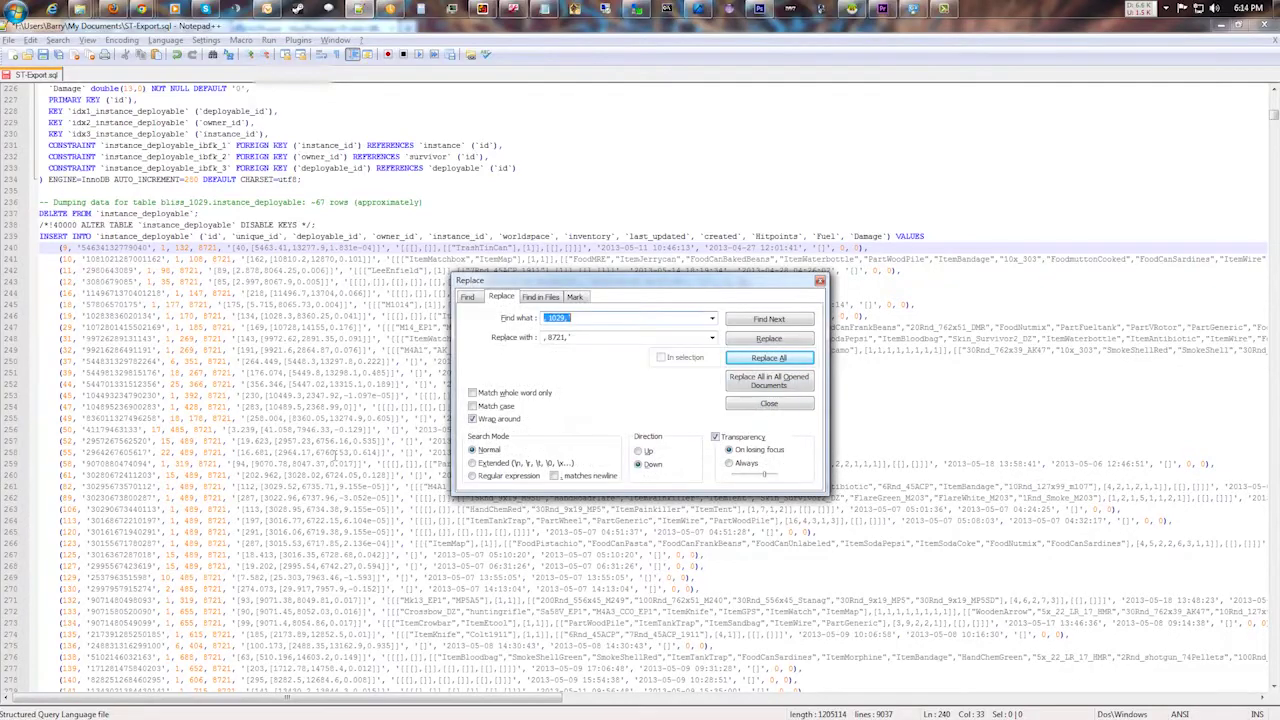
# - Scroll to the log_entry INSERT rows and select the trailing 1029 on line 523
pyautogui.click(254, 328)
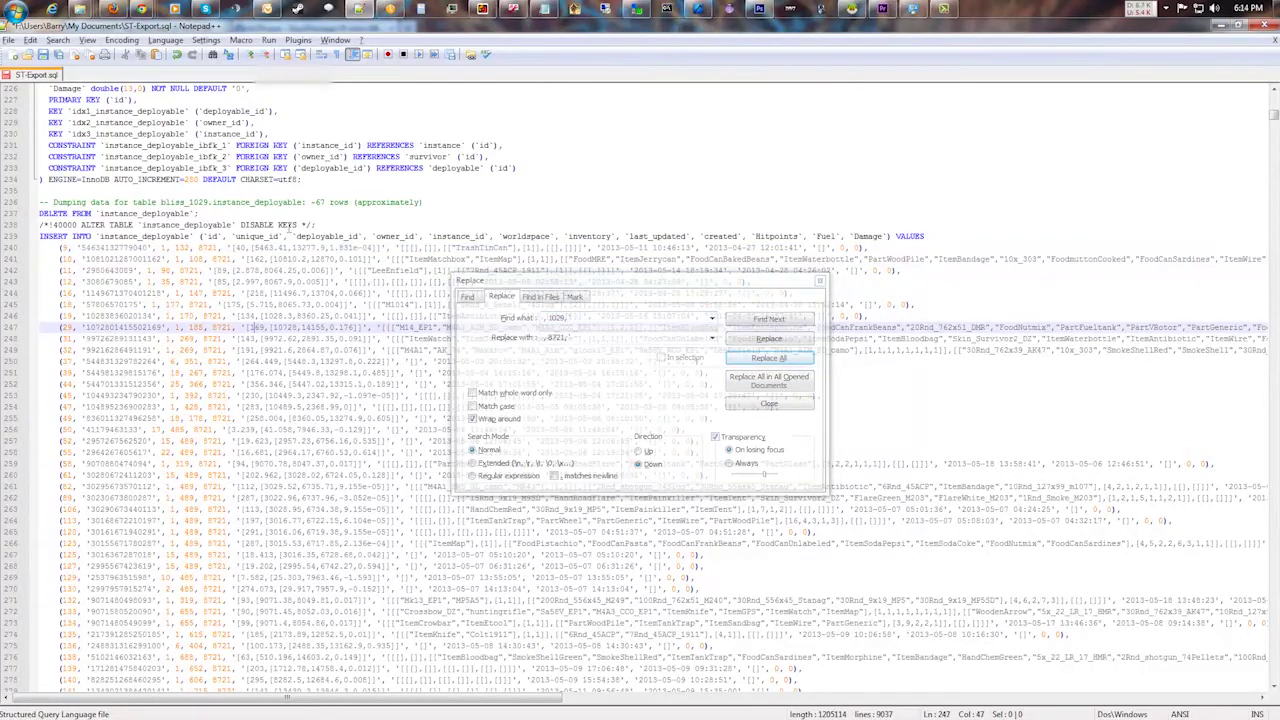
pyautogui.scroll(-20, 254, 328)
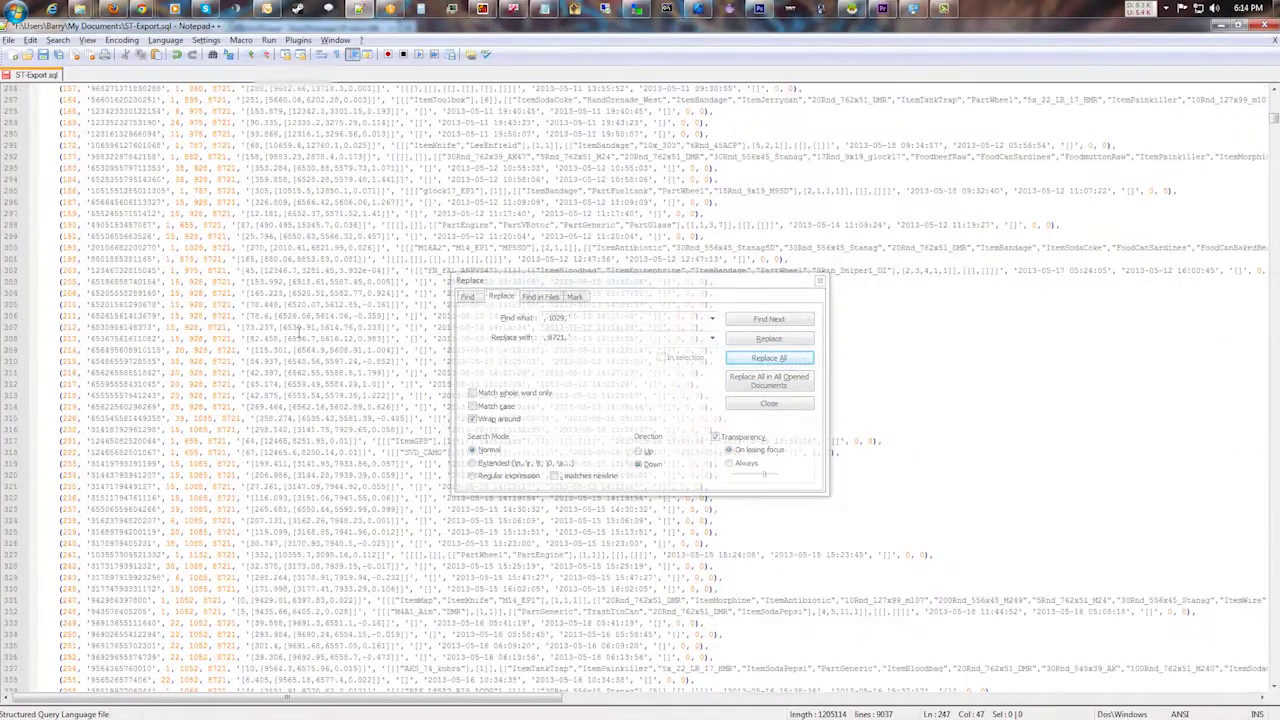
pyautogui.scroll(-20, 210, 303)
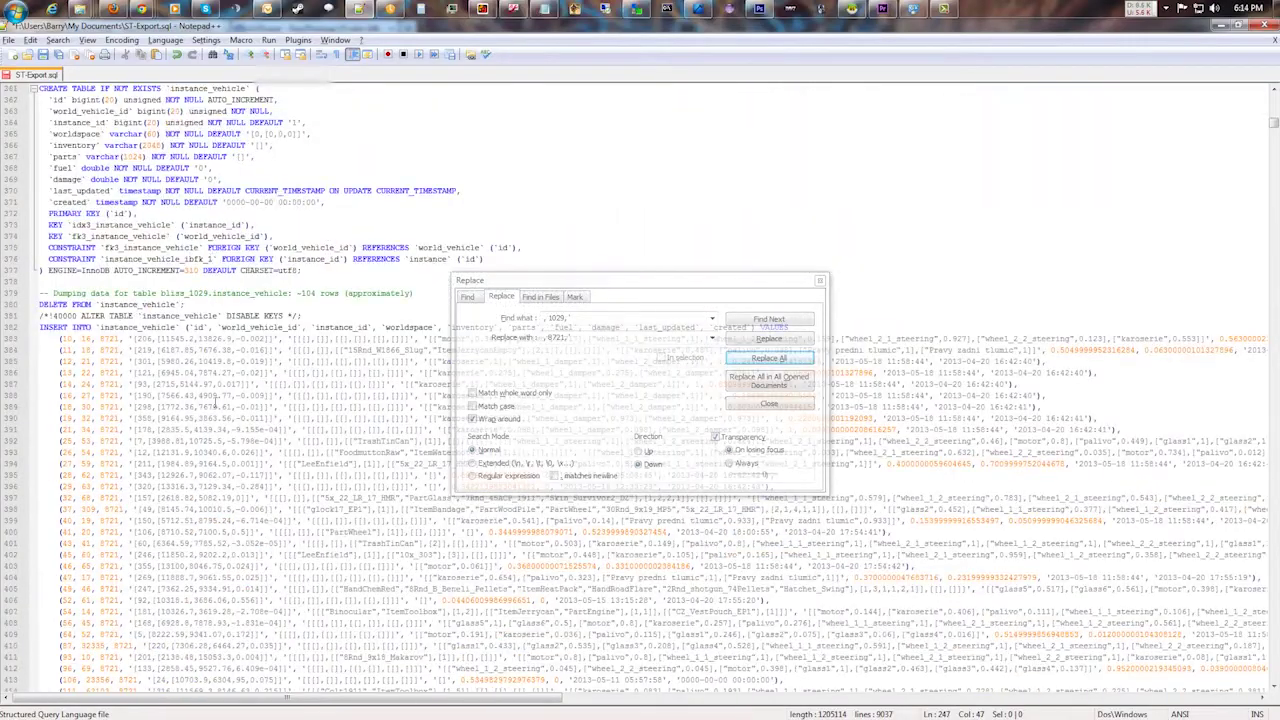
pyautogui.scroll(6, 216, 400)
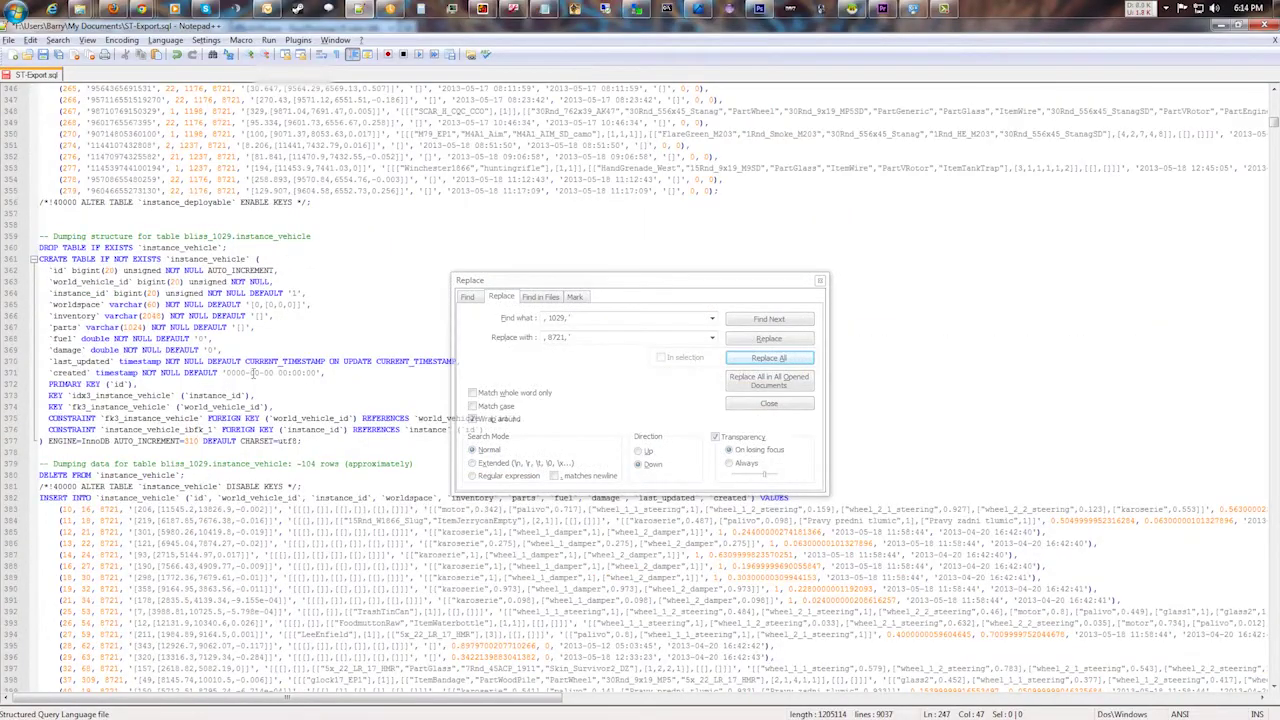
pyautogui.scroll(-20, 254, 372)
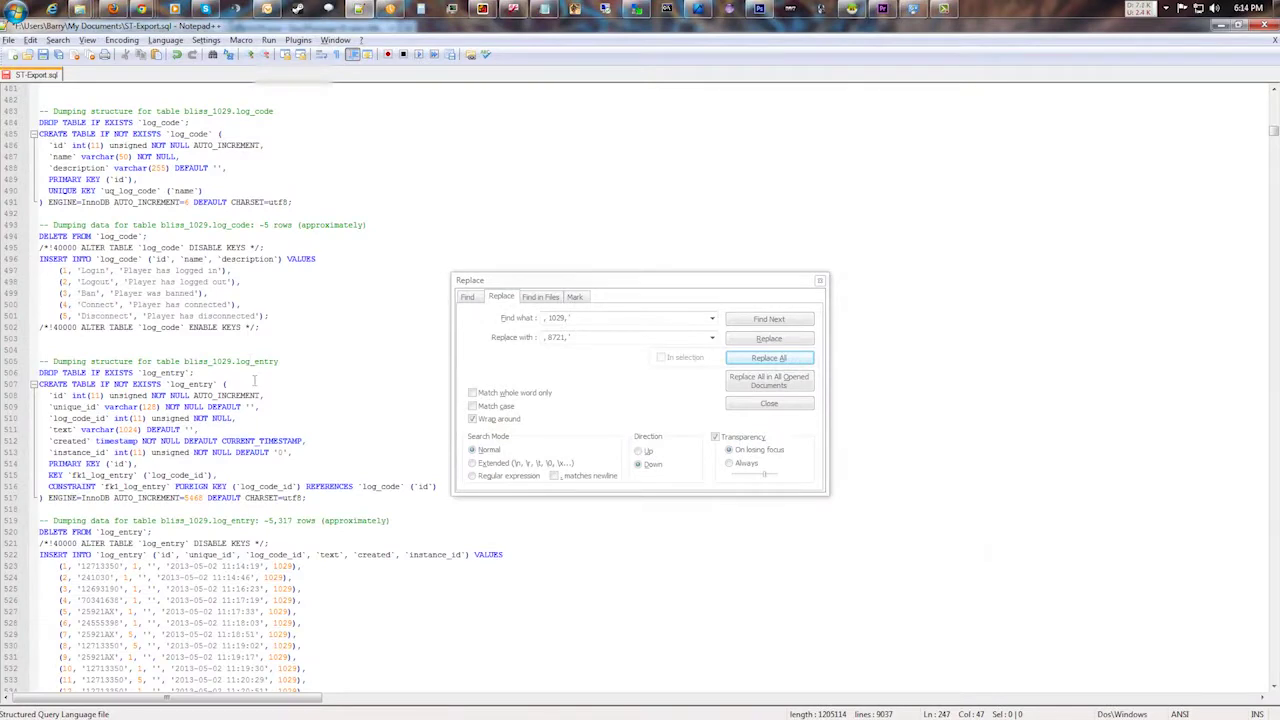
pyautogui.scroll(-10, 254, 381)
pyautogui.scroll(5, 262, 396)
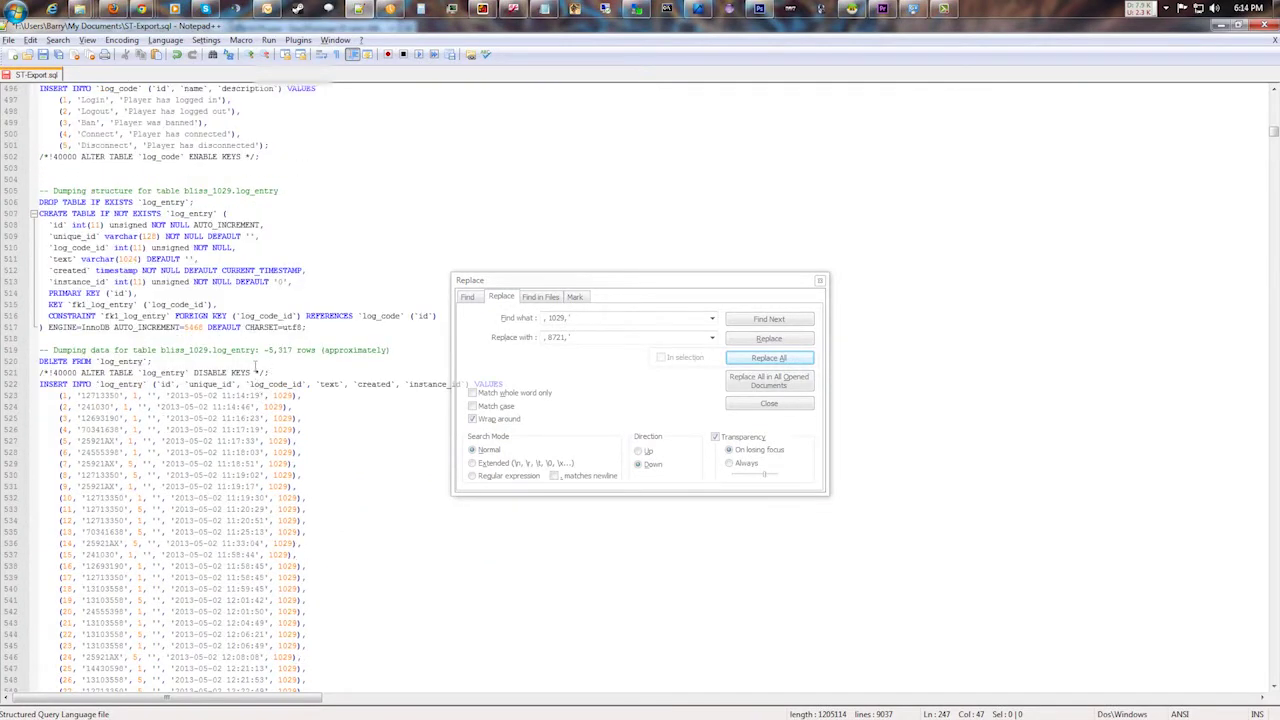
pyautogui.scroll(-5, 257, 368)
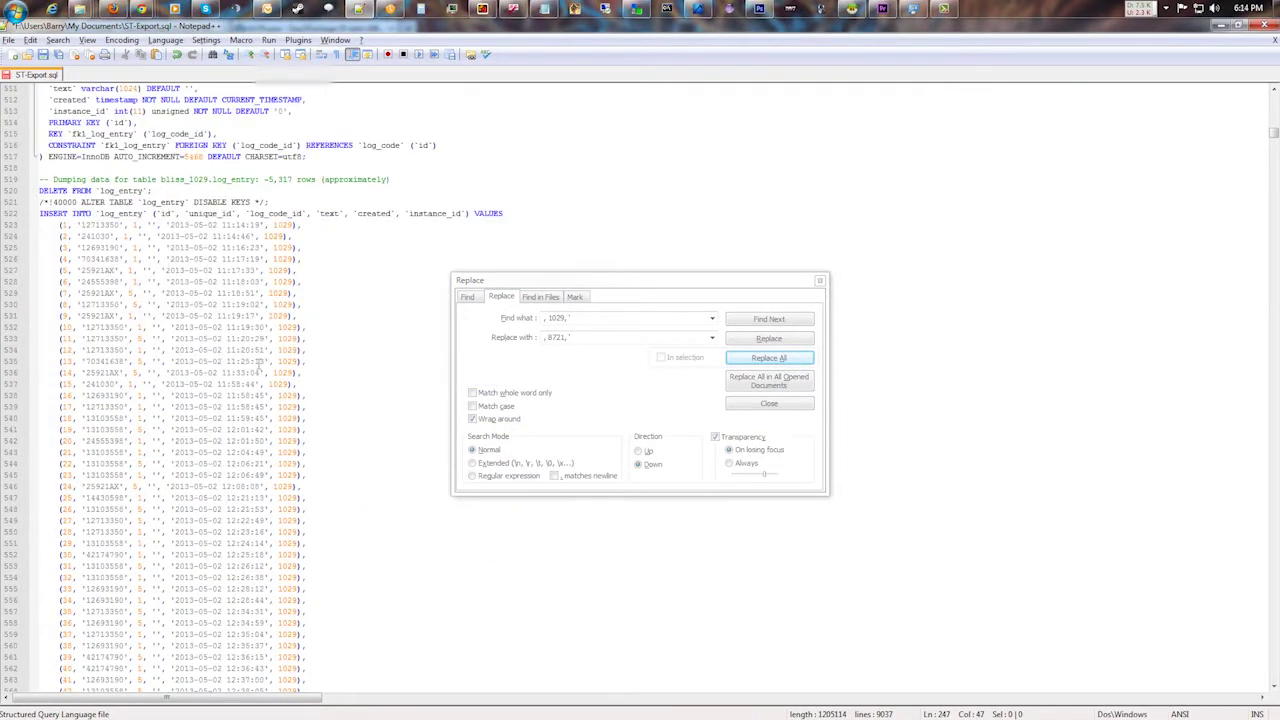
pyautogui.click(138, 282)
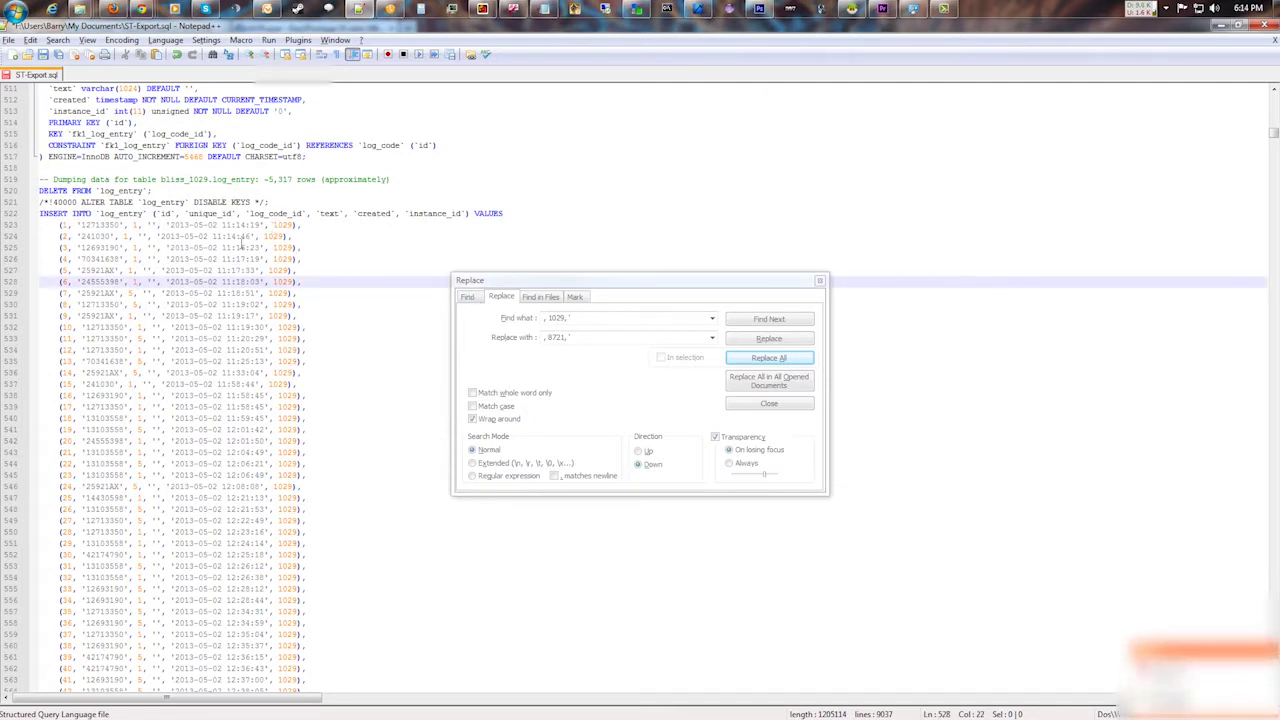
pyautogui.click(287, 259)
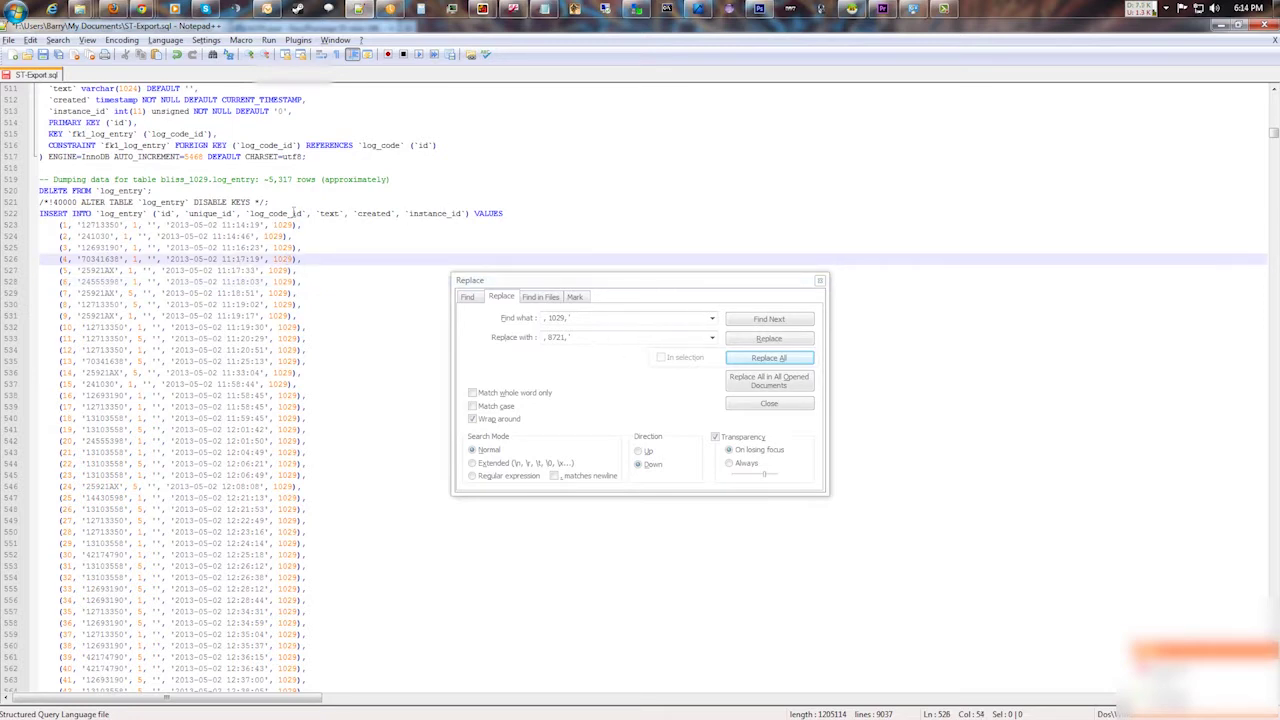
pyautogui.click(266, 214)
pyautogui.moveTo(264, 225); pyautogui.dragTo(299, 226)
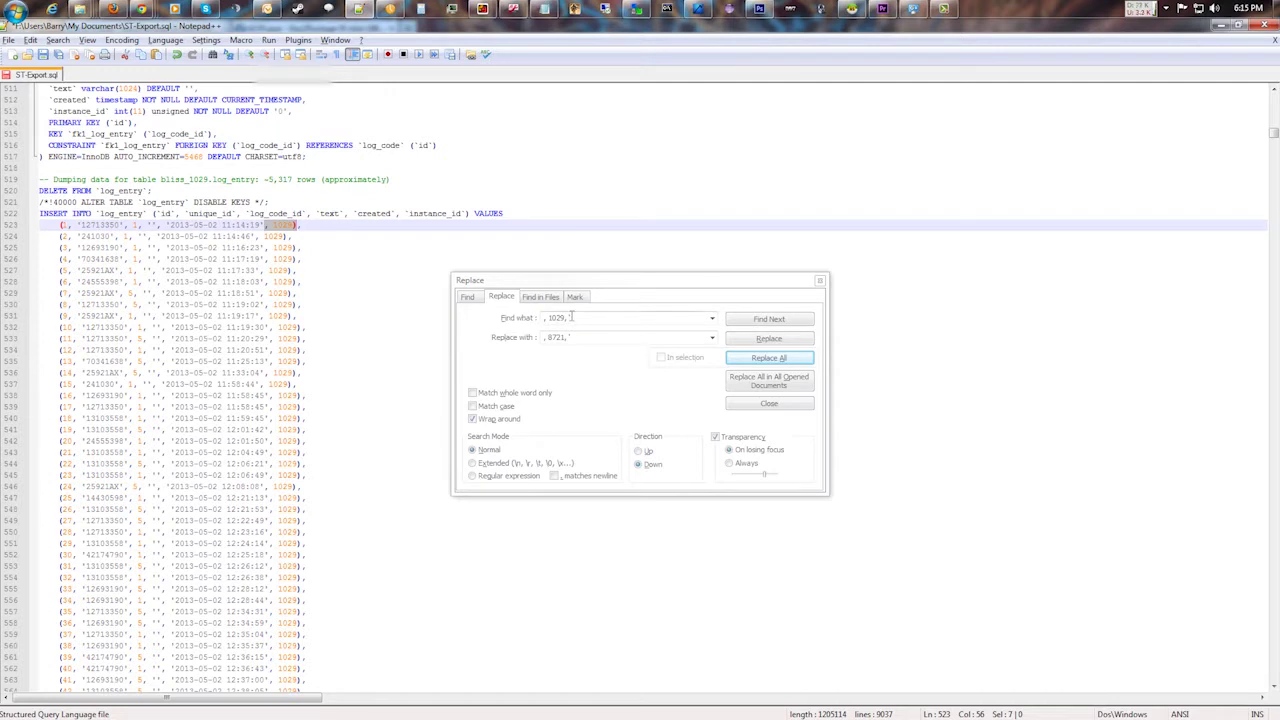
# - Open Replace with ', 1029)' as the search text
pyautogui.hotkey('ctrl', 'f')
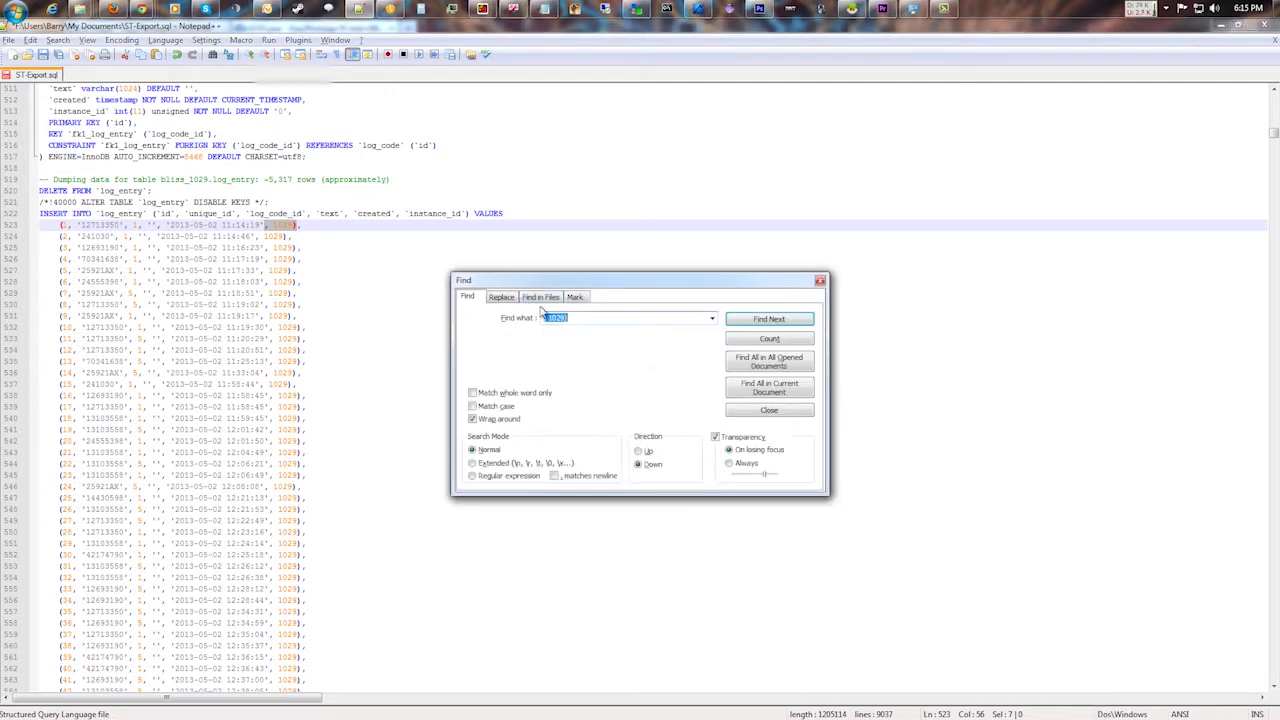
pyautogui.click(517, 299)
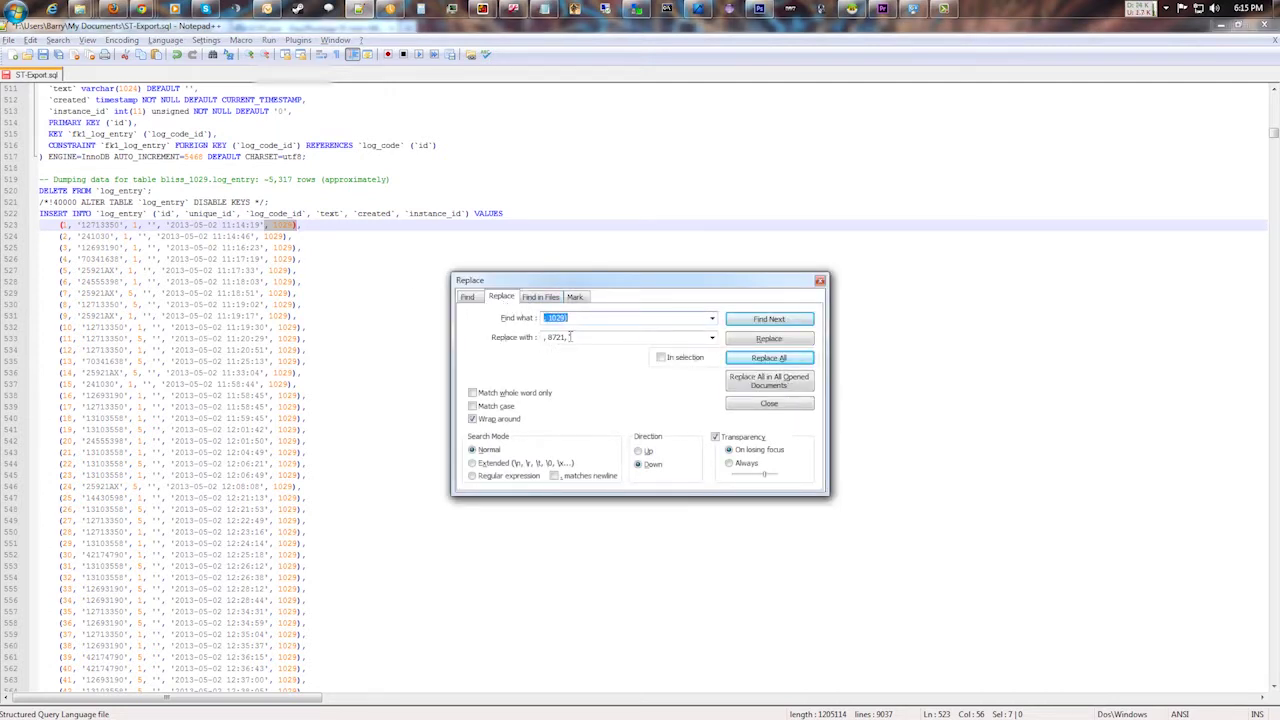
pyautogui.press('Tab')
pyautogui.write(', 1029')
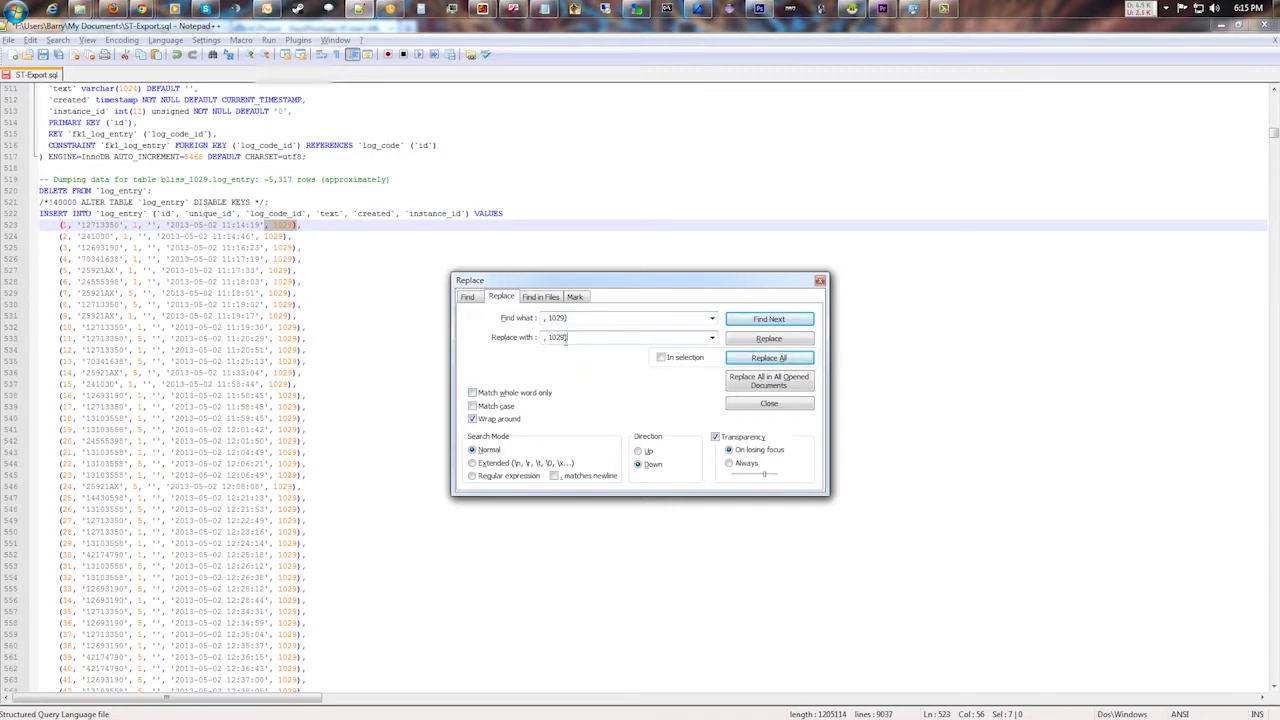
pyautogui.press('BackSpace')
pyautogui.press('BackSpace')
pyautogui.press('BackSpace')
pyautogui.press('BackSpace')
# - Replace all 5469 ', 1029)' occurrences with ', 8721)' and close the Replace dialog
pyautogui.click(112, 9)
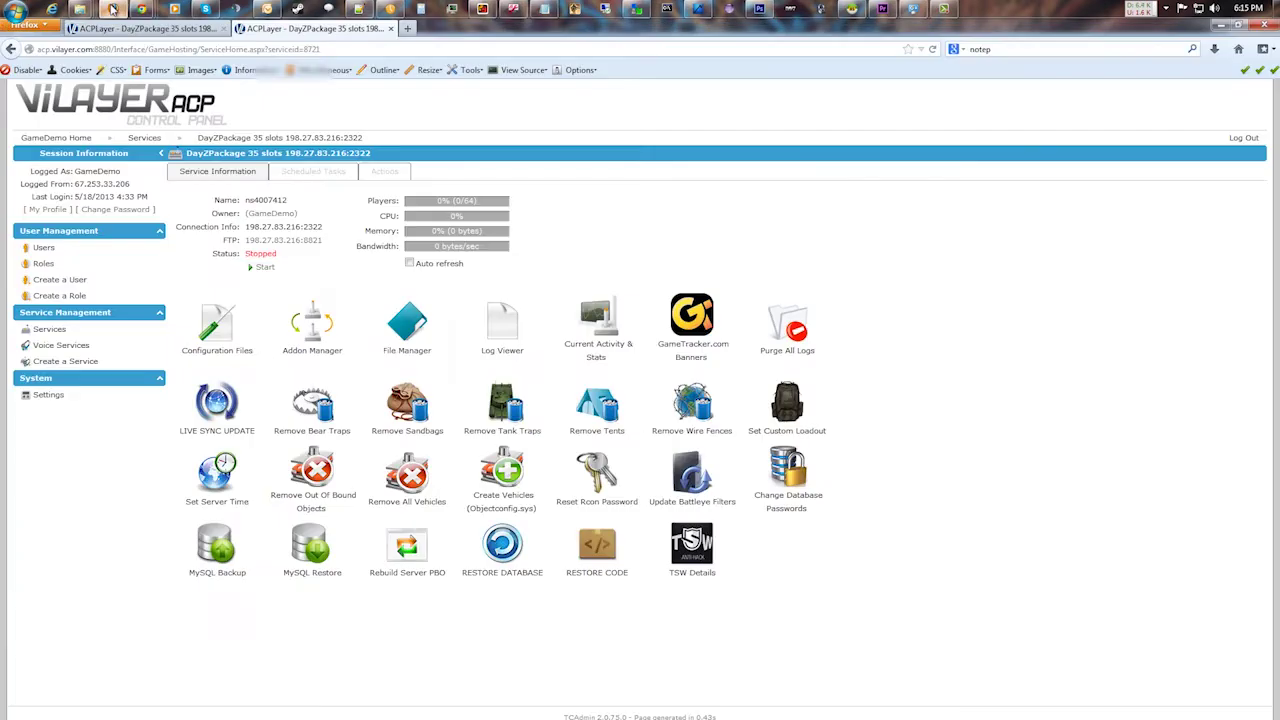
pyautogui.click(112, 9)
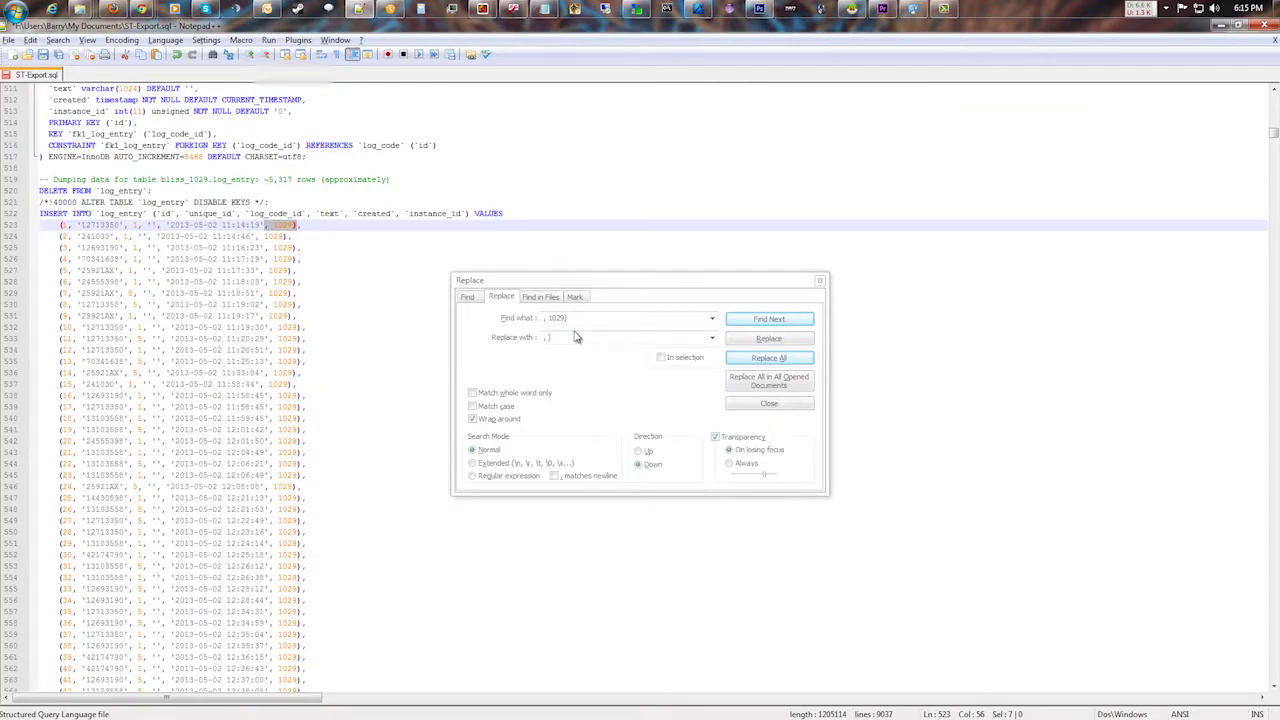
pyautogui.click(576, 337)
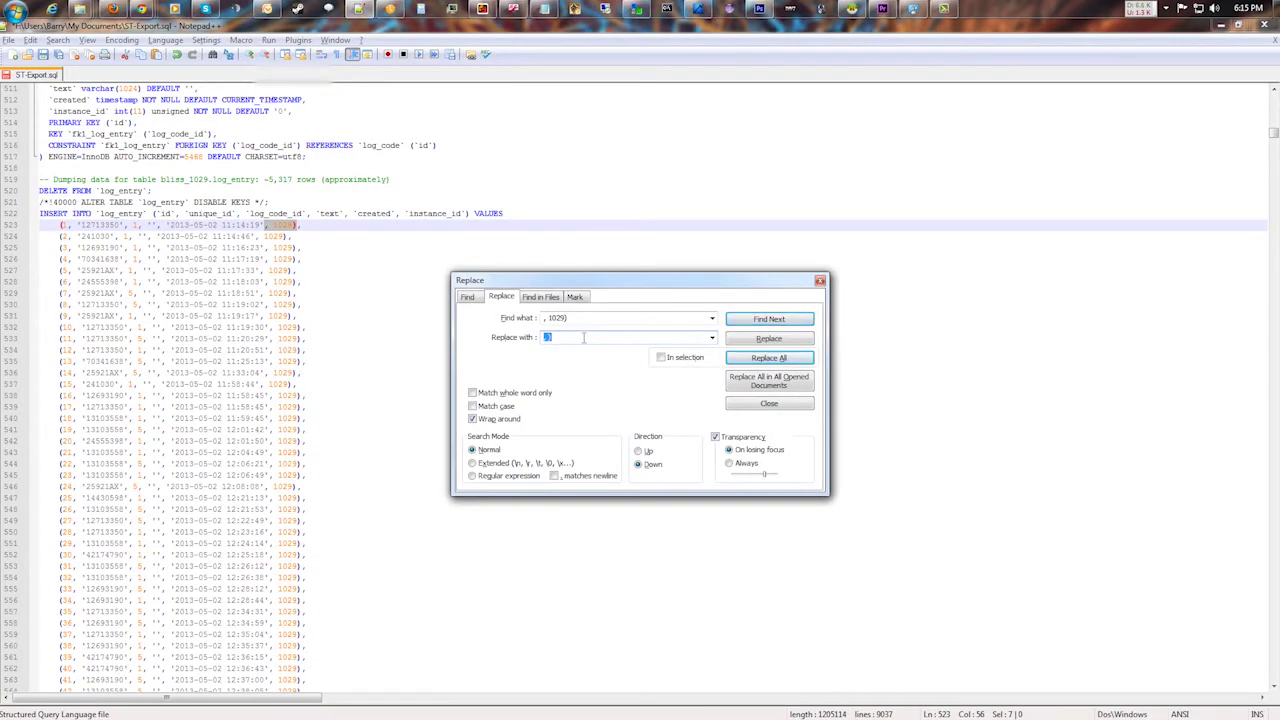
pyautogui.write(', 1029)')
pyautogui.press('BackSpace')
pyautogui.press('BackSpace')
pyautogui.press('BackSpace')
pyautogui.press('BackSpace')
pyautogui.press('BackSpace')
pyautogui.write('8721)')
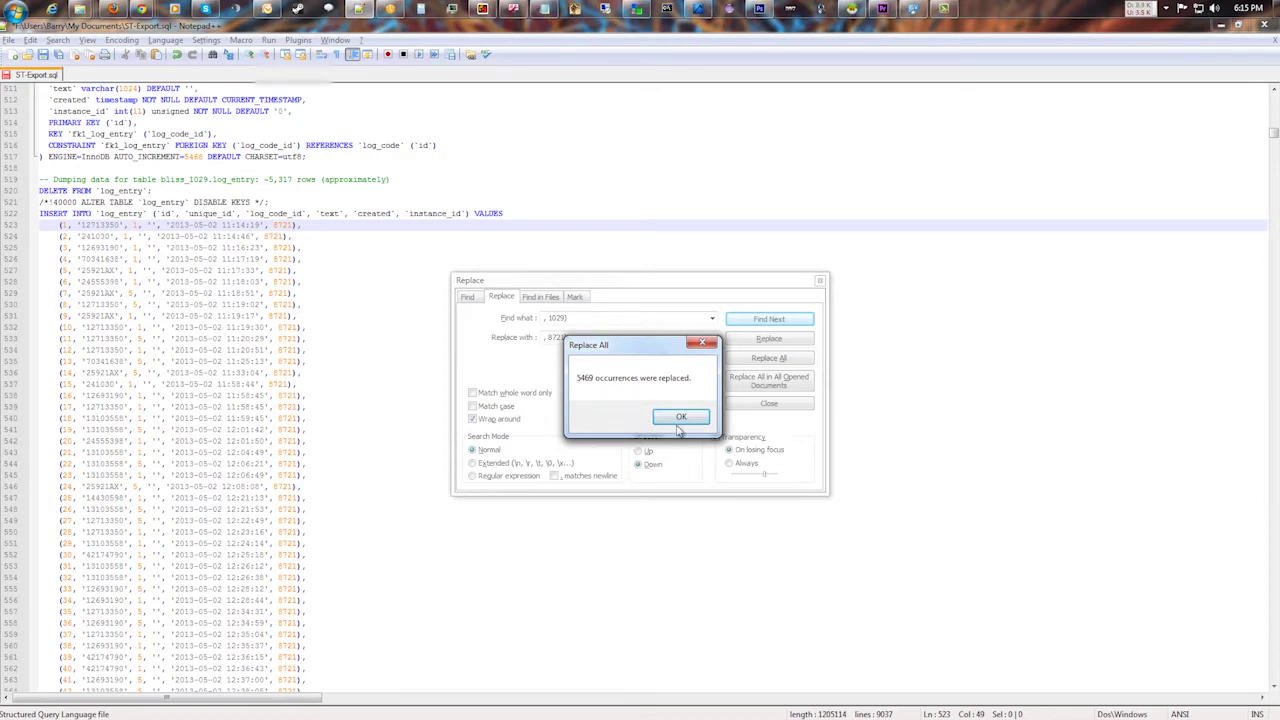
pyautogui.click(680, 416)
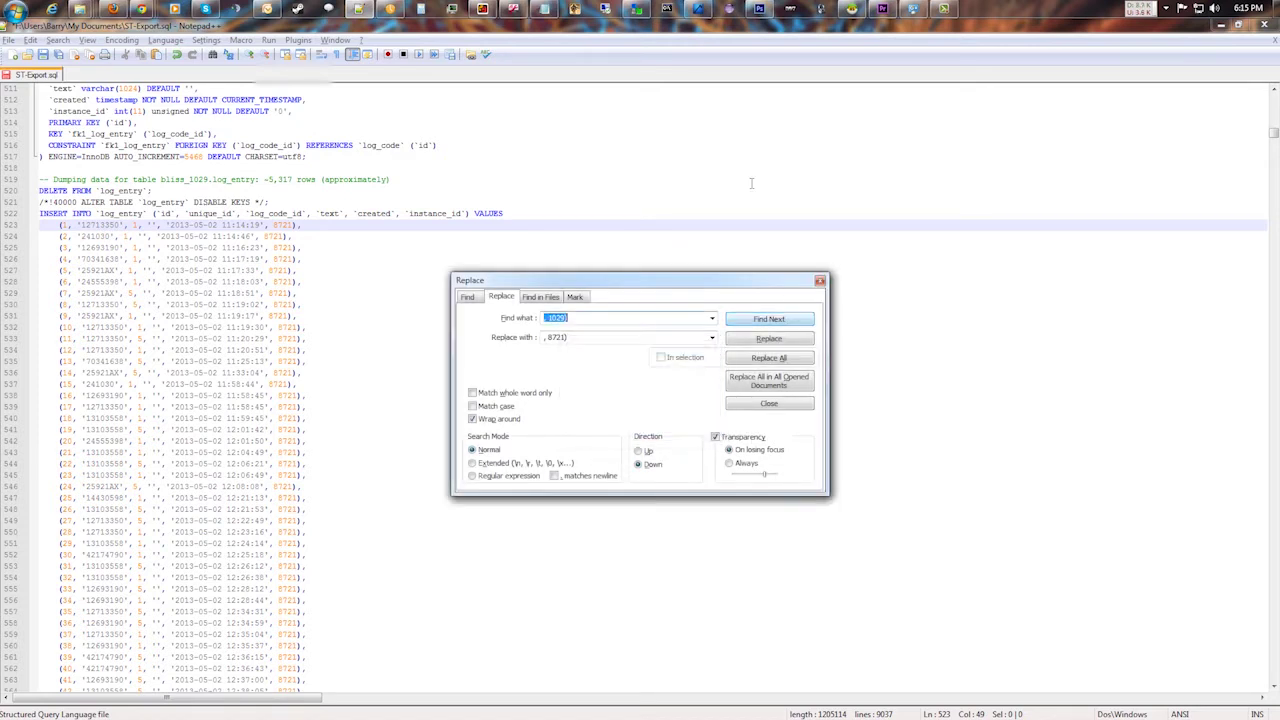
pyautogui.click(820, 282)
pyautogui.scroll(-20, 860, 420)
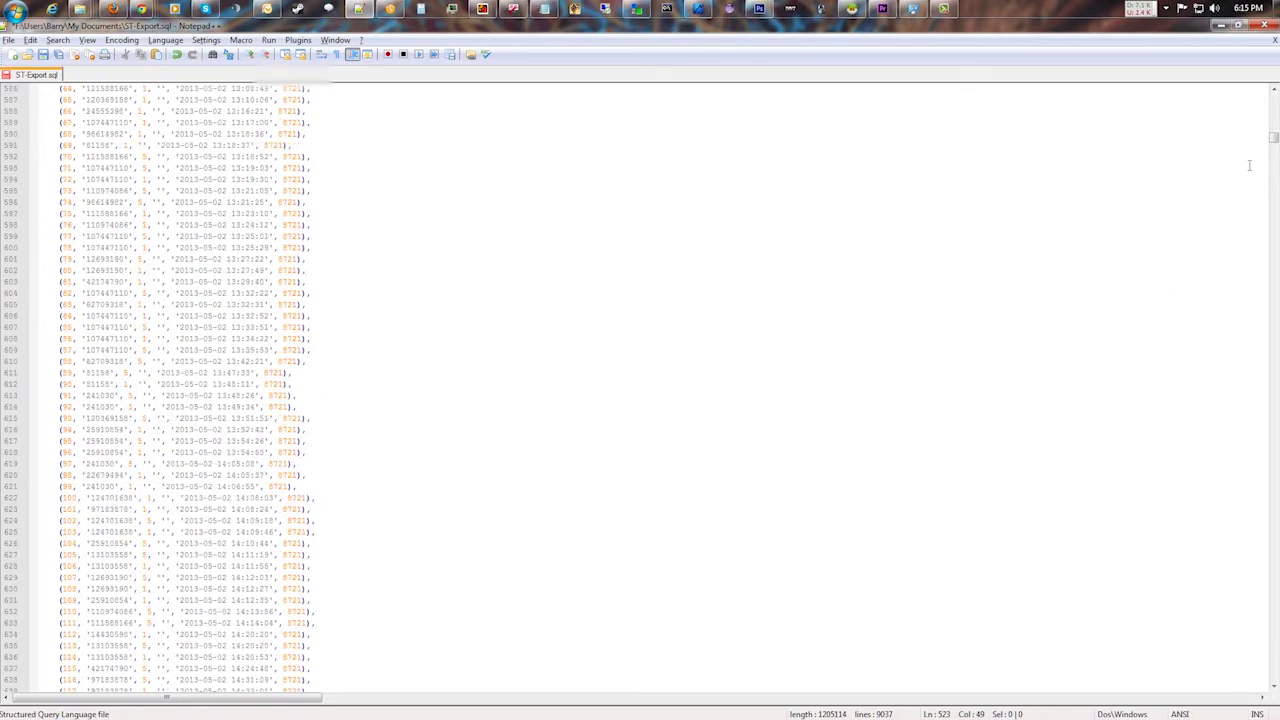
# - Review the log_entry and message inserts, then select the DROP TABLE `message` statement
pyautogui.moveTo(1274, 143); pyautogui.dragTo(1222, 492)
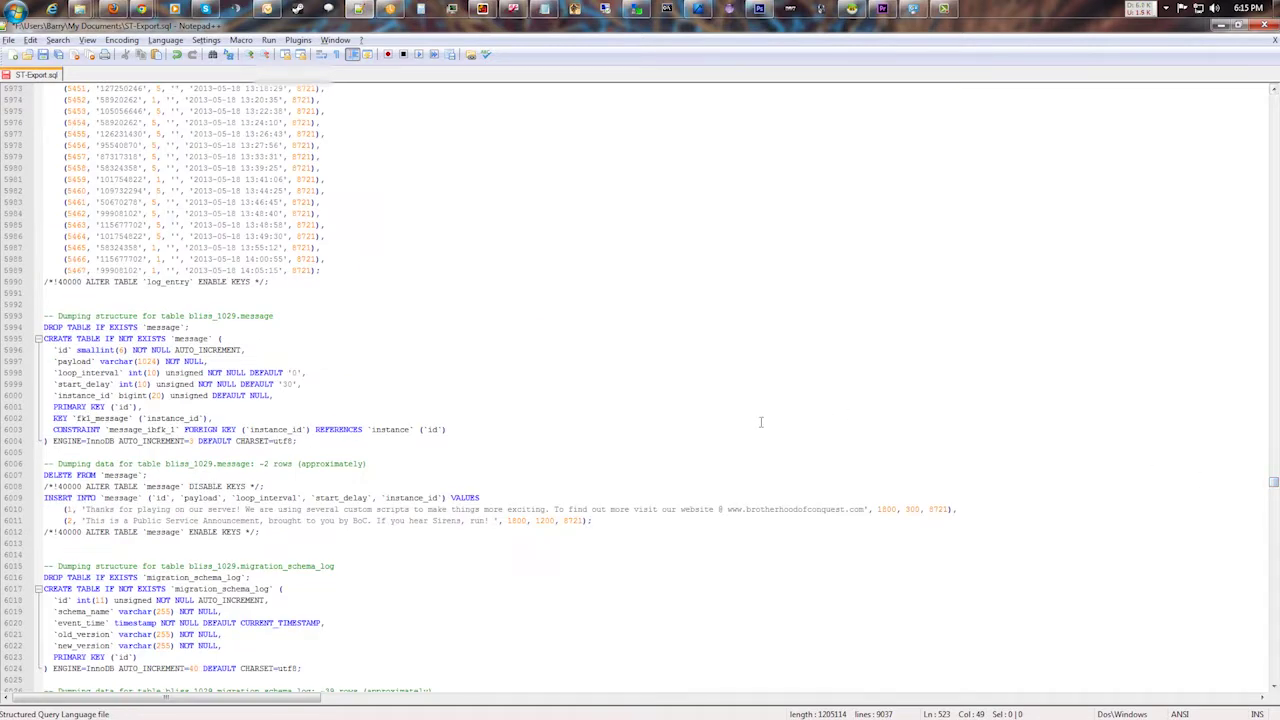
pyautogui.scroll(-5, 800, 385)
pyautogui.scroll(-5, 726, 381)
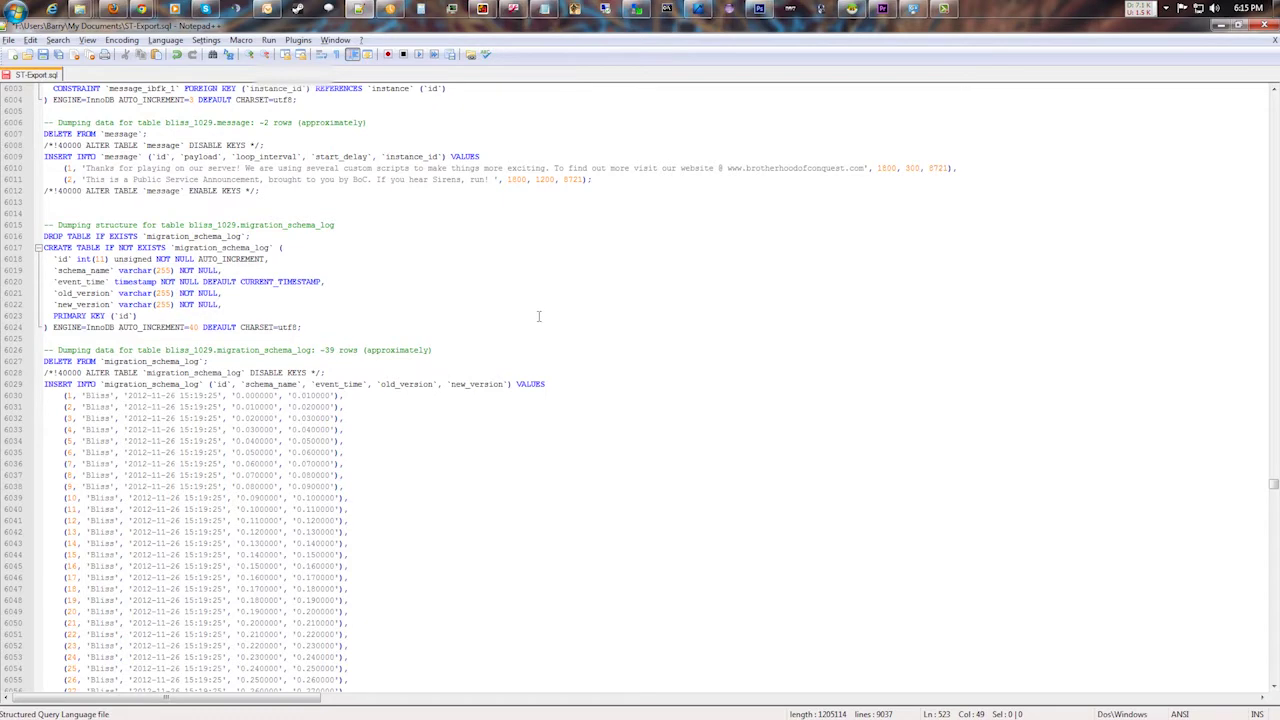
pyautogui.scroll(5, 538, 316)
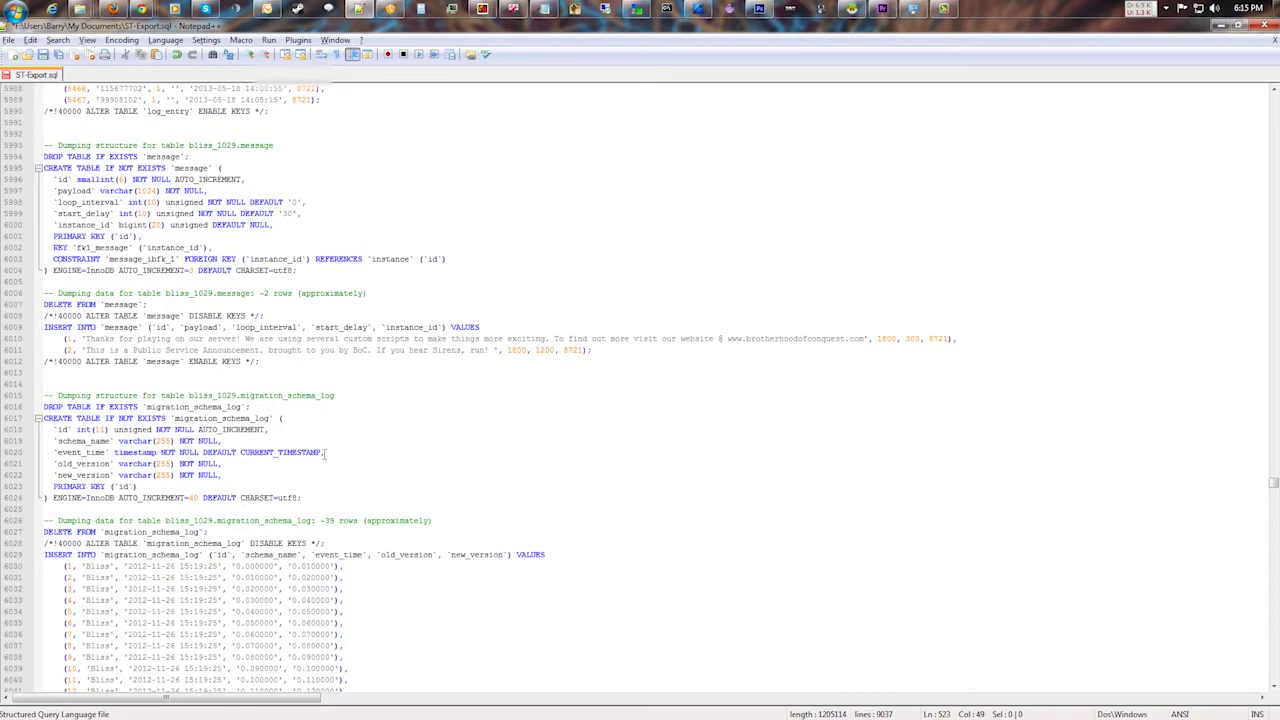
pyautogui.scroll(-15, 393, 456)
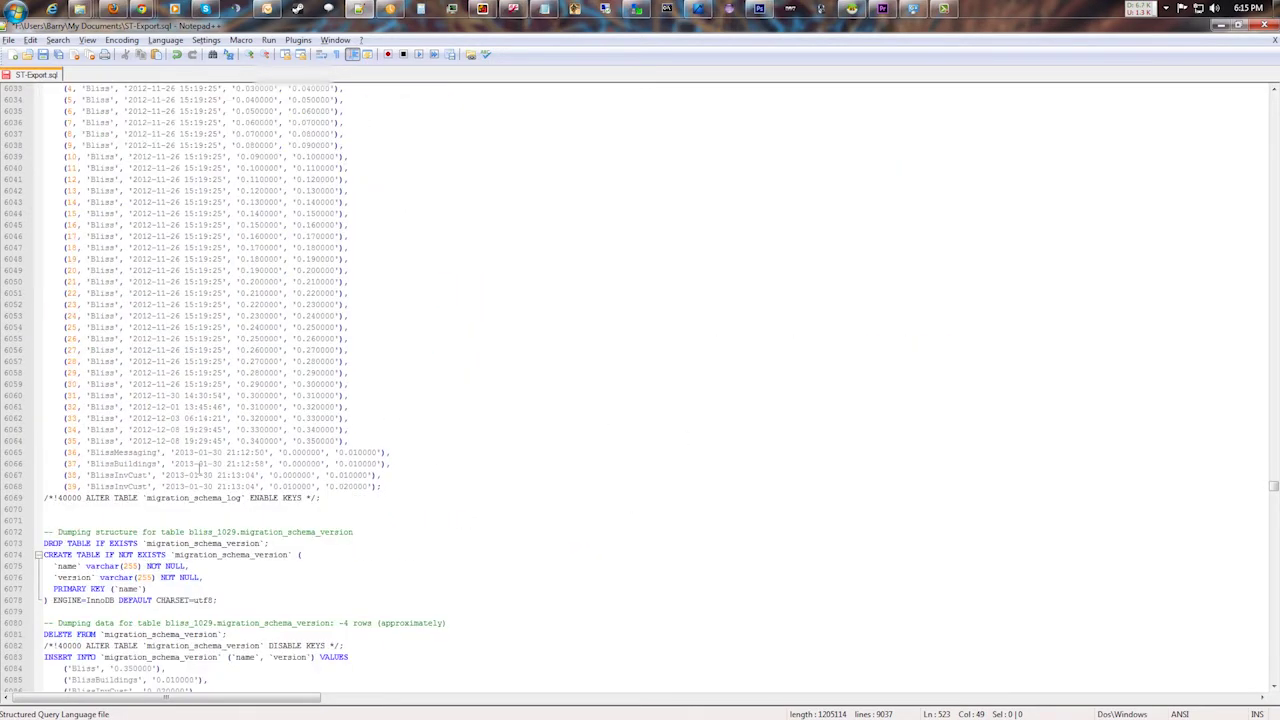
pyautogui.scroll(-20, 187, 275)
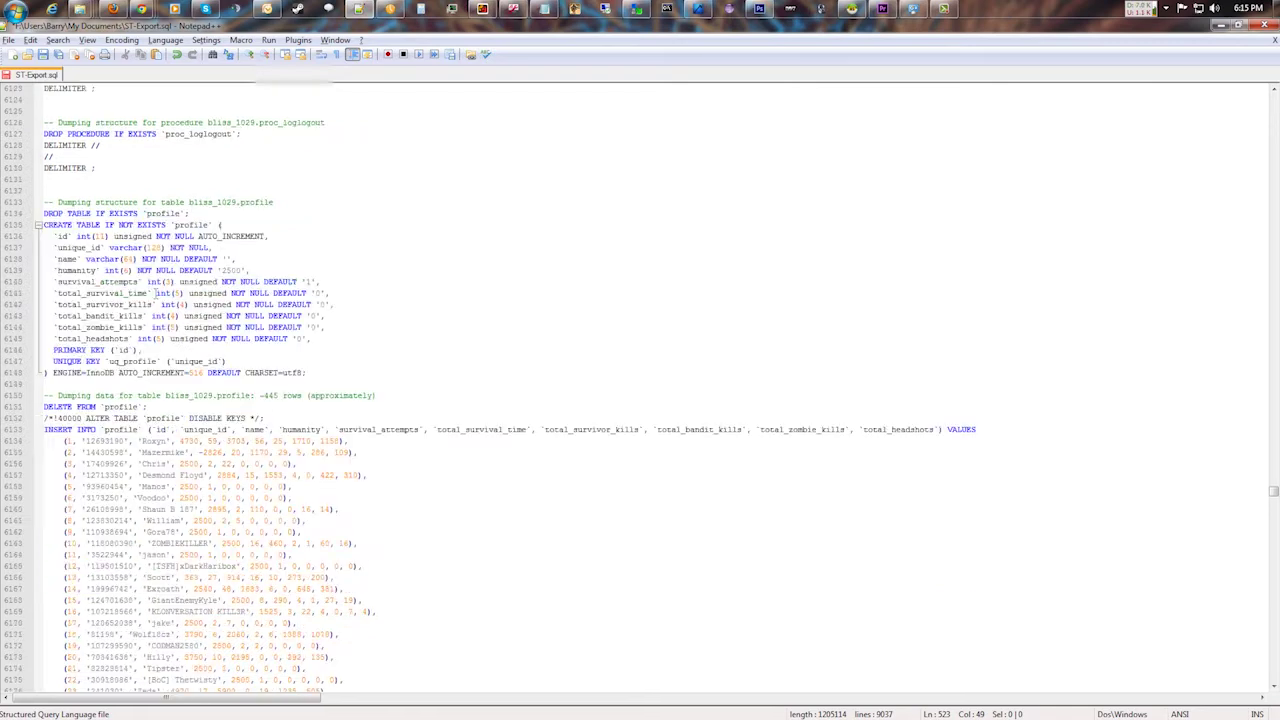
pyautogui.scroll(-20, 155, 293)
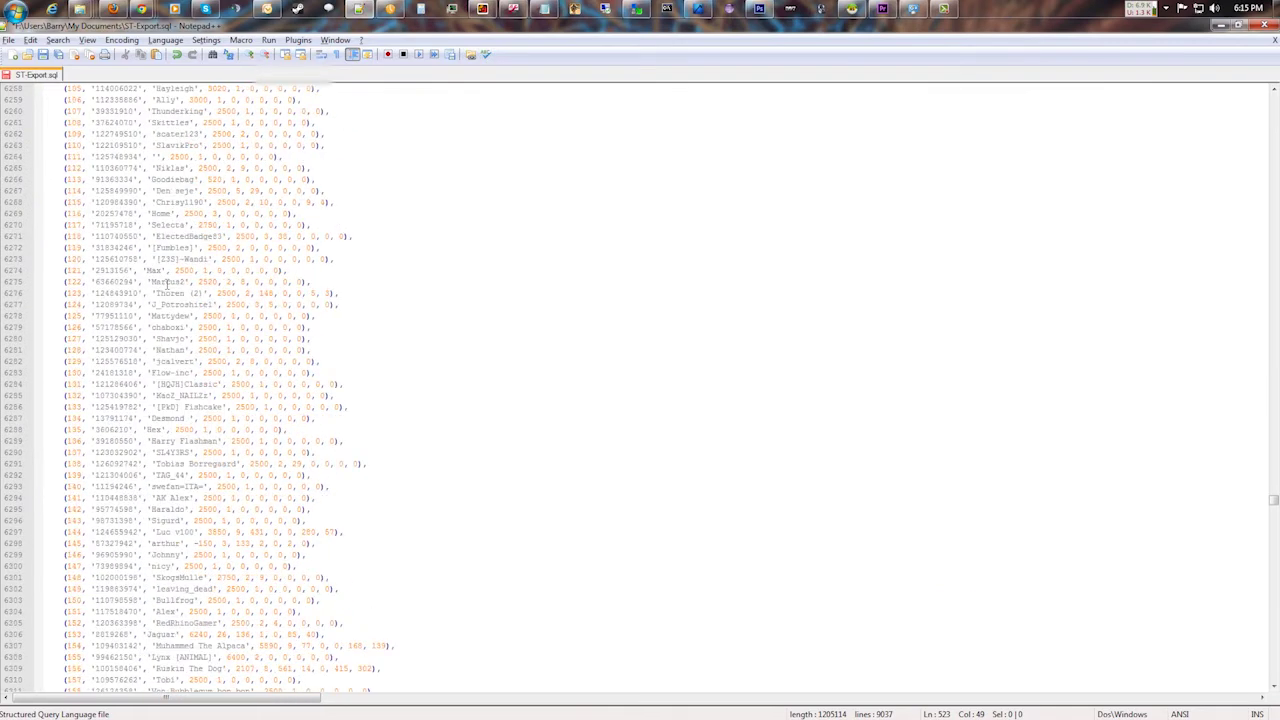
pyautogui.scroll(20, 634, 415)
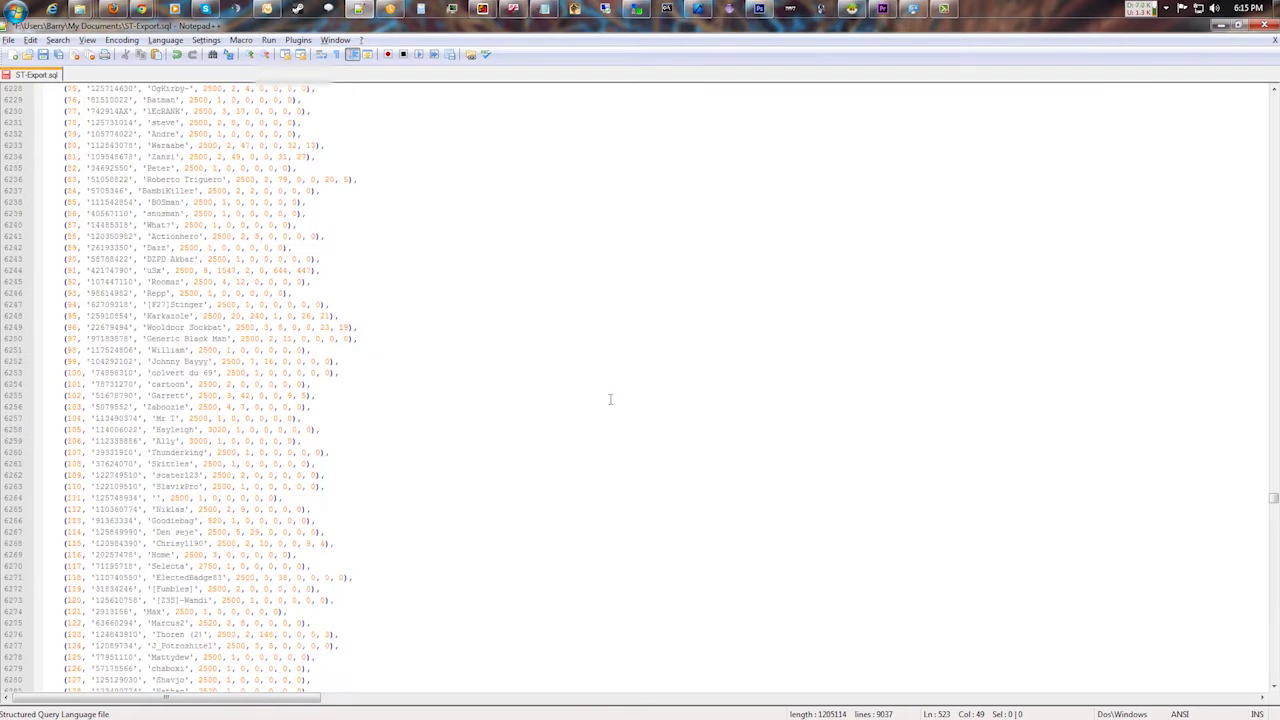
pyautogui.scroll(20, 610, 399)
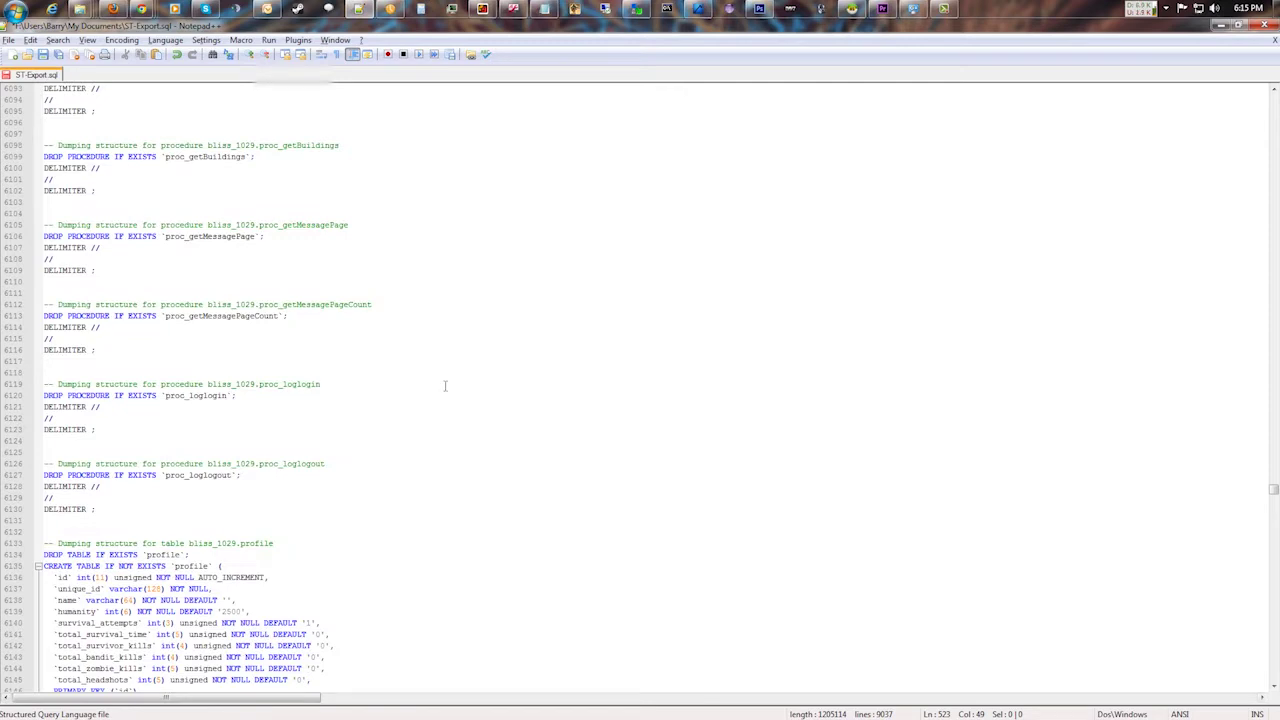
pyautogui.scroll(-5, 440, 388)
pyautogui.click(93, 384)
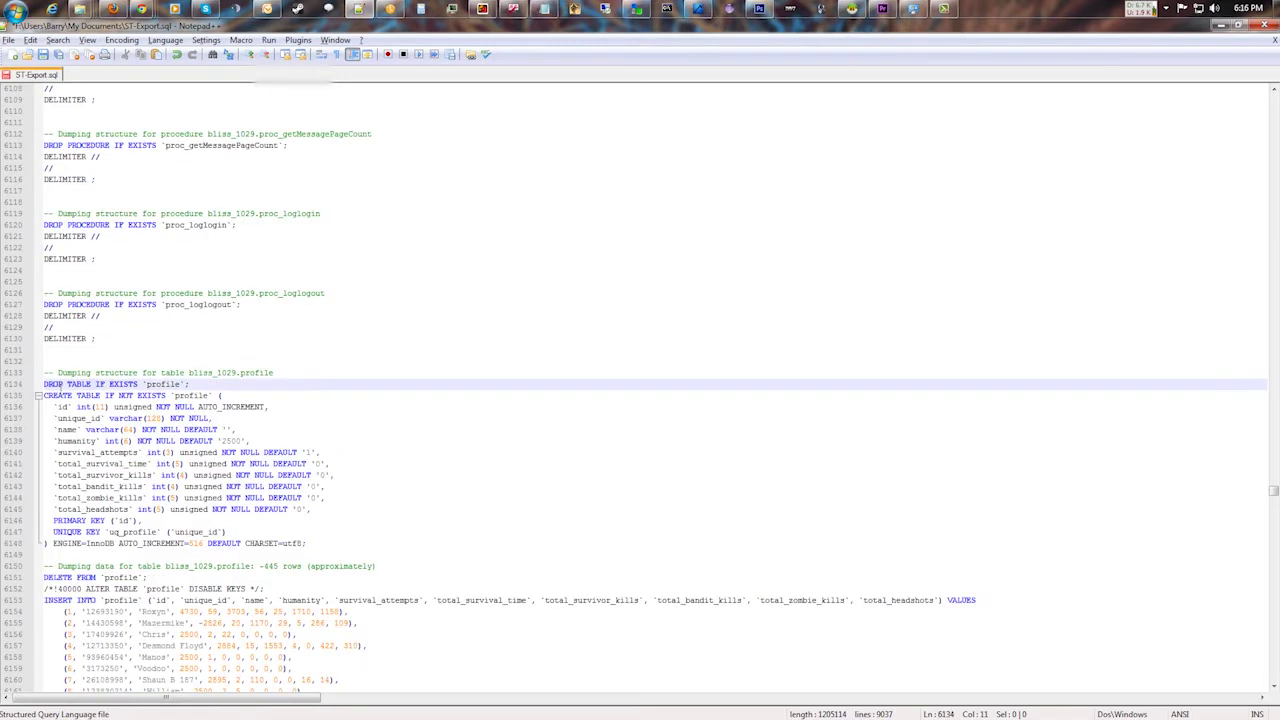
pyautogui.scroll(20, 77, 392)
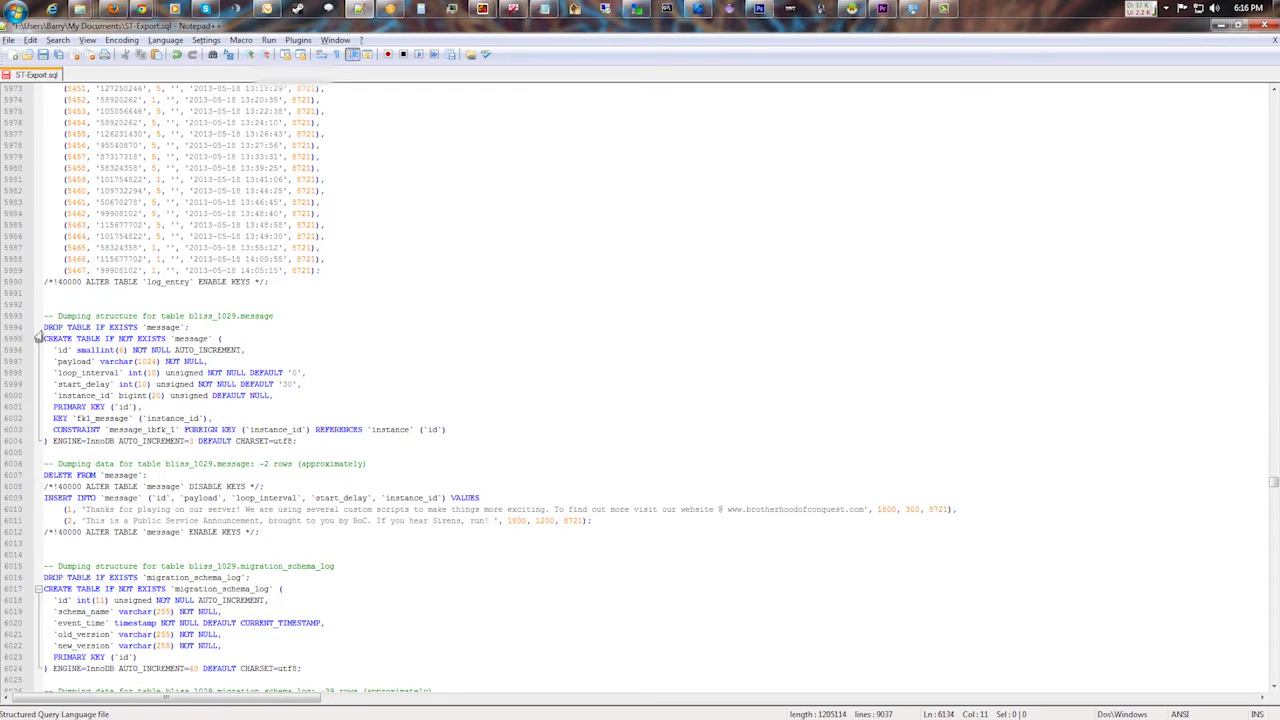
pyautogui.moveTo(44, 327); pyautogui.dragTo(179, 328)
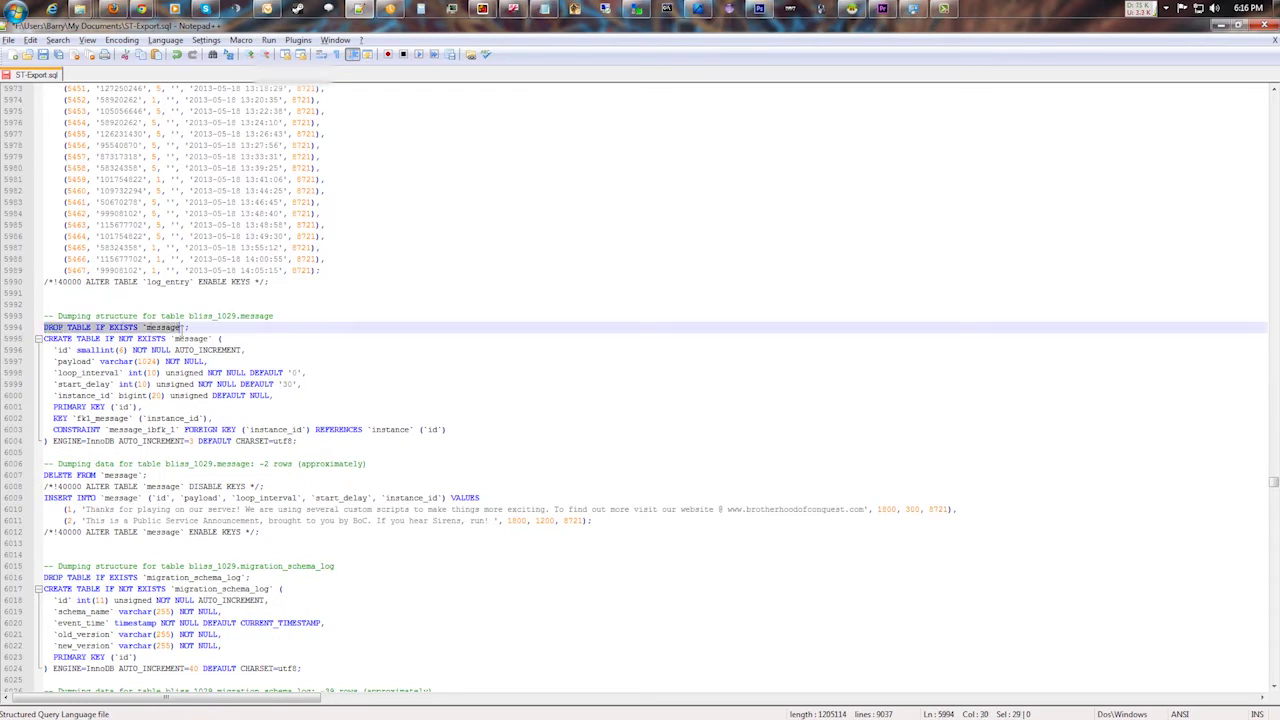
# - Find the `instance` table block and change its row id from 1029 to 8721 on line 187
pyautogui.hotkey('ctrl', 'f')
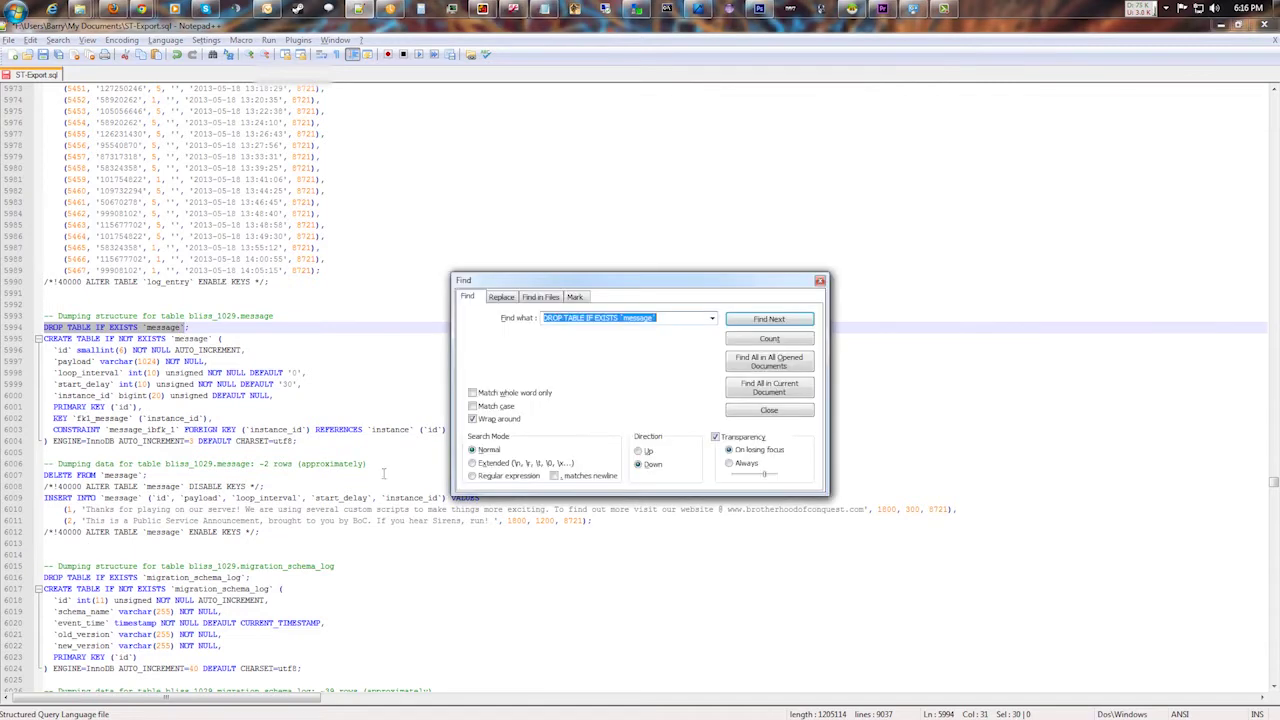
pyautogui.click(651, 318)
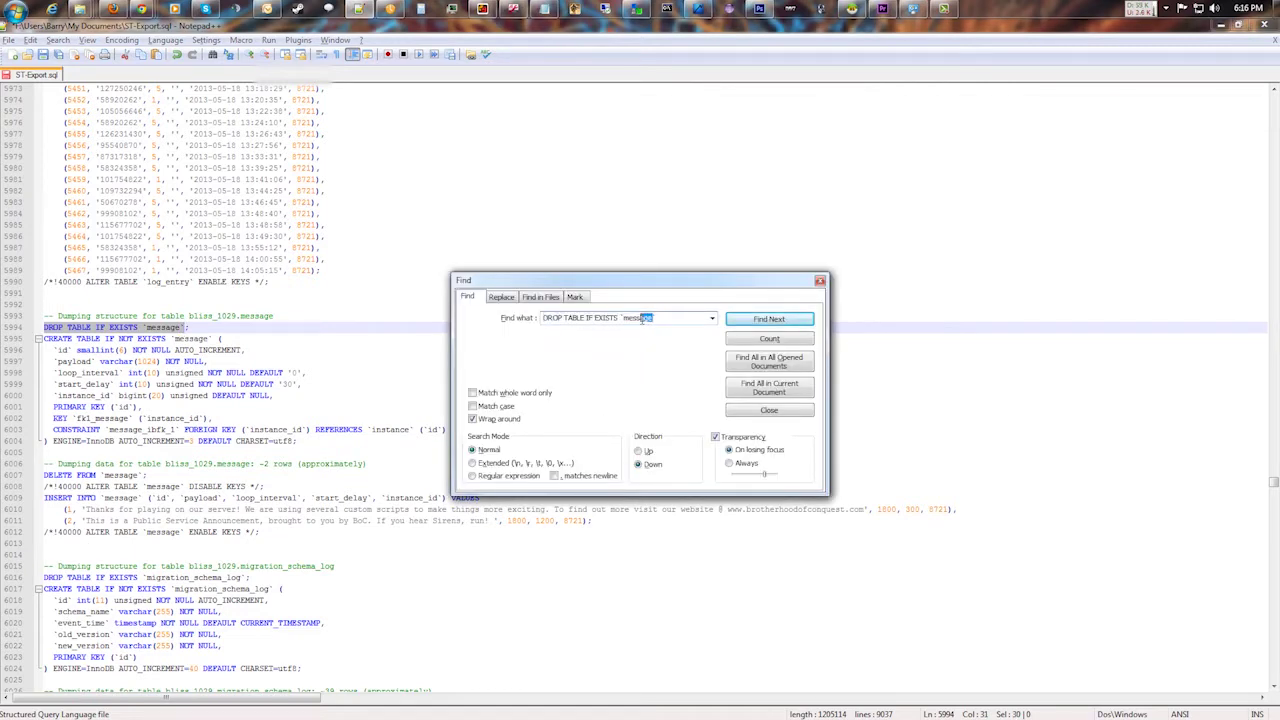
pyautogui.write('instance`')
pyautogui.press('Return')
pyautogui.press('Escape')
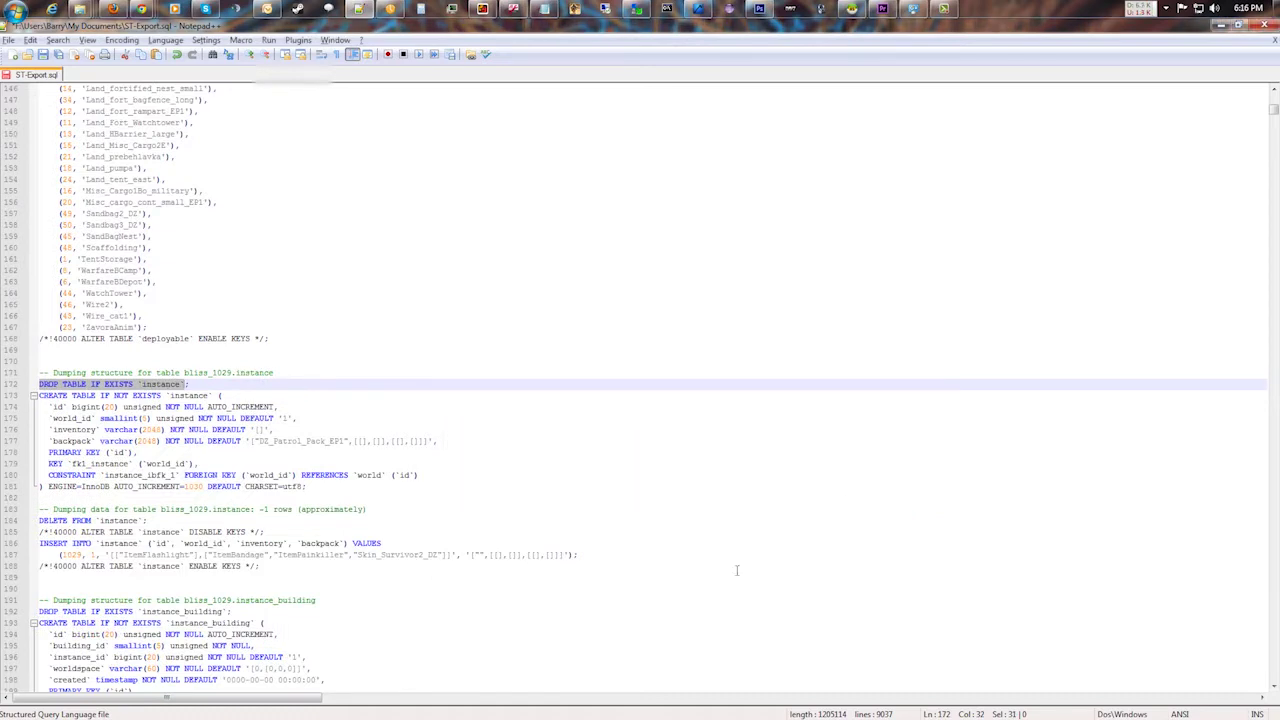
pyautogui.click(80, 555)
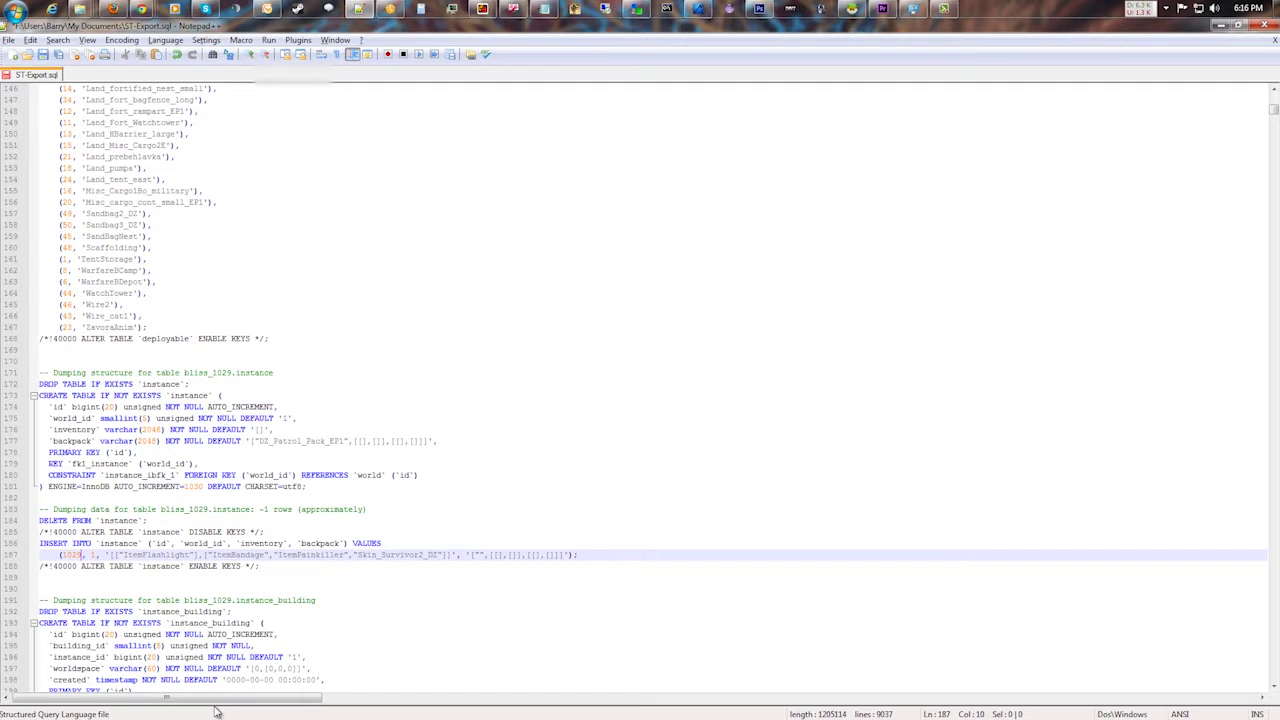
pyautogui.press('BackSpace')
pyautogui.press('BackSpace')
pyautogui.press('BackSpace')
pyautogui.press('BackSpace')
pyautogui.click(114, 9)
pyautogui.click(114, 9)
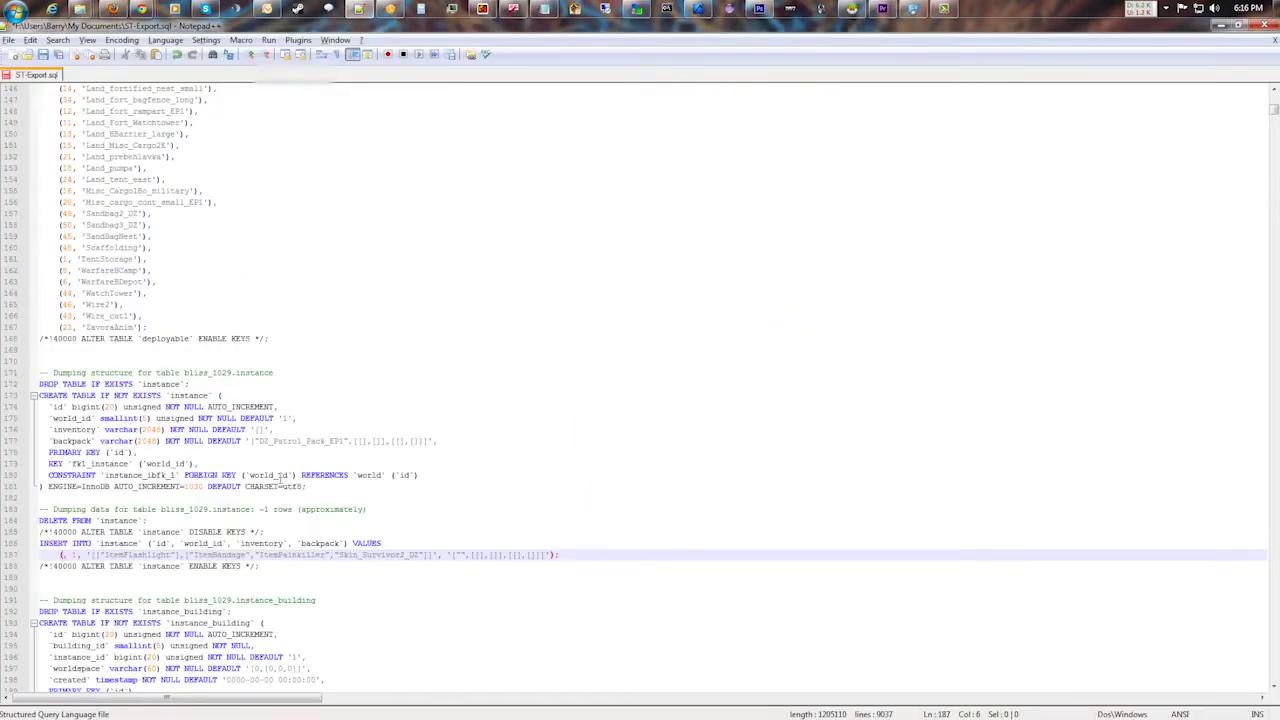
pyautogui.write('6720')
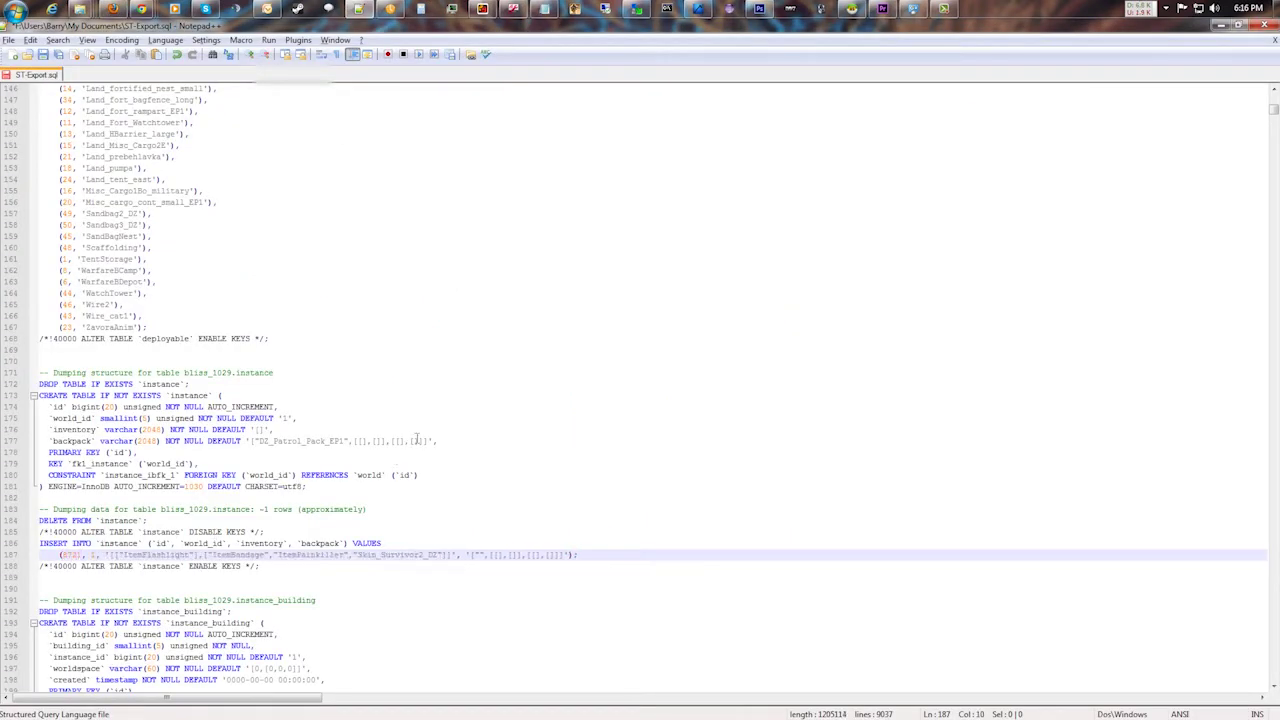
# - Check the instance_deployable rows' instance ids, then minimize Notepad++
pyautogui.scroll(-20, 418, 440)
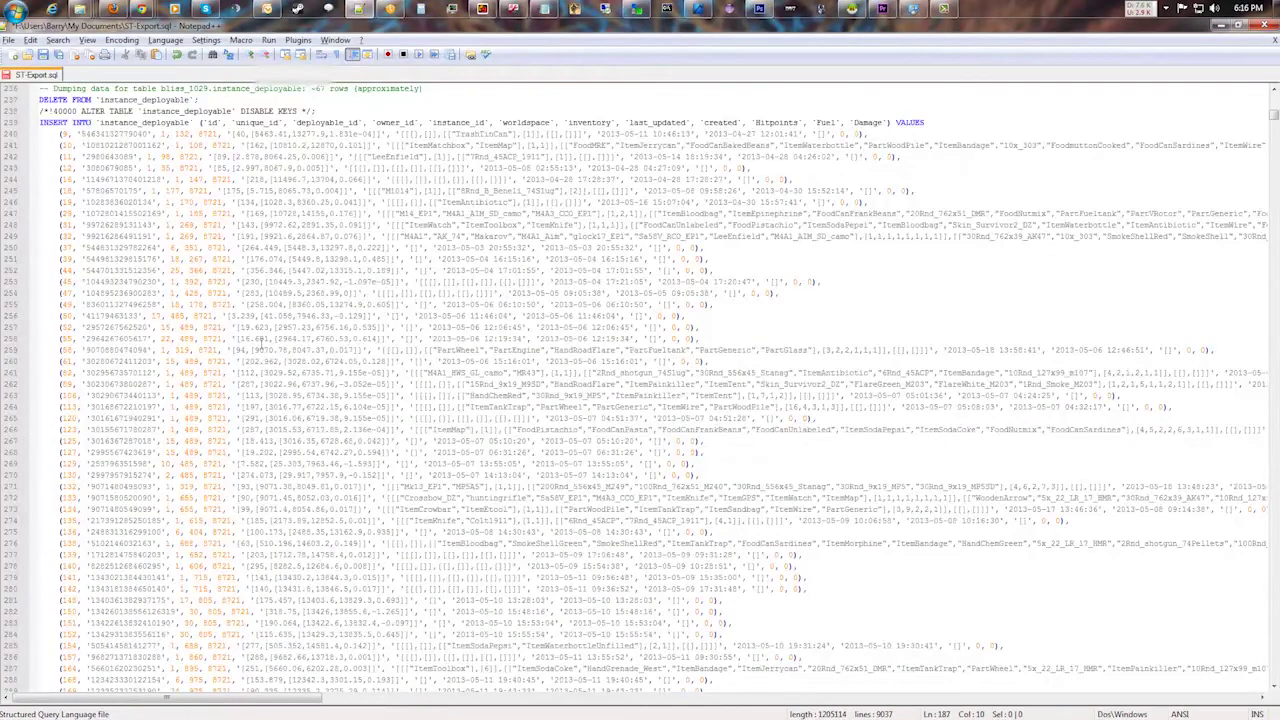
pyautogui.moveTo(258, 408); pyautogui.dragTo(118, 180)
pyautogui.click(211, 248)
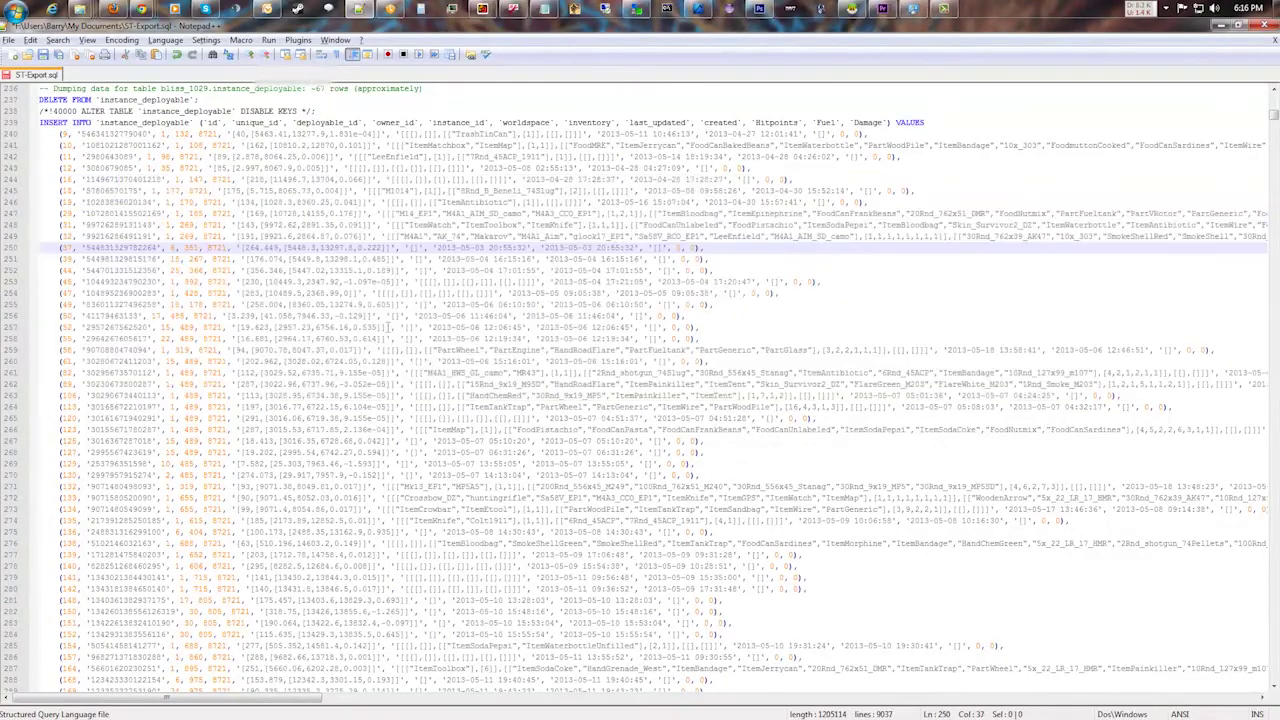
pyautogui.scroll(-20, 365, 398)
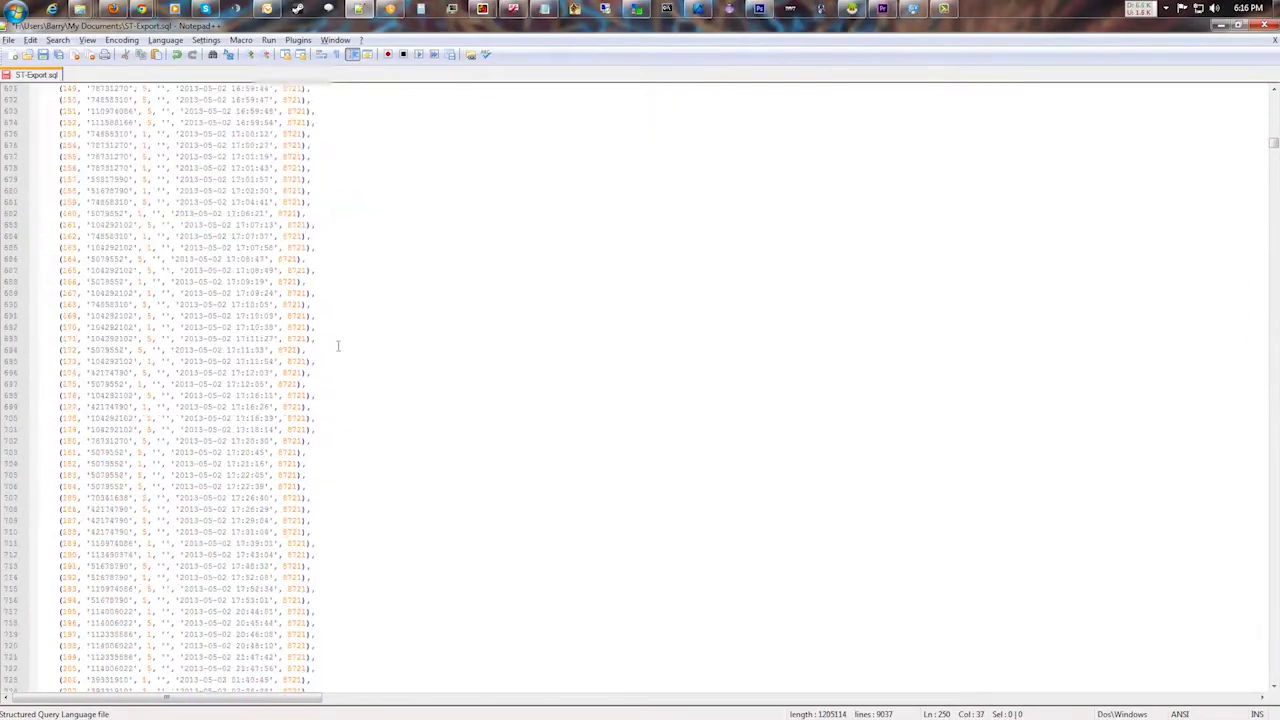
pyautogui.moveTo(1273, 158); pyautogui.dragTo(1268, 85)
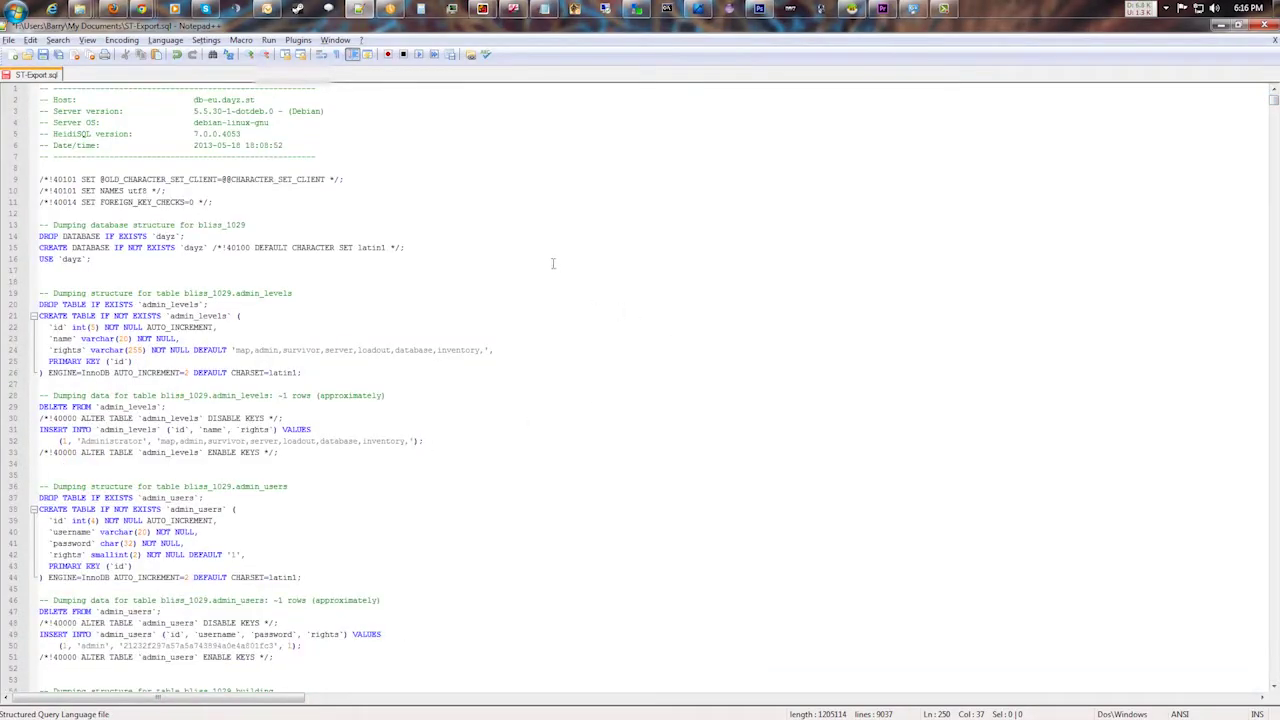
pyautogui.click(1221, 25)
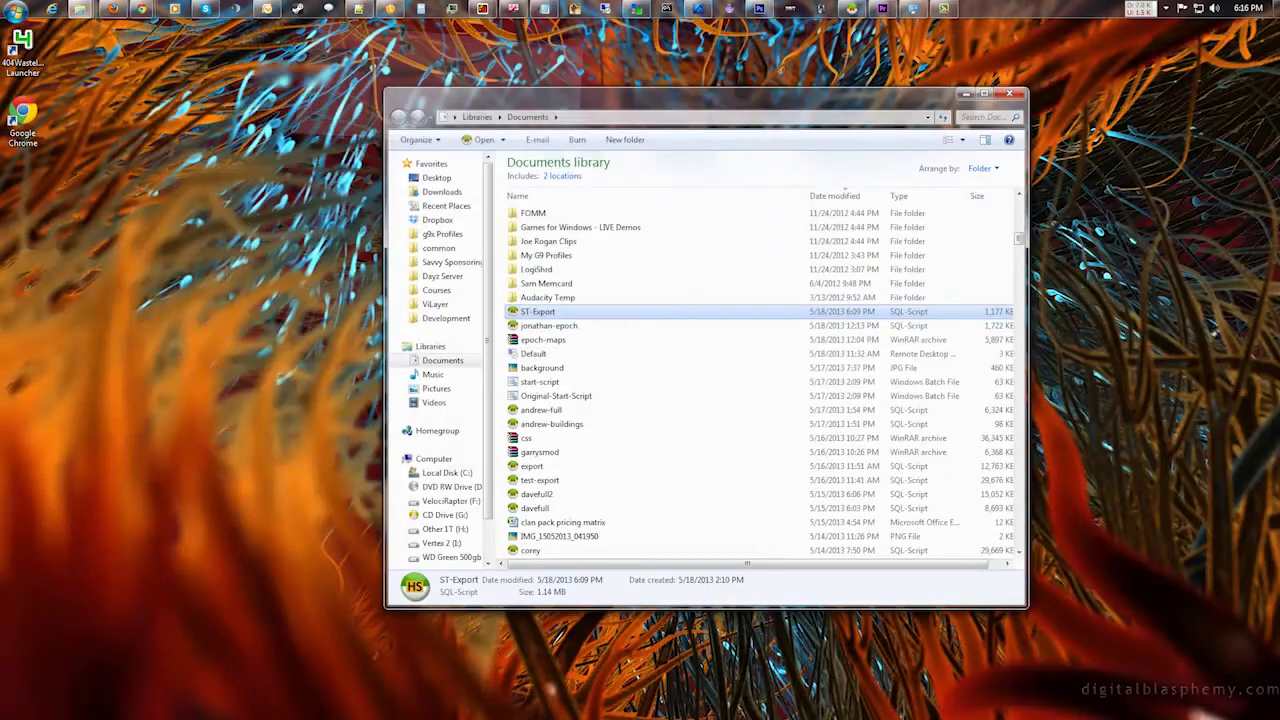
# - Bring the ViLayer ACP page in Firefox to the front
pyautogui.click(150, 230)
pyautogui.click(114, 9)
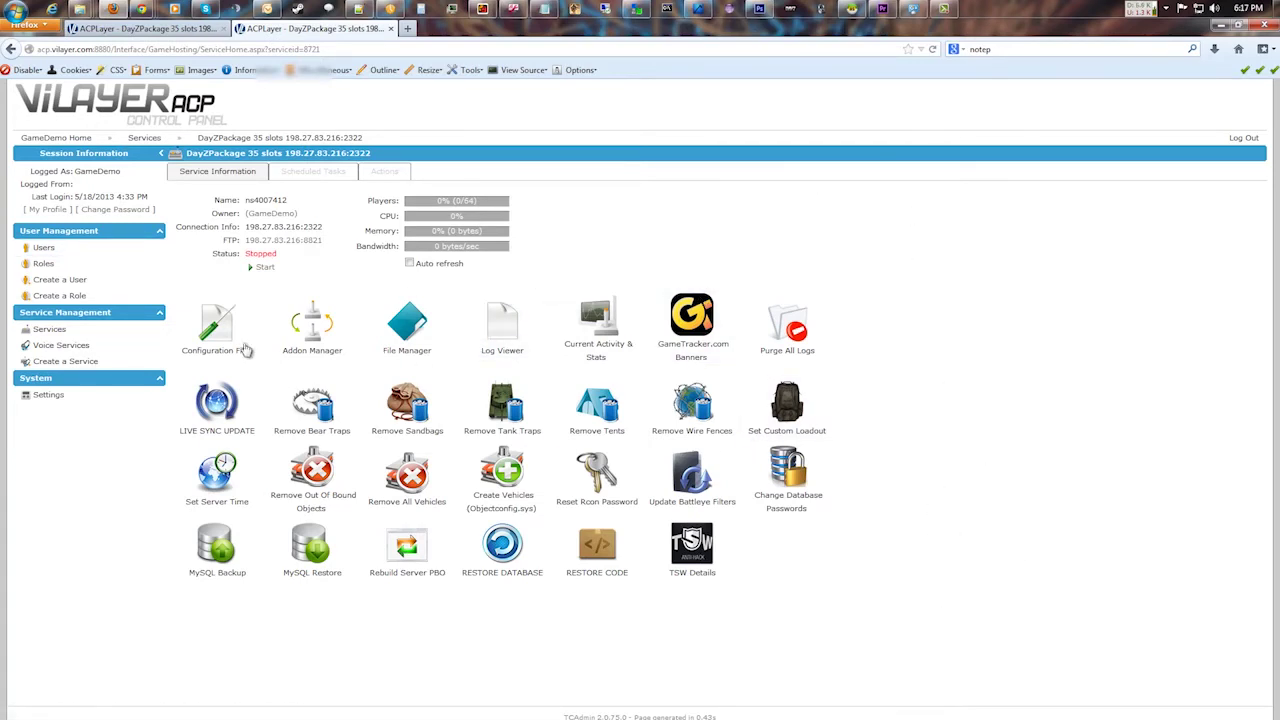
# - Start the DayZPackage server and open HeidiSQL's session manager from the taskbar jump list
pyautogui.click(263, 267)
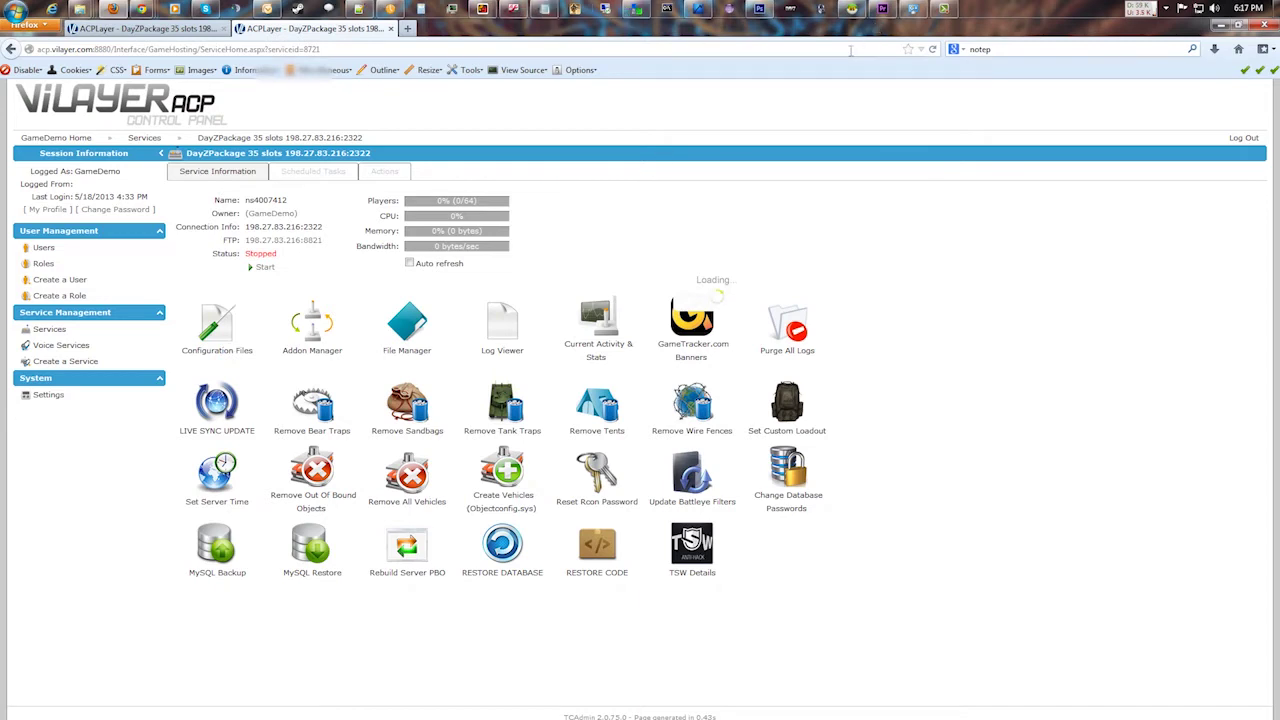
pyautogui.rightClick(851, 9)
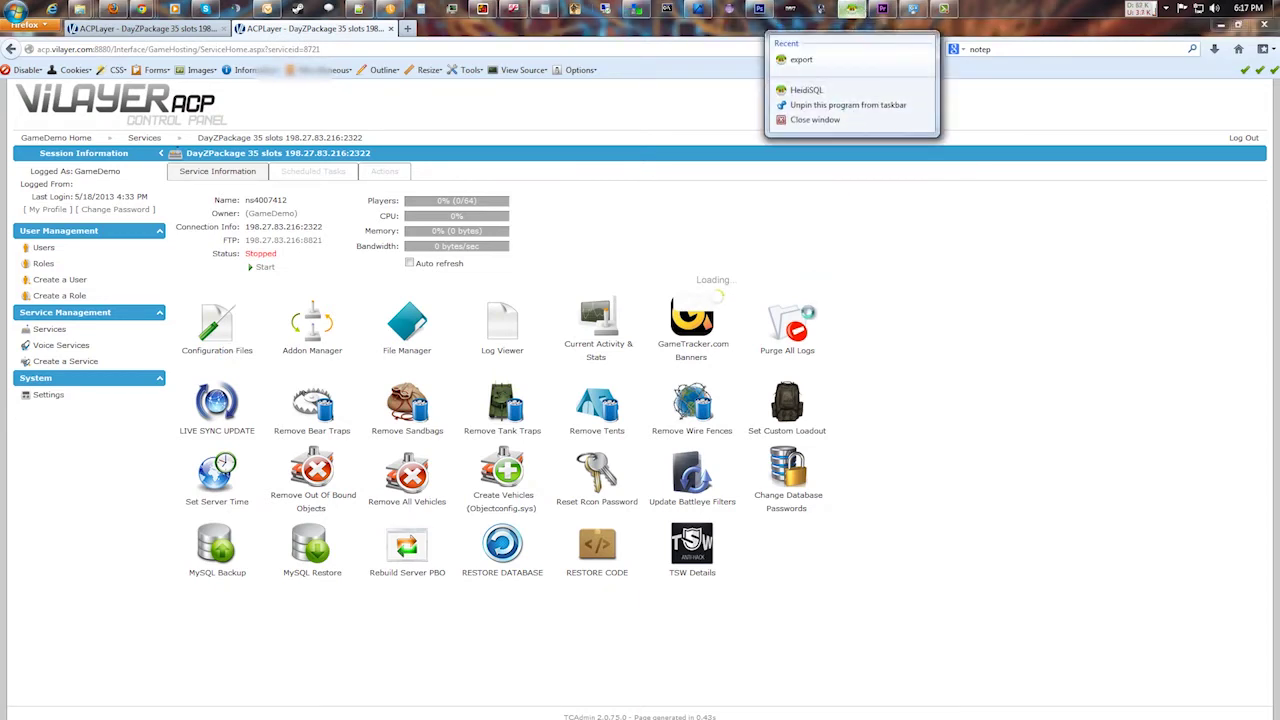
pyautogui.click(810, 91)
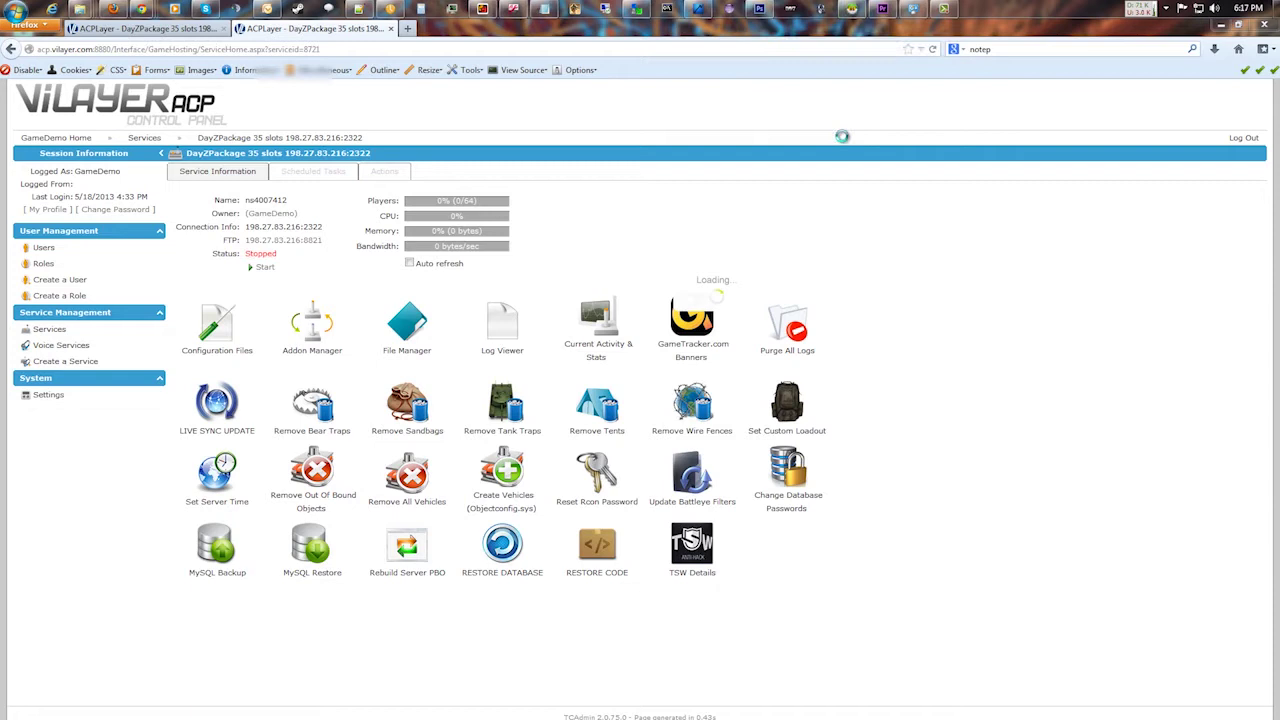
pyautogui.moveTo(997, 249); pyautogui.dragTo(993, 226)
pyautogui.click(1055, 270)
# - Set hostname 198.27.83.216, the server's user and password, and port 2323, then connect without saving
pyautogui.click(974, 306)
pyautogui.moveTo(1042, 288); pyautogui.dragTo(841, 306)
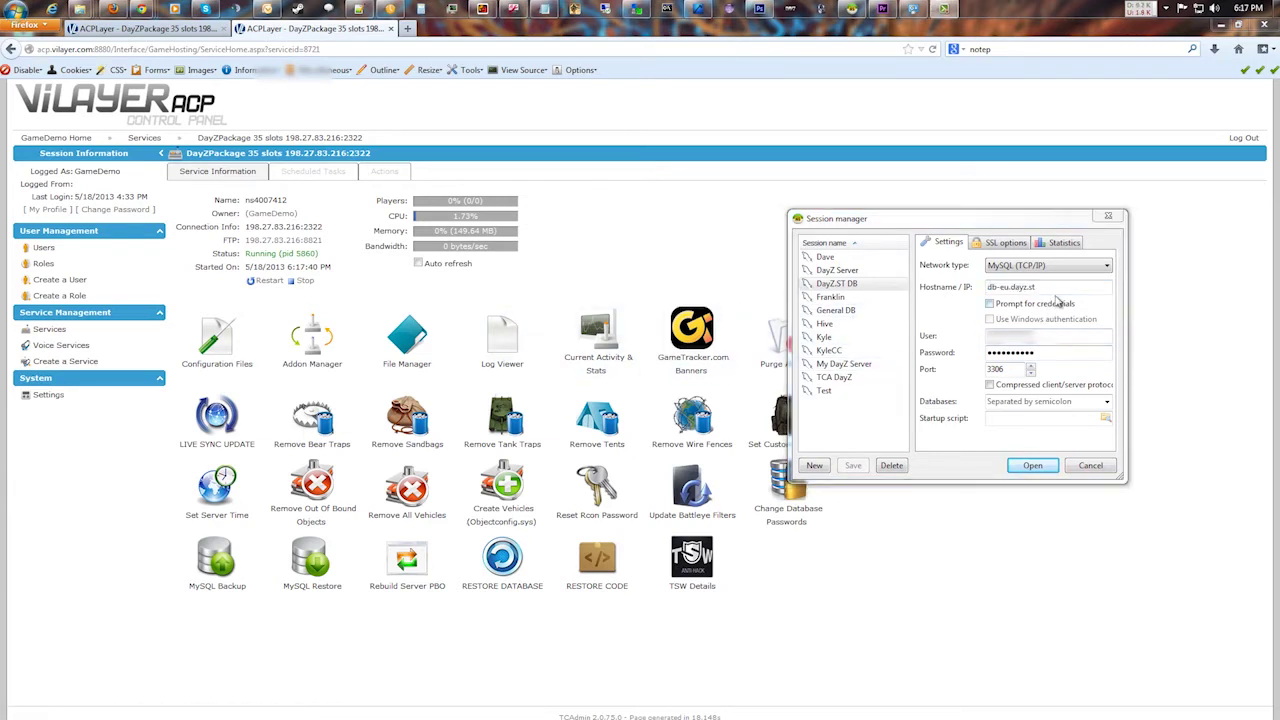
pyautogui.write('198.27.83.216')
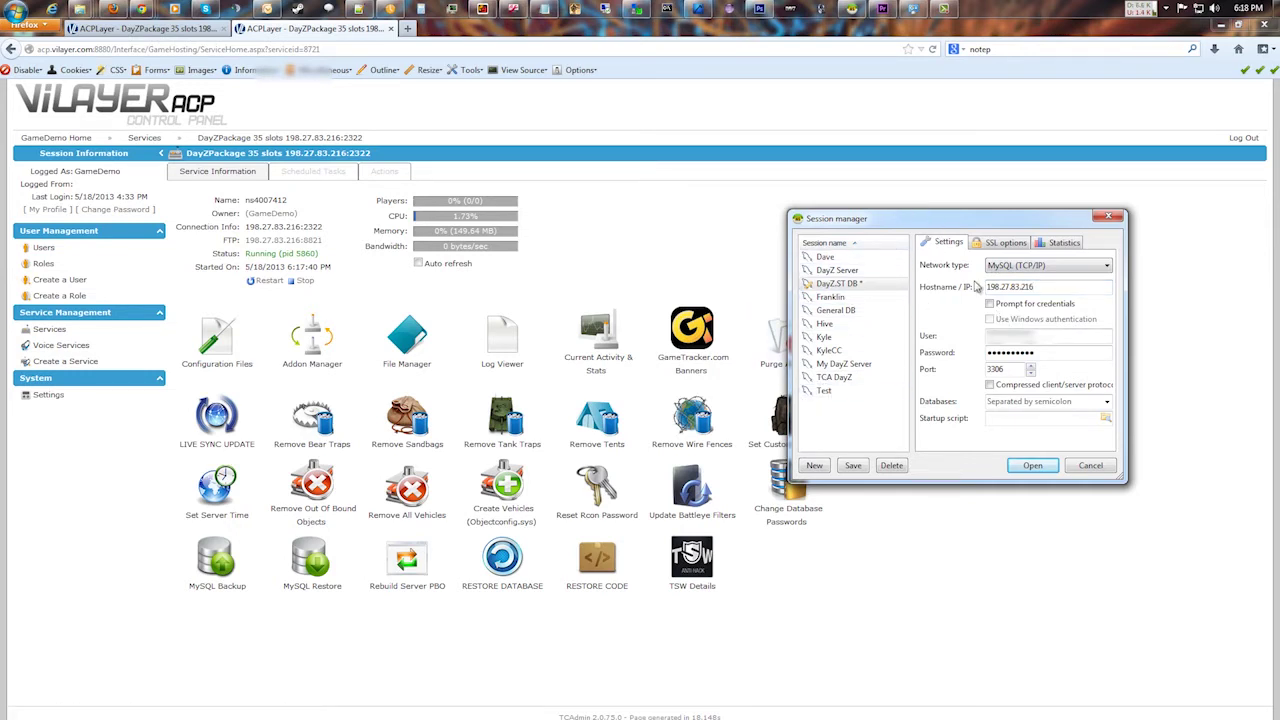
pyautogui.press('Tab')
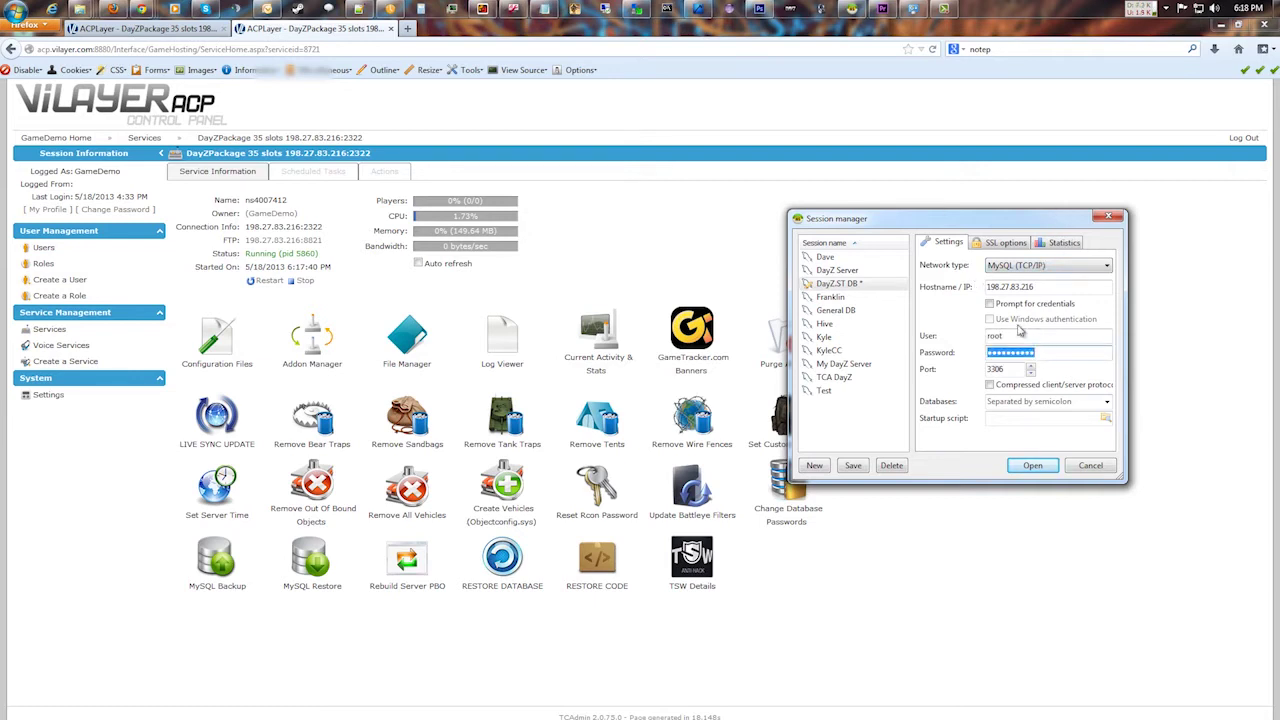
pyautogui.write('p')
pyautogui.doubleClick(997, 369)
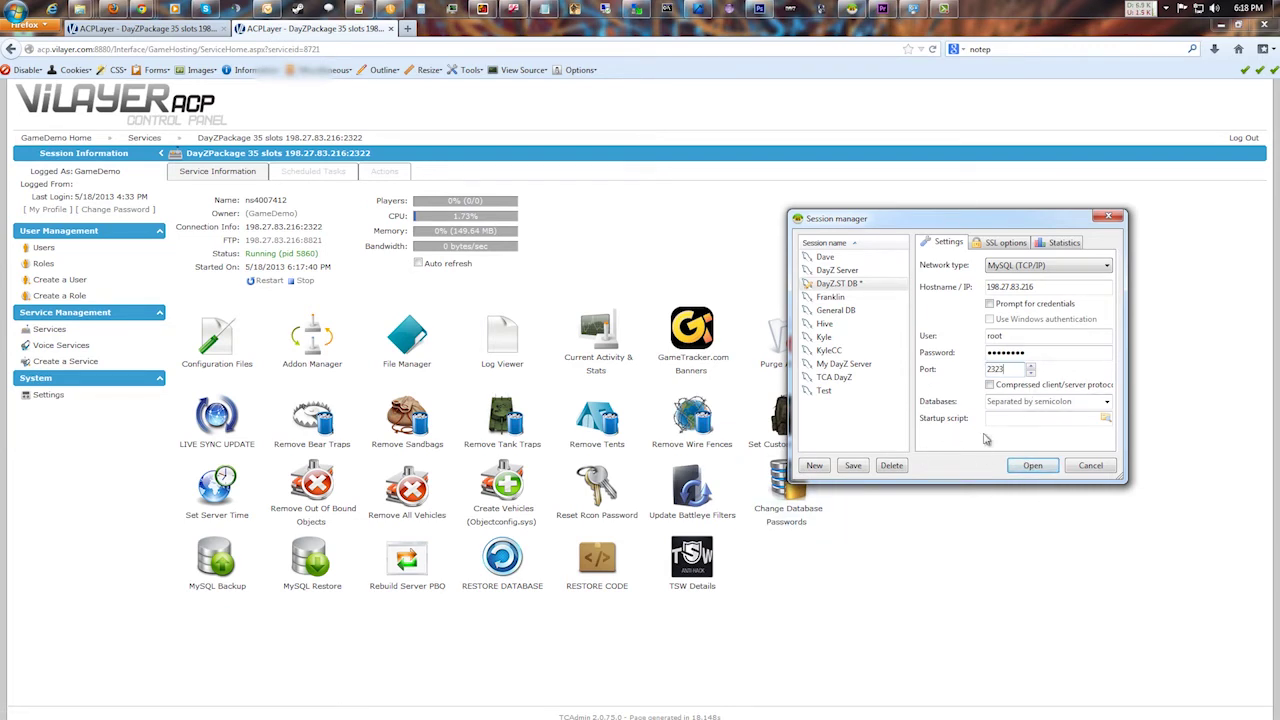
pyautogui.press('Return')
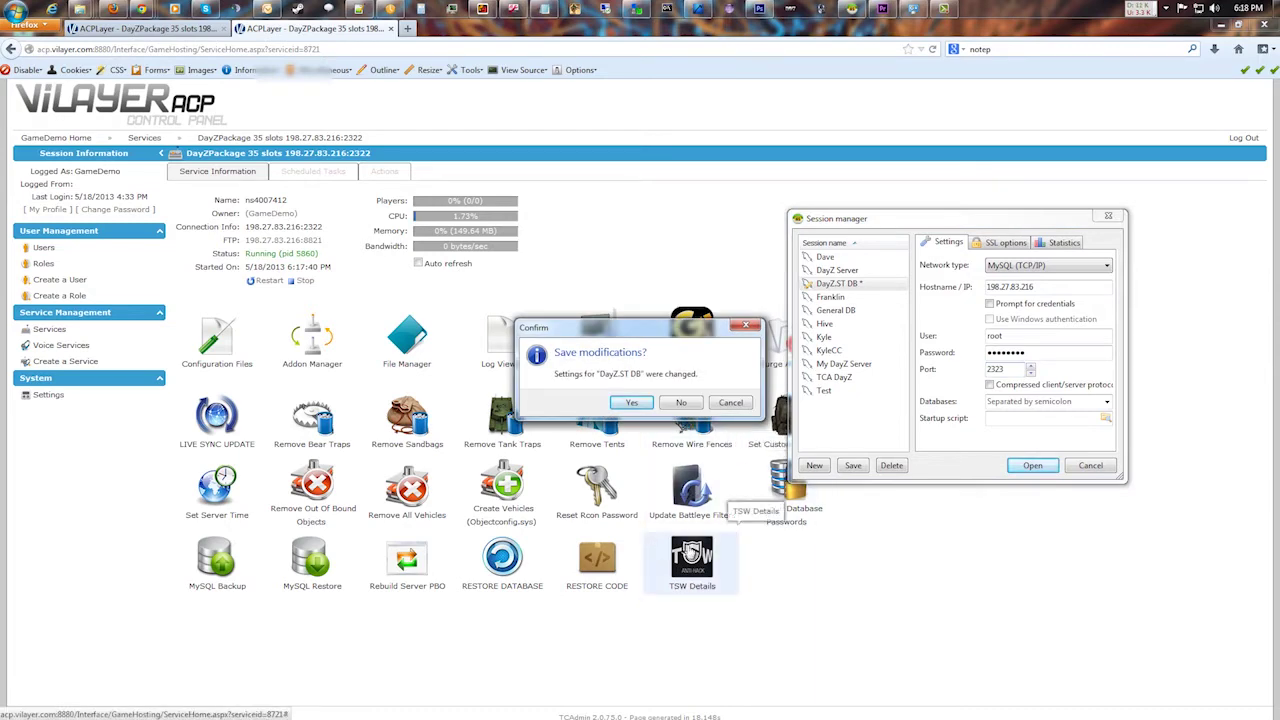
pyautogui.click(680, 402)
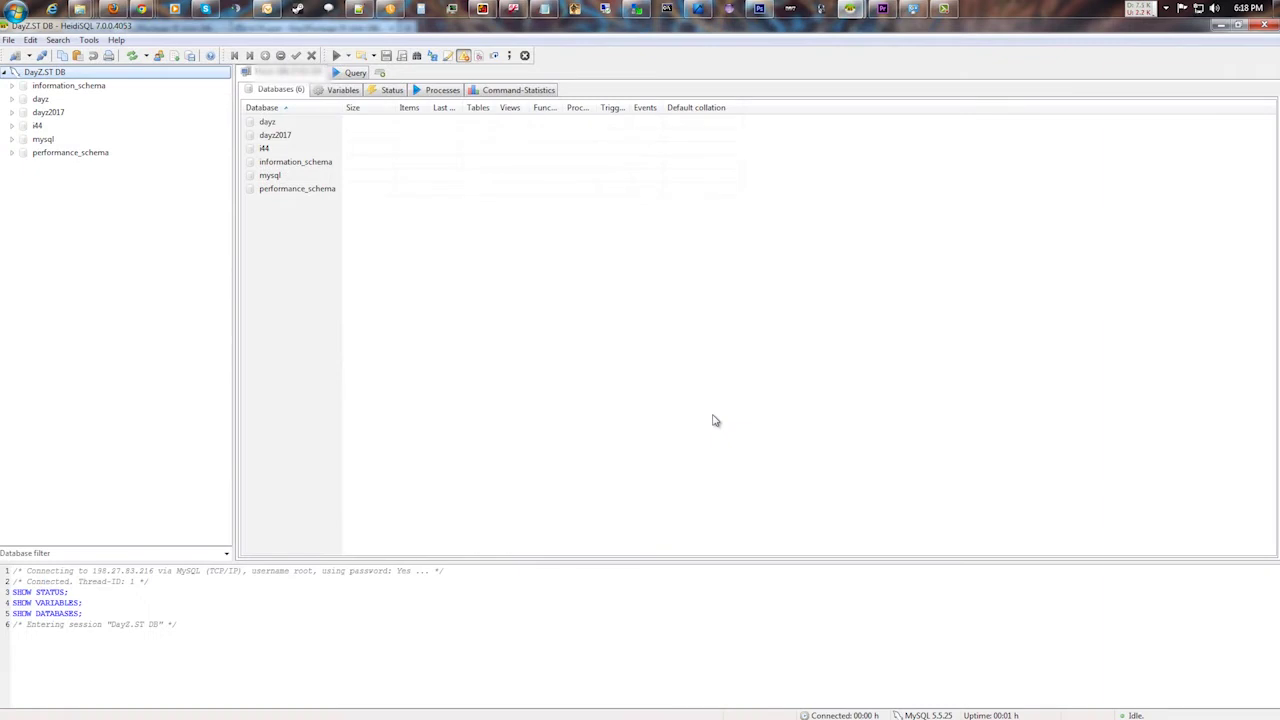
# - Switch back to the bliss_1029 window, select row 49 of instance_deployable, and open the Tools menu
pyautogui.click(851, 9)
pyautogui.click(799, 100)
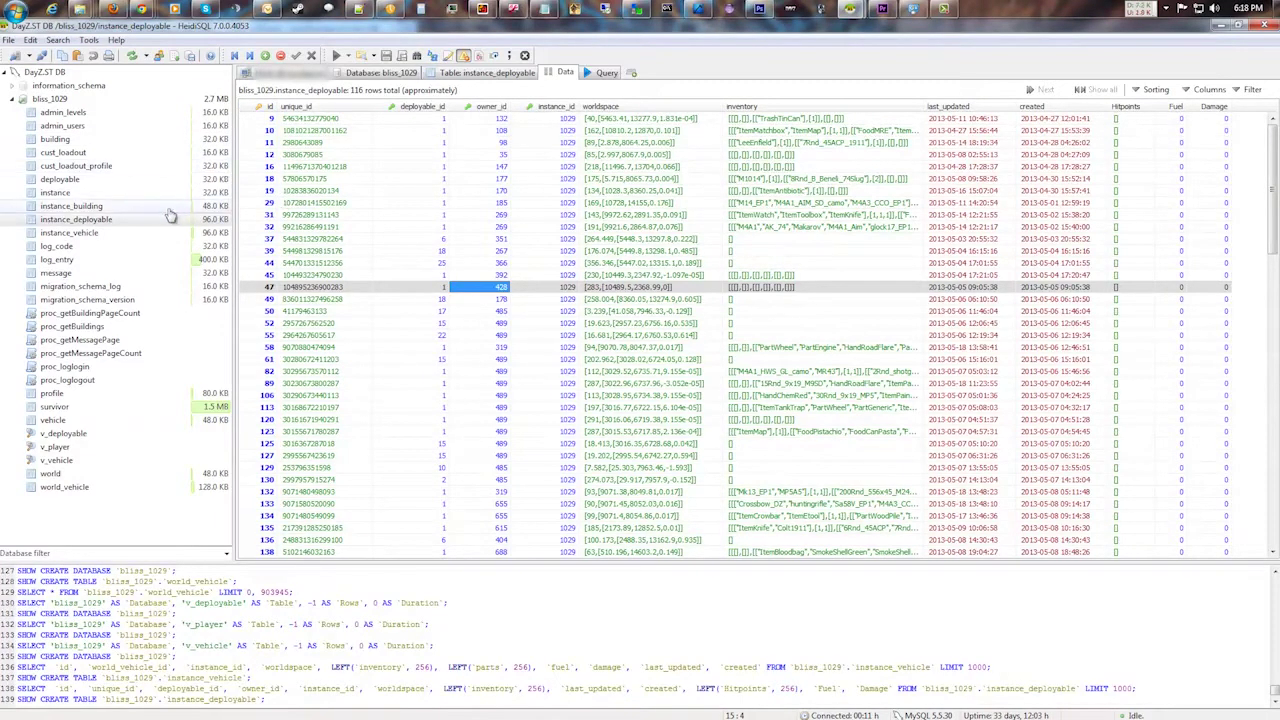
pyautogui.click(640, 299)
pyautogui.click(88, 40)
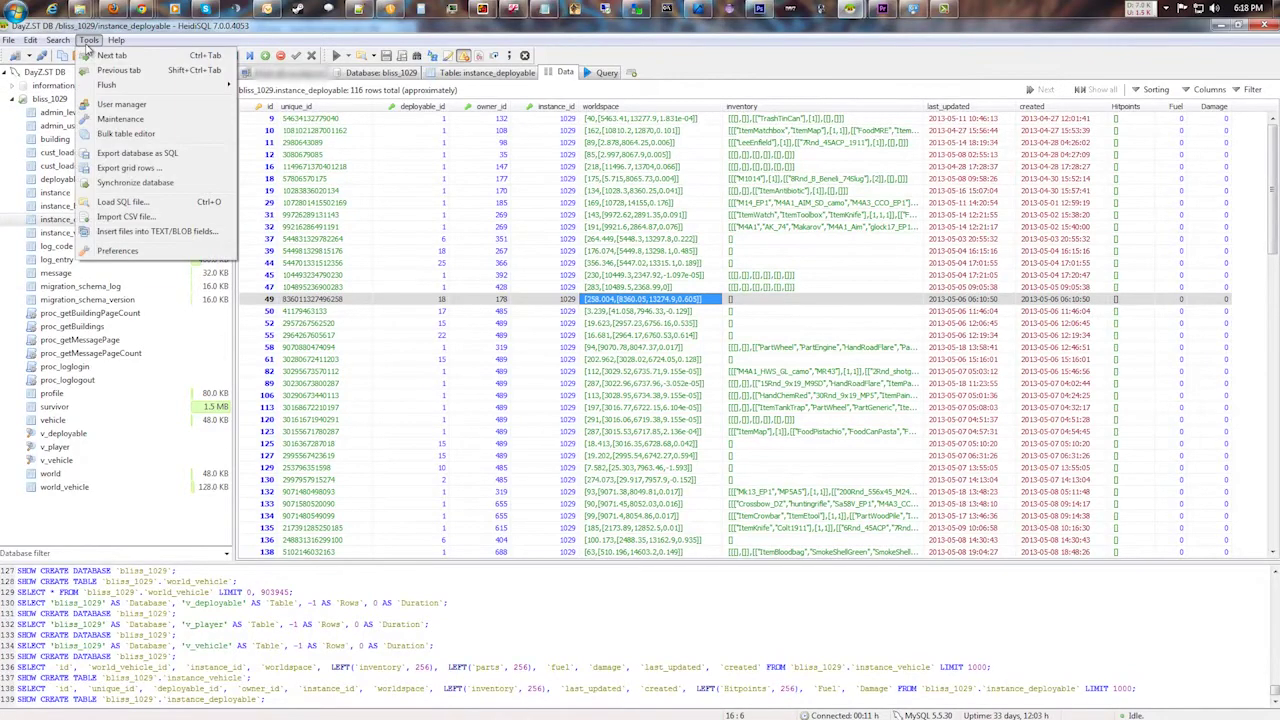
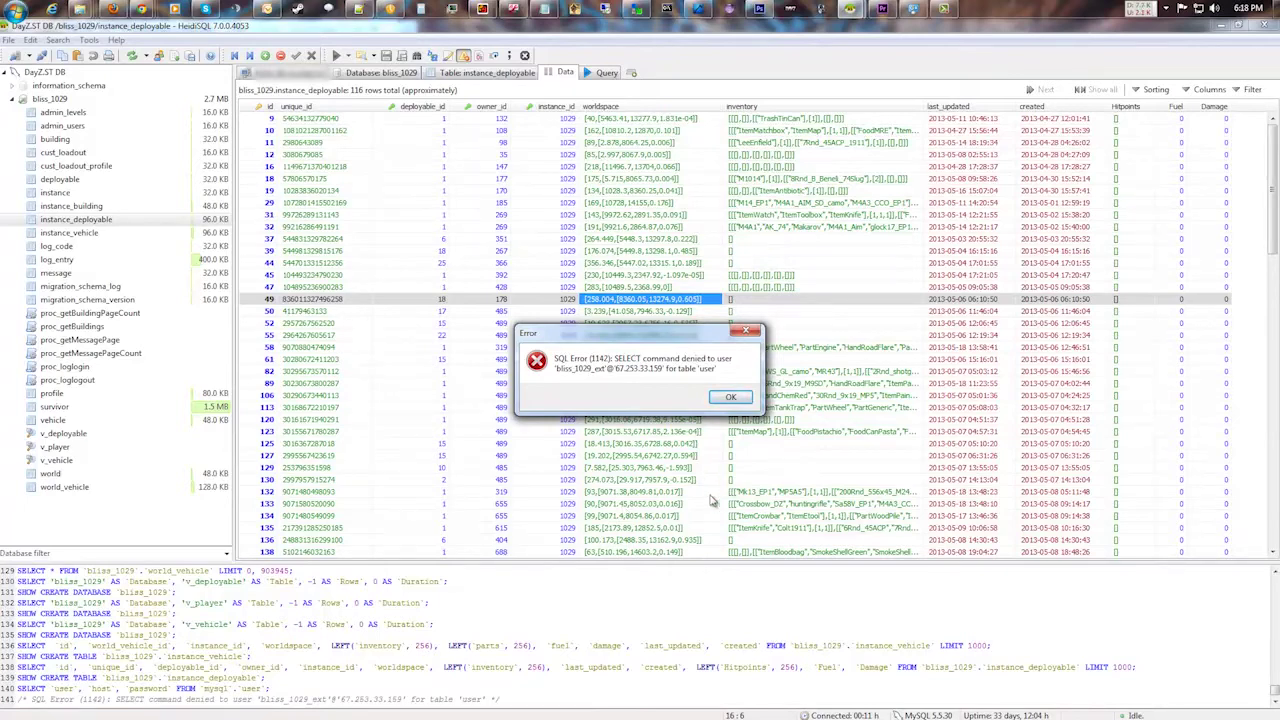
# - Dismiss the SELECT-denied error, then check the dayz and root privileges in User manager
pyautogui.click(719, 401)
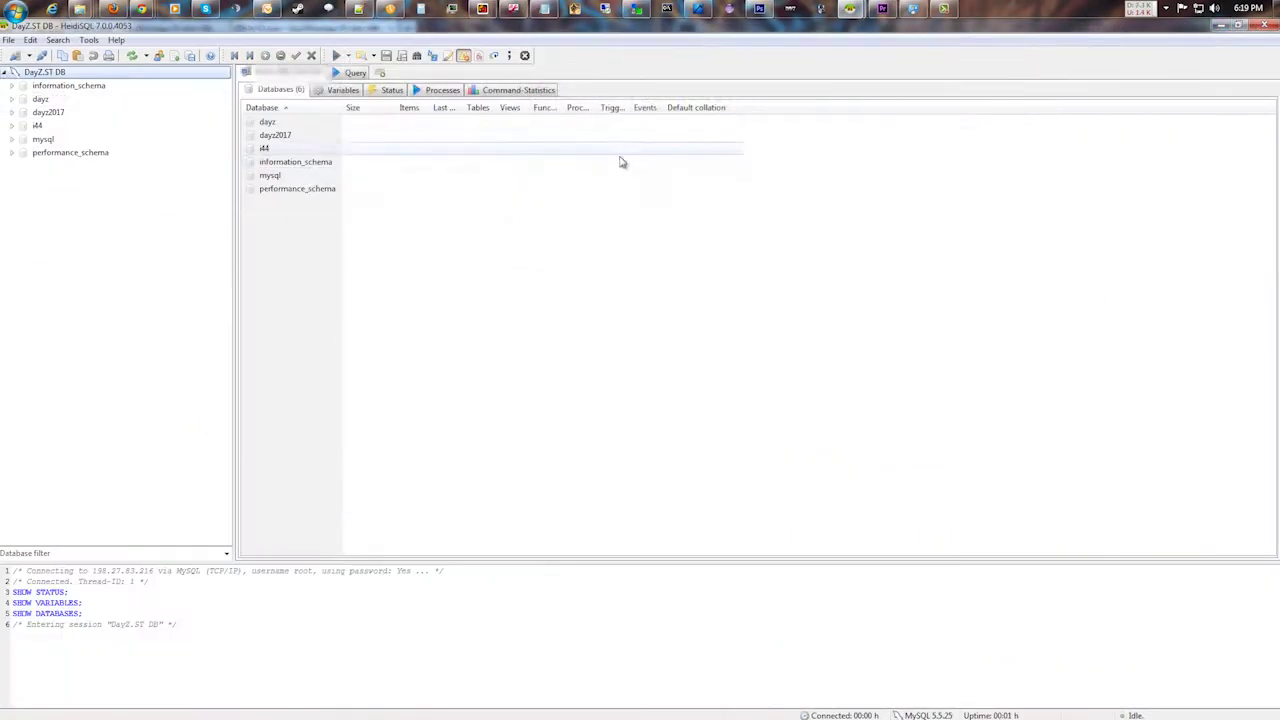
pyautogui.click(90, 40)
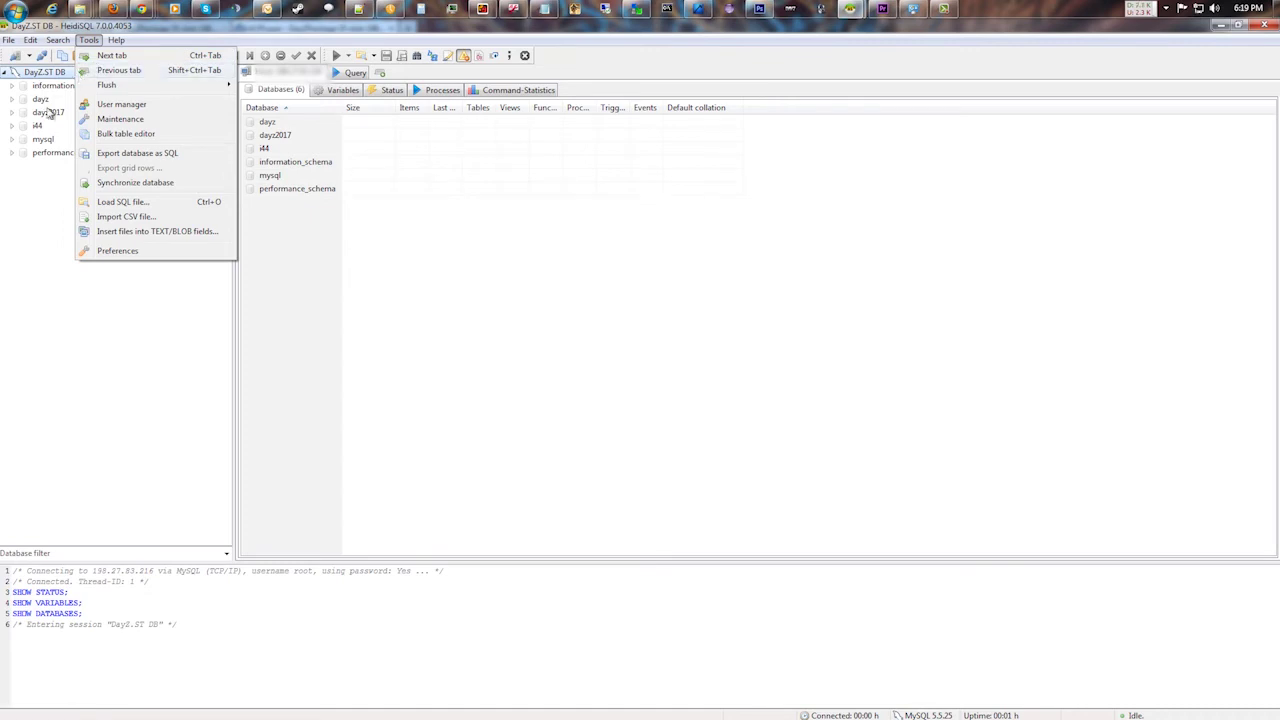
pyautogui.click(160, 105)
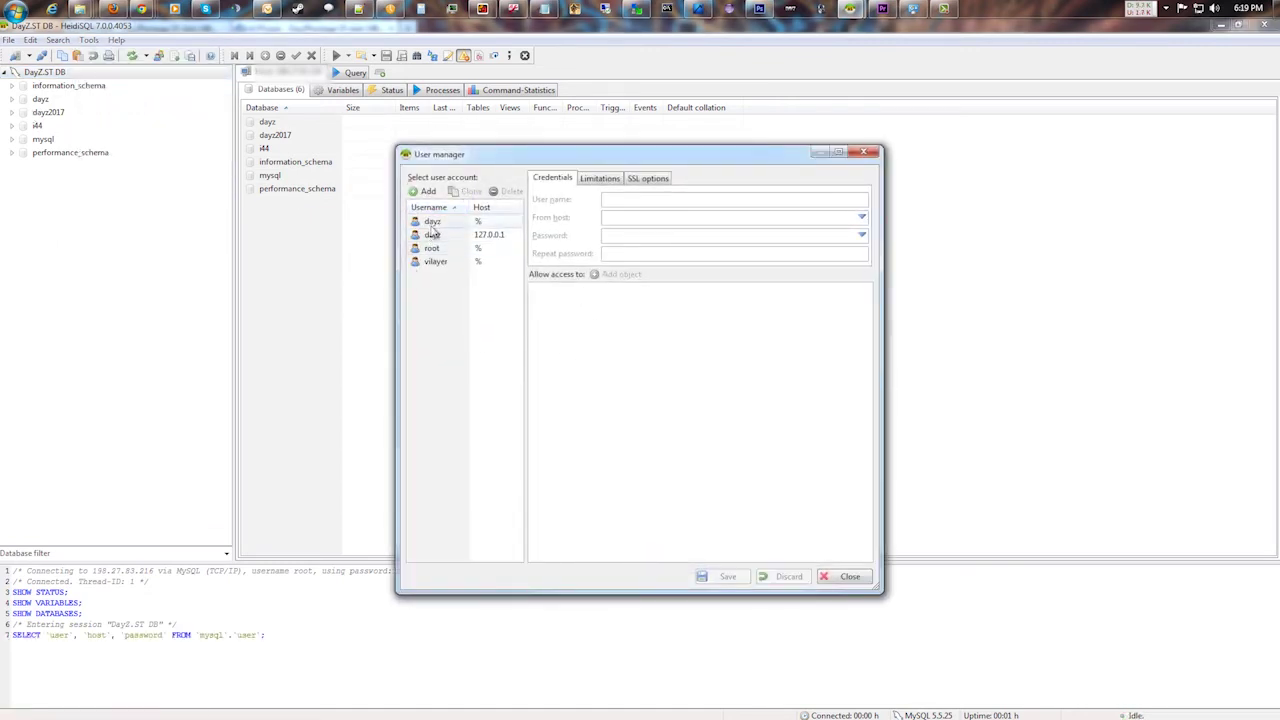
pyautogui.click(536, 290)
pyautogui.click(536, 290)
pyautogui.click(843, 577)
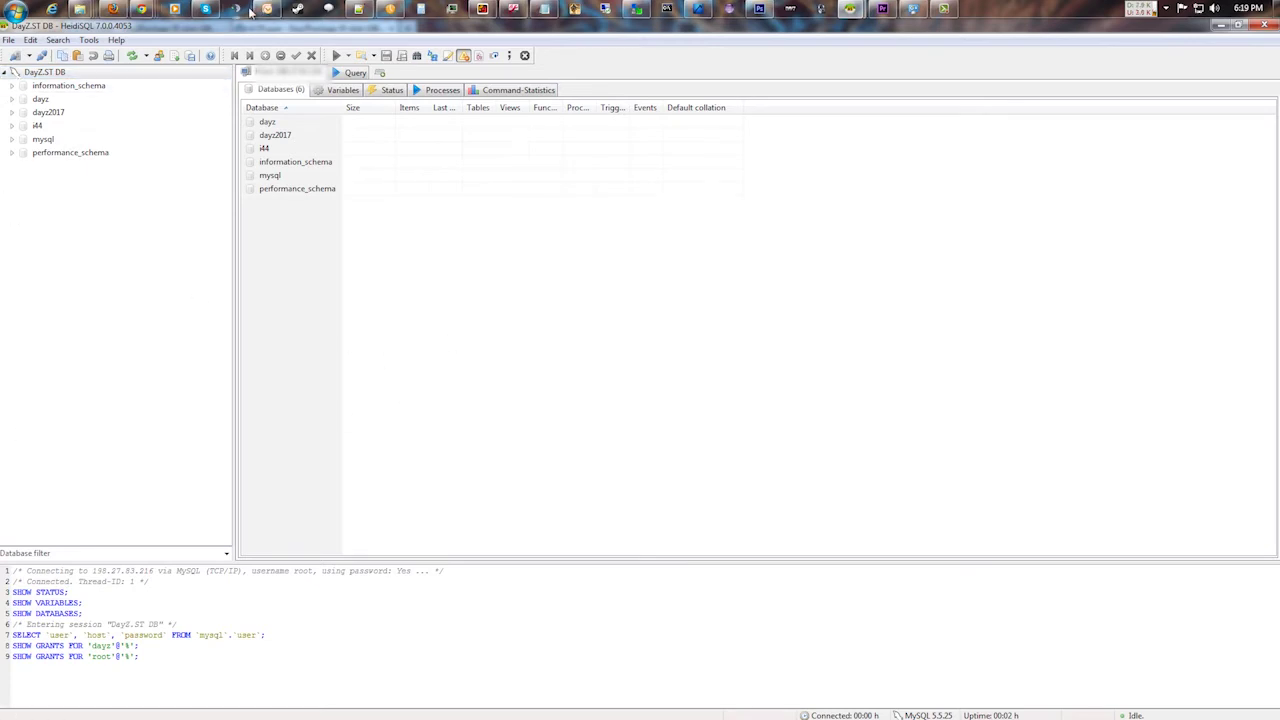
# - Copy the whole ST-Export.sql script from Notepad++ and minimize the editor
pyautogui.click(371, 10)
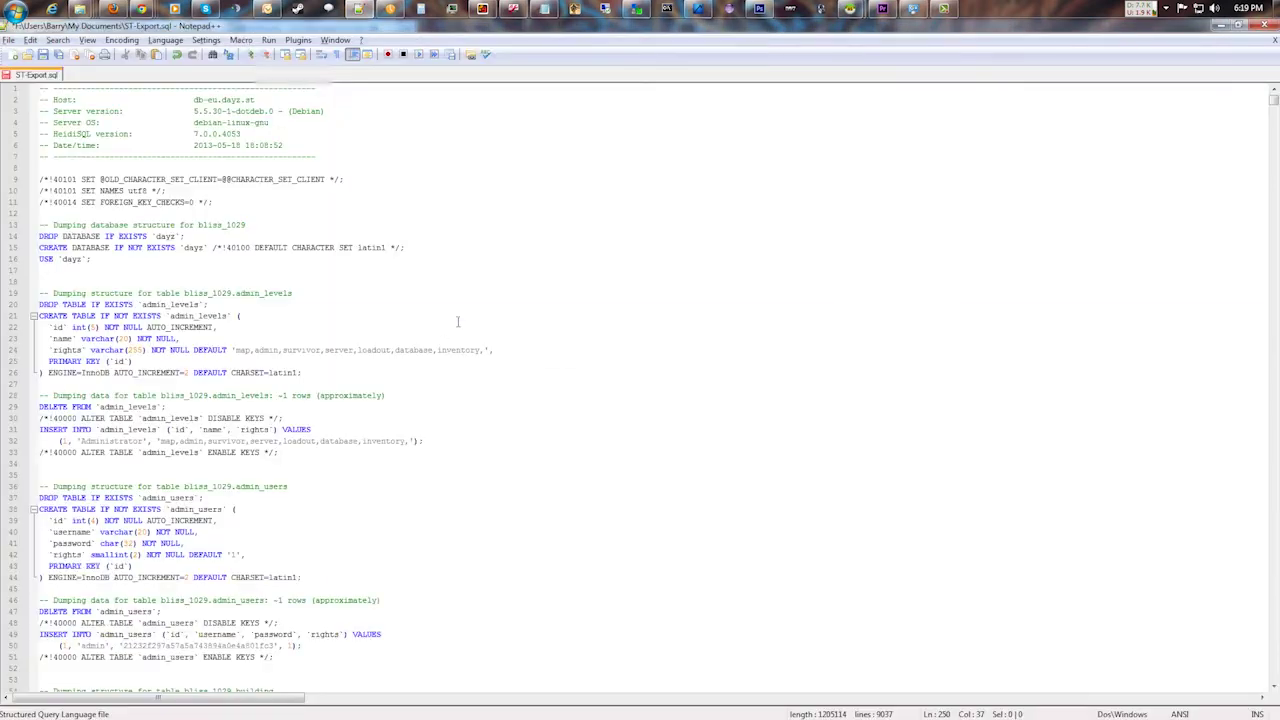
pyautogui.hotkey('ctrl', 'a')
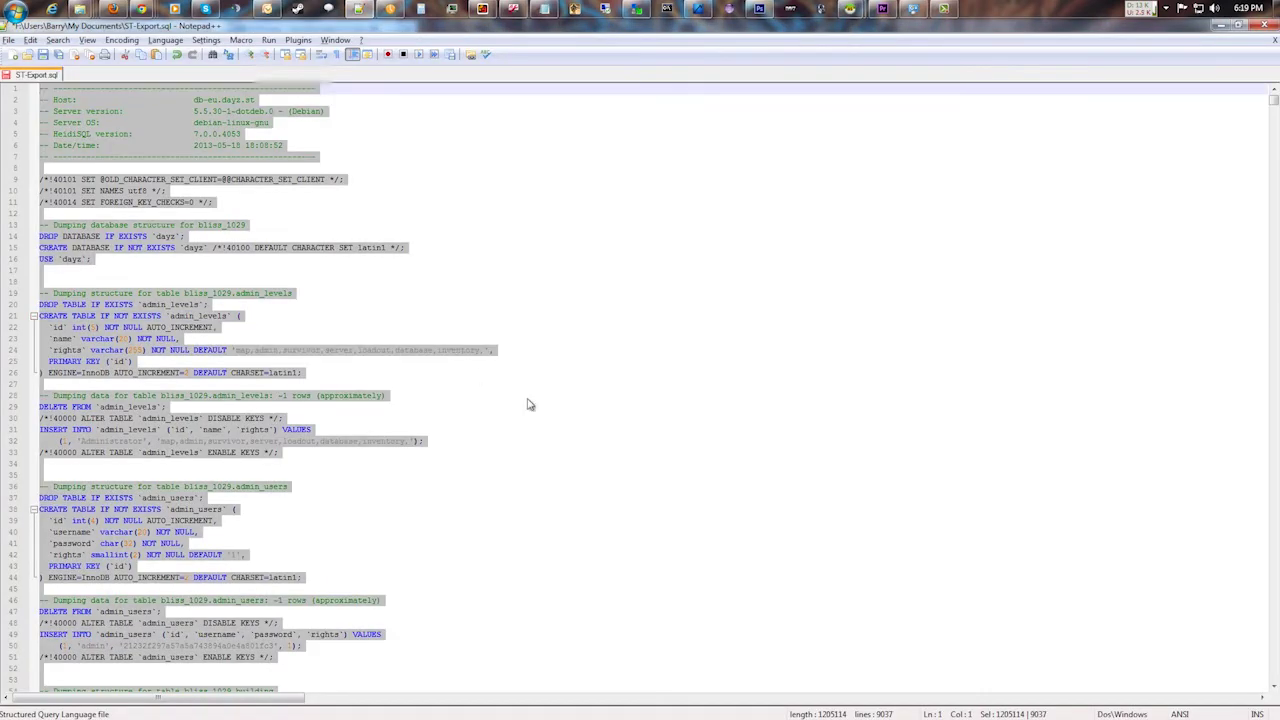
pyautogui.click(1224, 26)
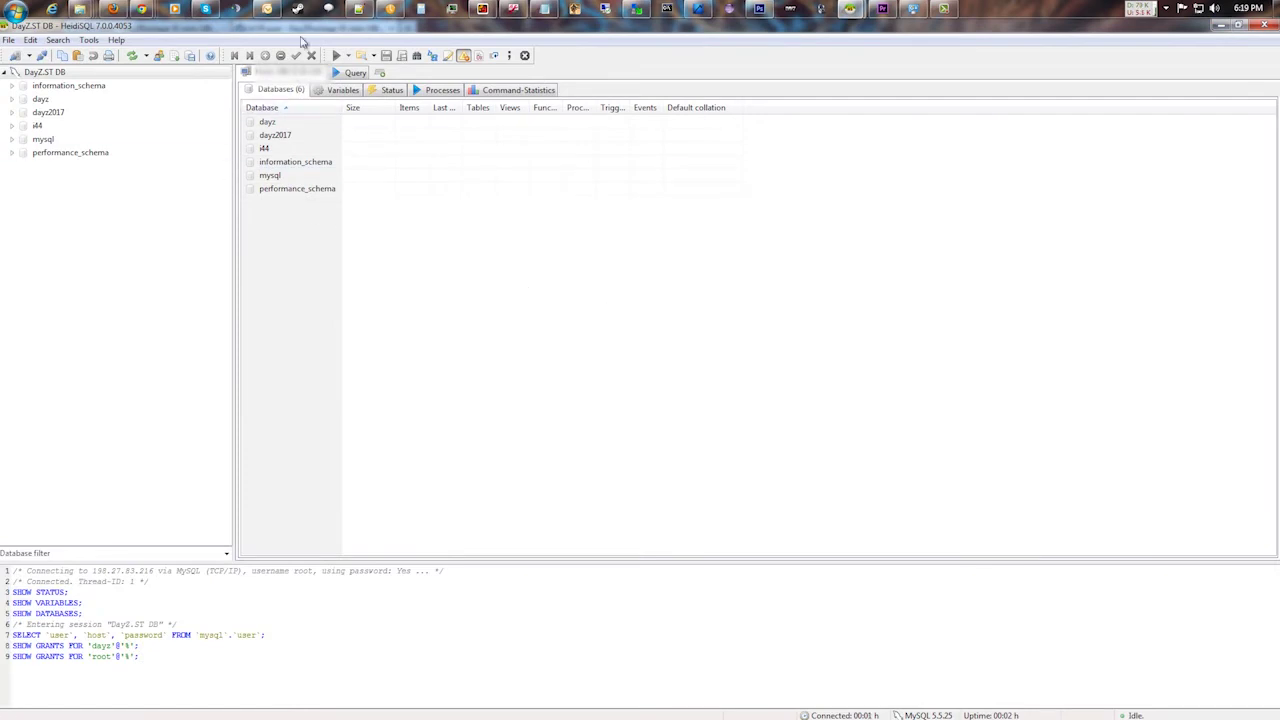
# - Paste the ST-Export.sql dump into a query on dayz and execute it
pyautogui.click(38, 99)
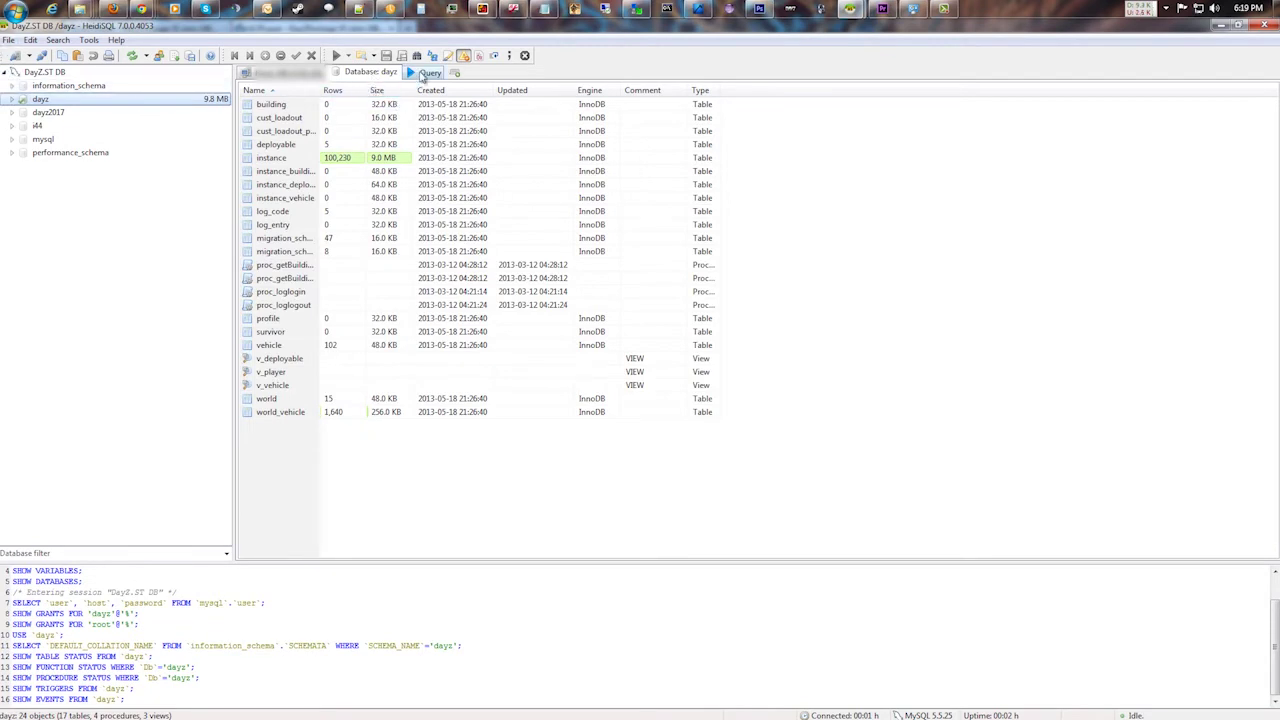
pyautogui.click(427, 73)
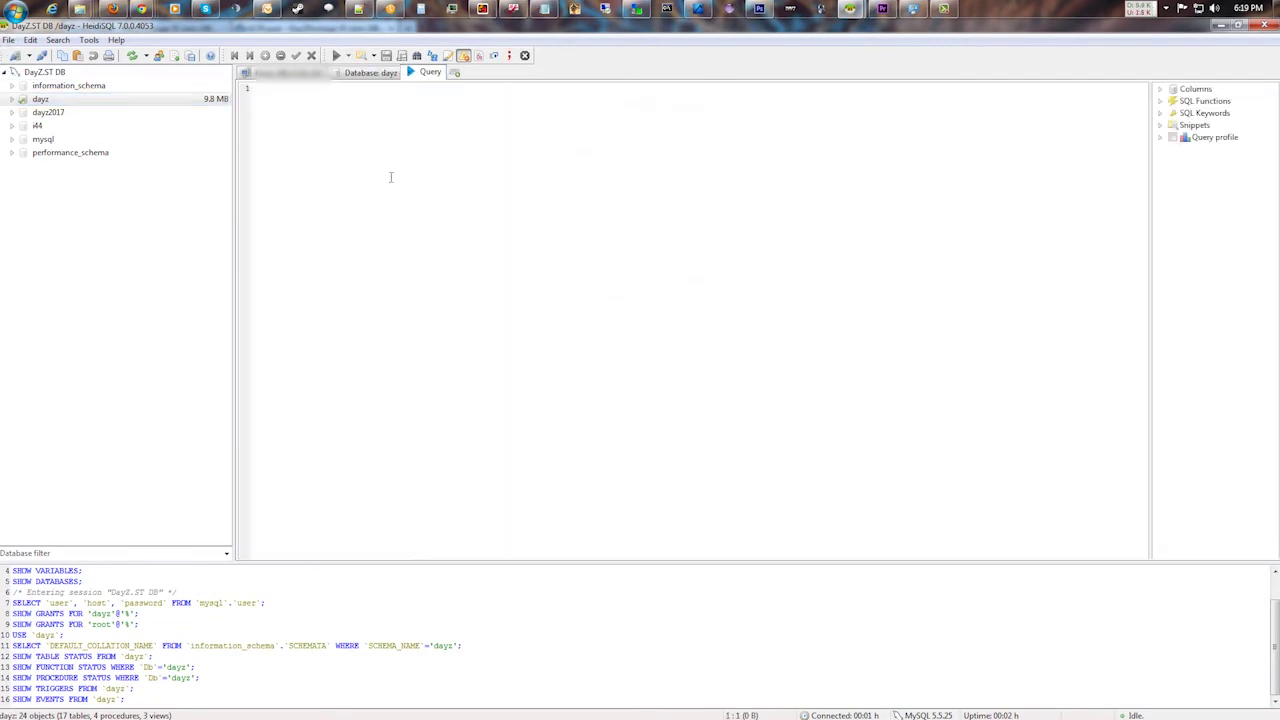
pyautogui.hotkey('ctrl', 'v')
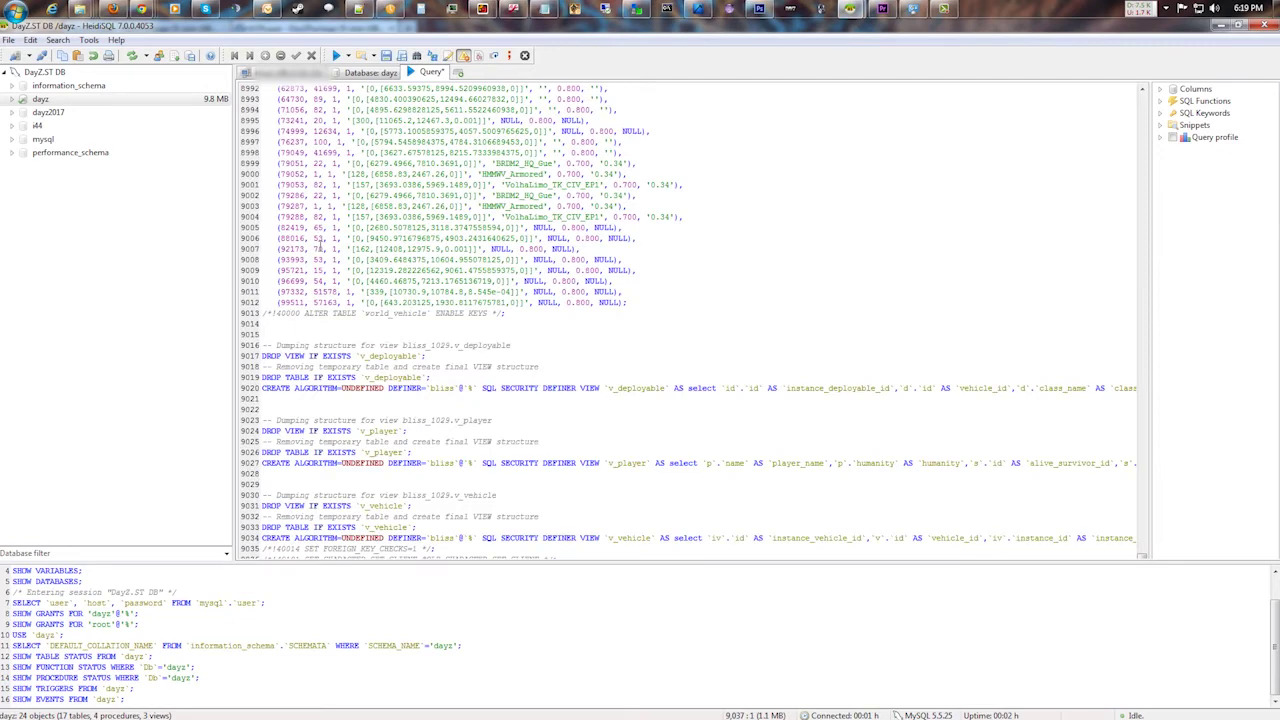
pyautogui.scroll(20, 364, 322)
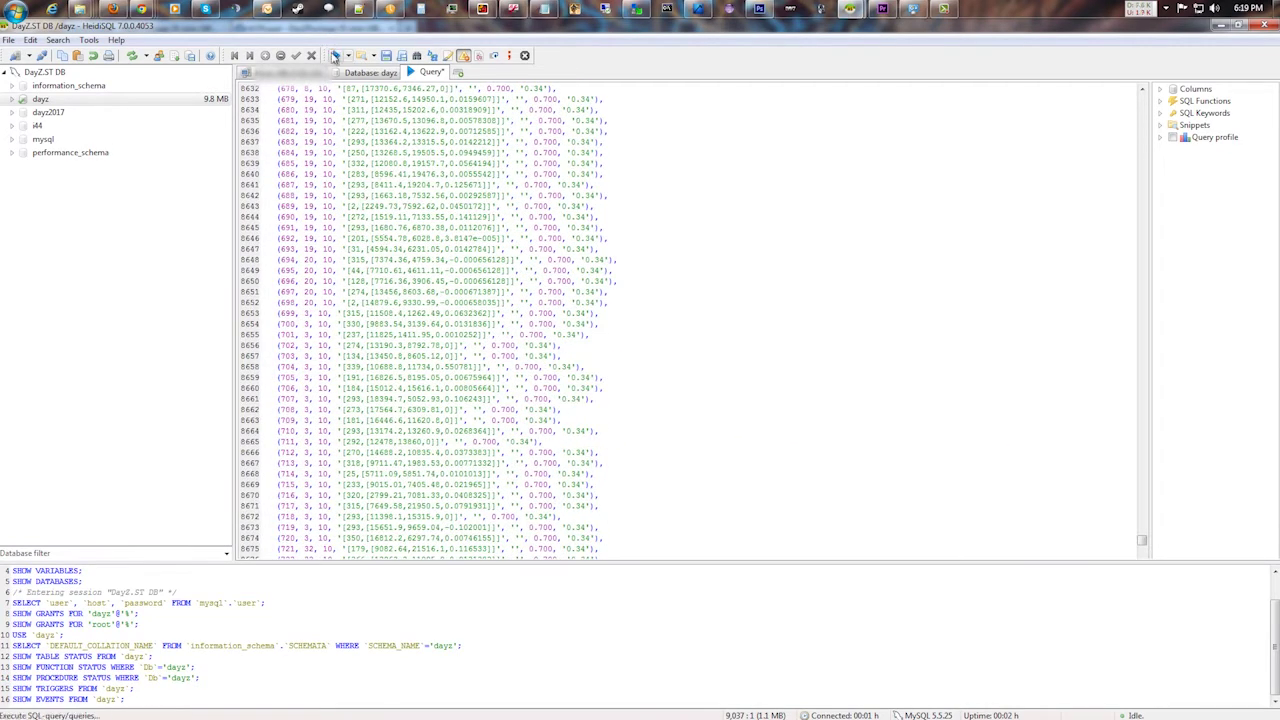
pyautogui.click(336, 56)
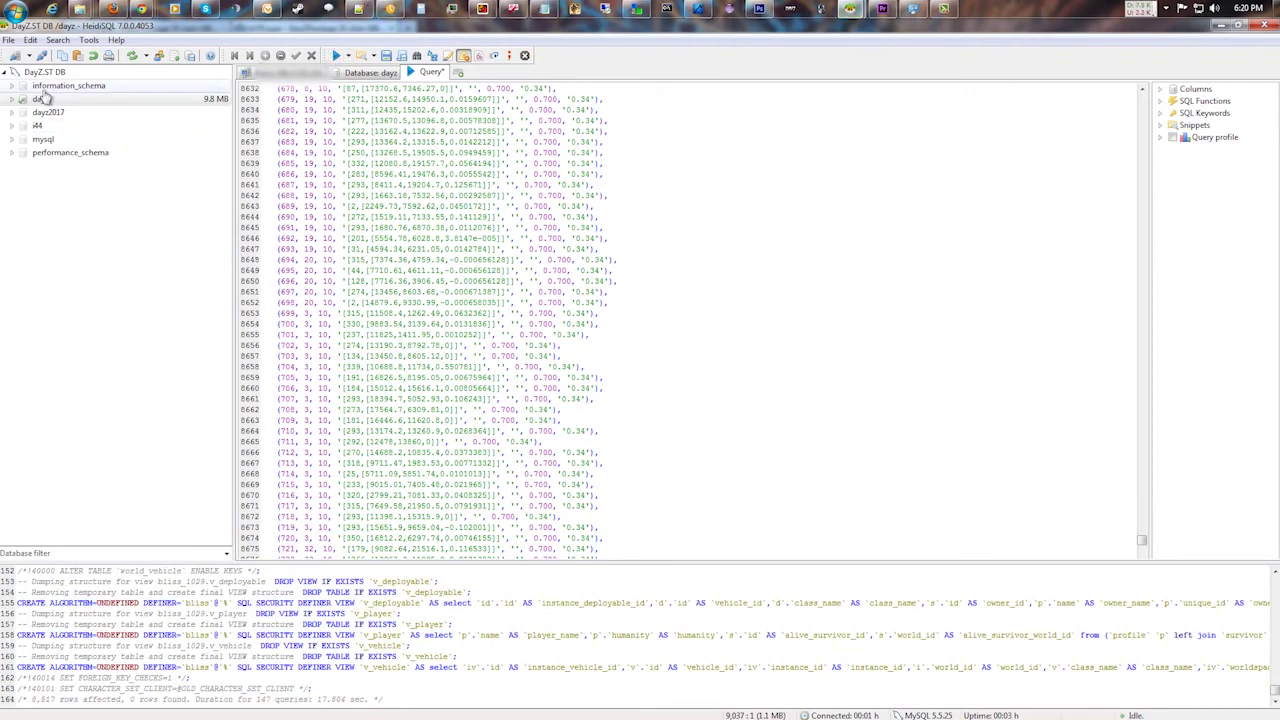
# - Expand dayz and snap the new server's HeidiSQL window to the right half
pyautogui.click(11, 100)
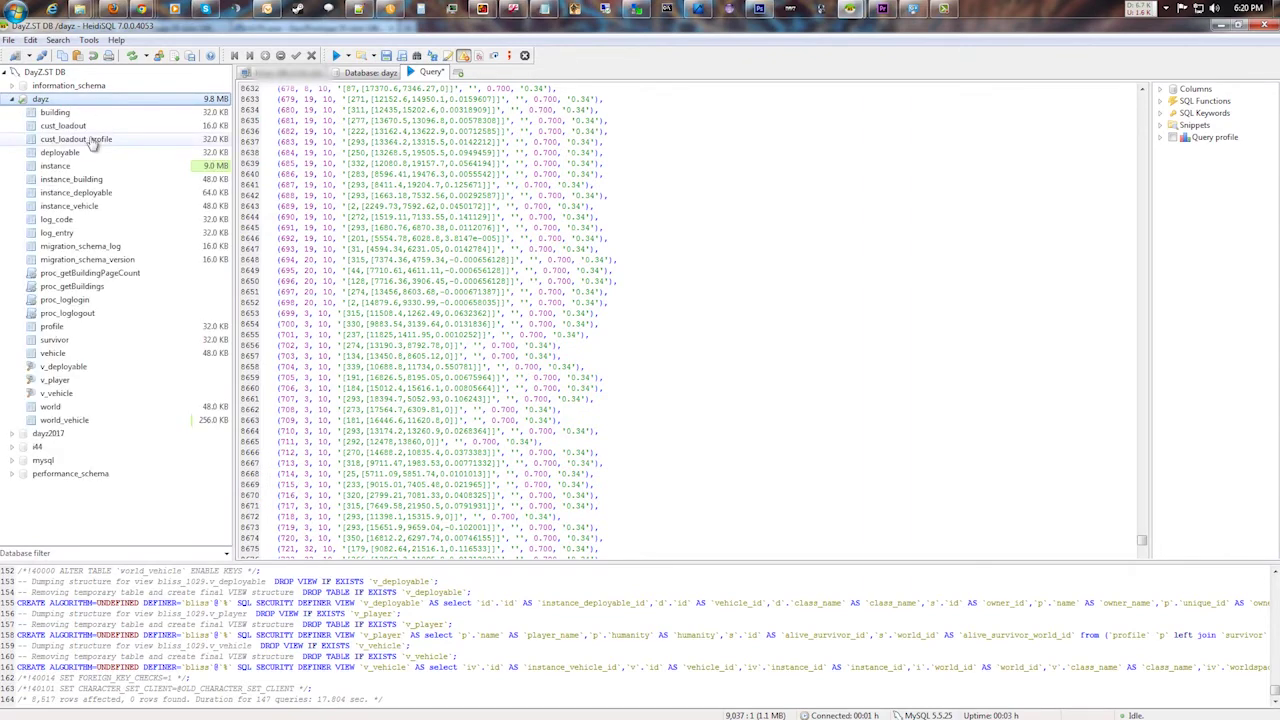
pyautogui.moveTo(538, 40)
pyautogui.mouseDown()
pyautogui.moveTo(514, 80)
pyautogui.moveTo(556, 58)
pyautogui.mouseUp()
pyautogui.press('super+Right')
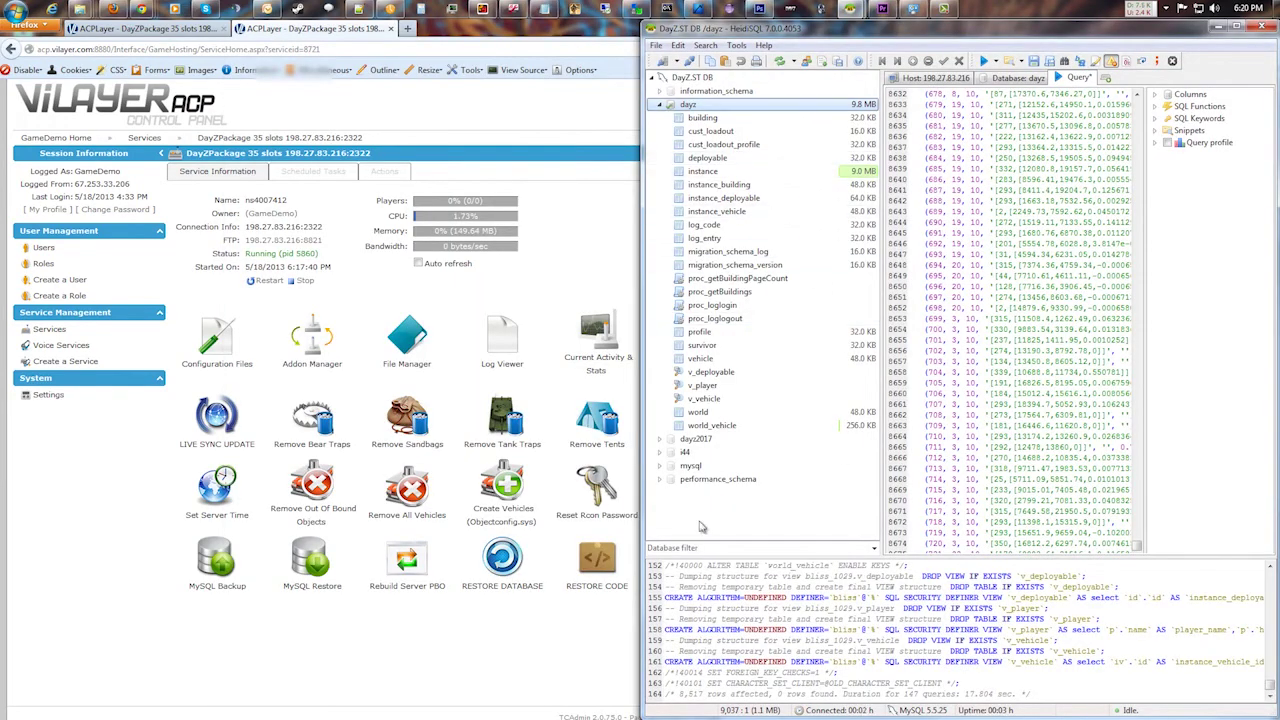
# - Snap the old bliss_1029 HeidiSQL window to the left half
pyautogui.moveTo(851, 9)
pyautogui.click(800, 63)
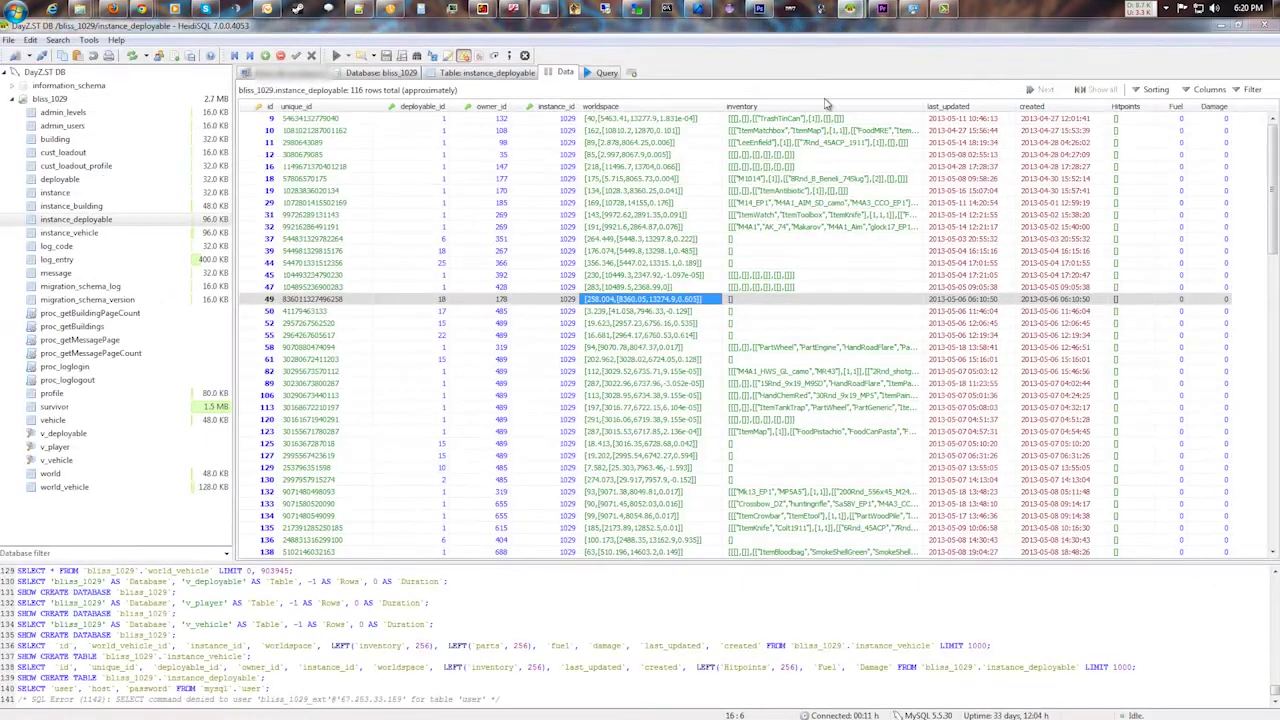
pyautogui.press('super+Left')
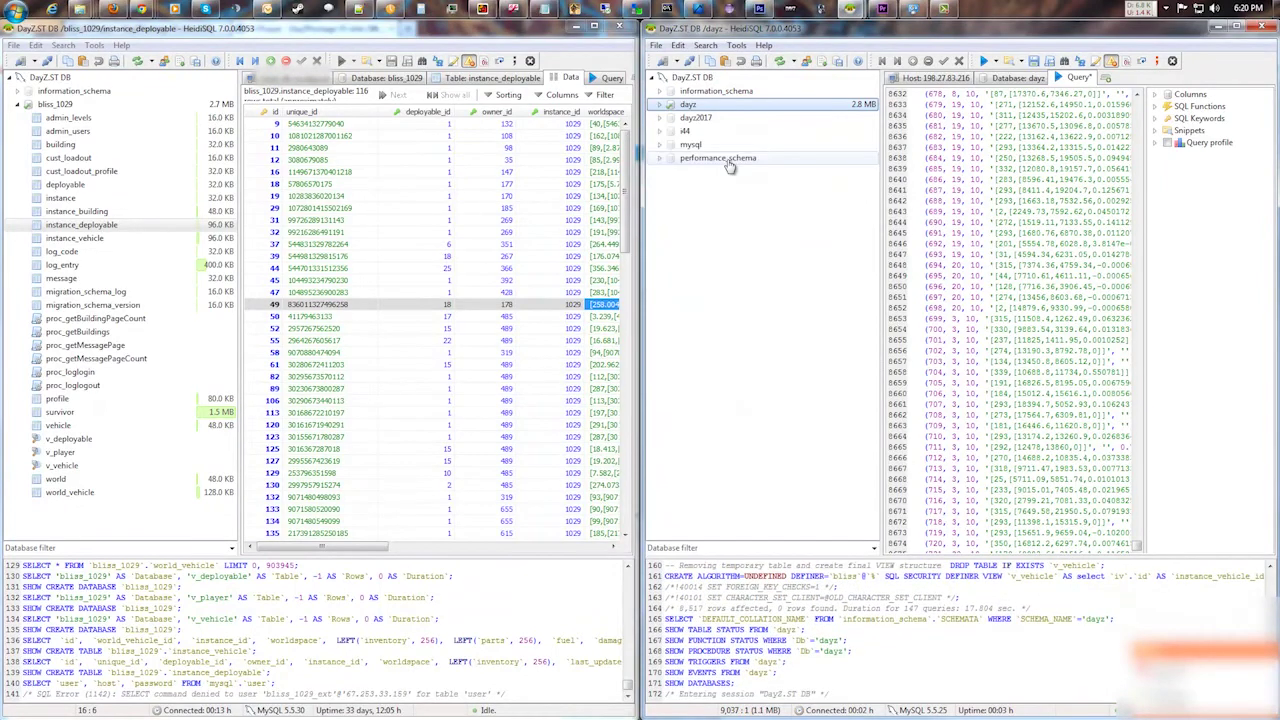
# - Check migration_schema_log and admin_levels in dayz, close bliss_1029, and maximize the dayz window
pyautogui.click(660, 105)
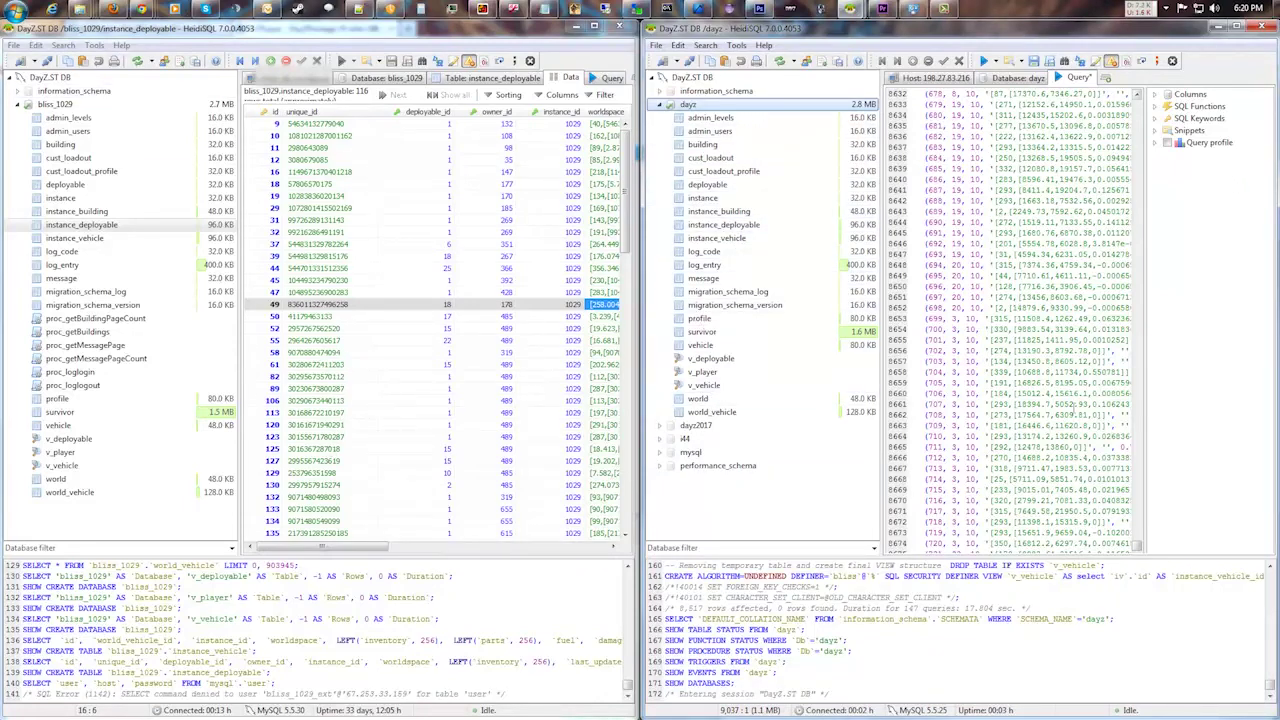
pyautogui.click(748, 291)
pyautogui.click(733, 117)
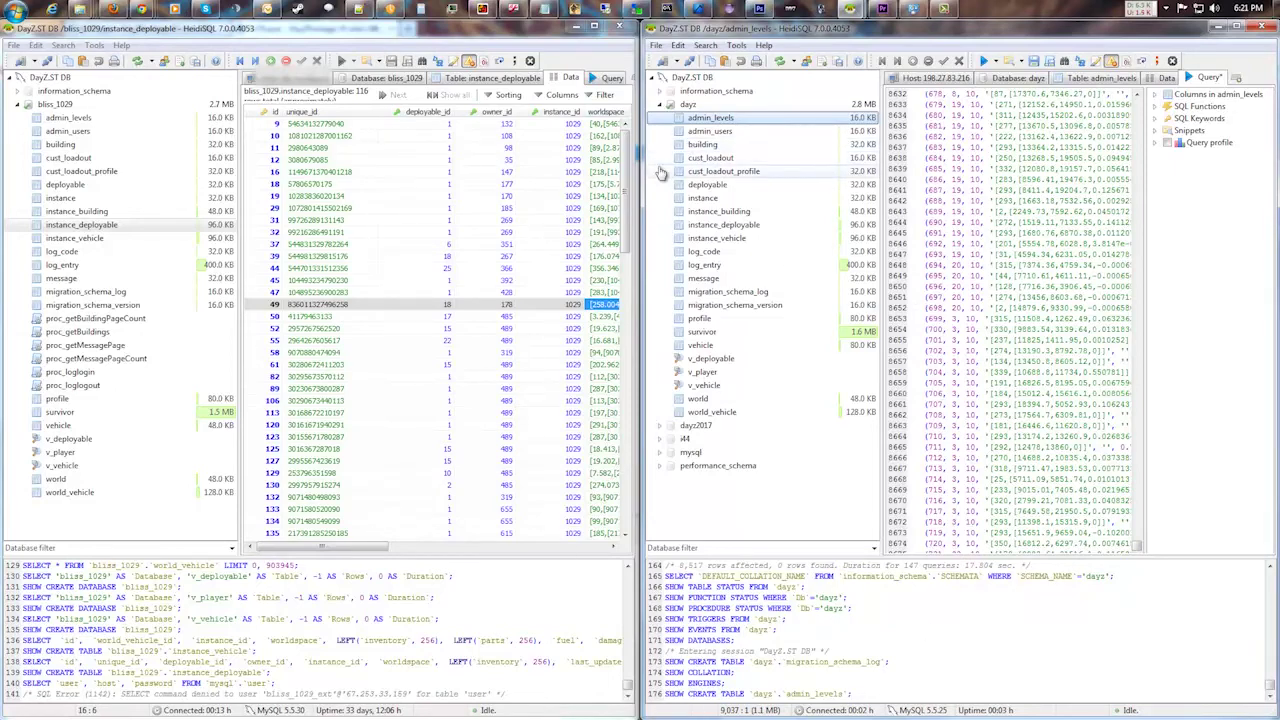
pyautogui.click(585, 27)
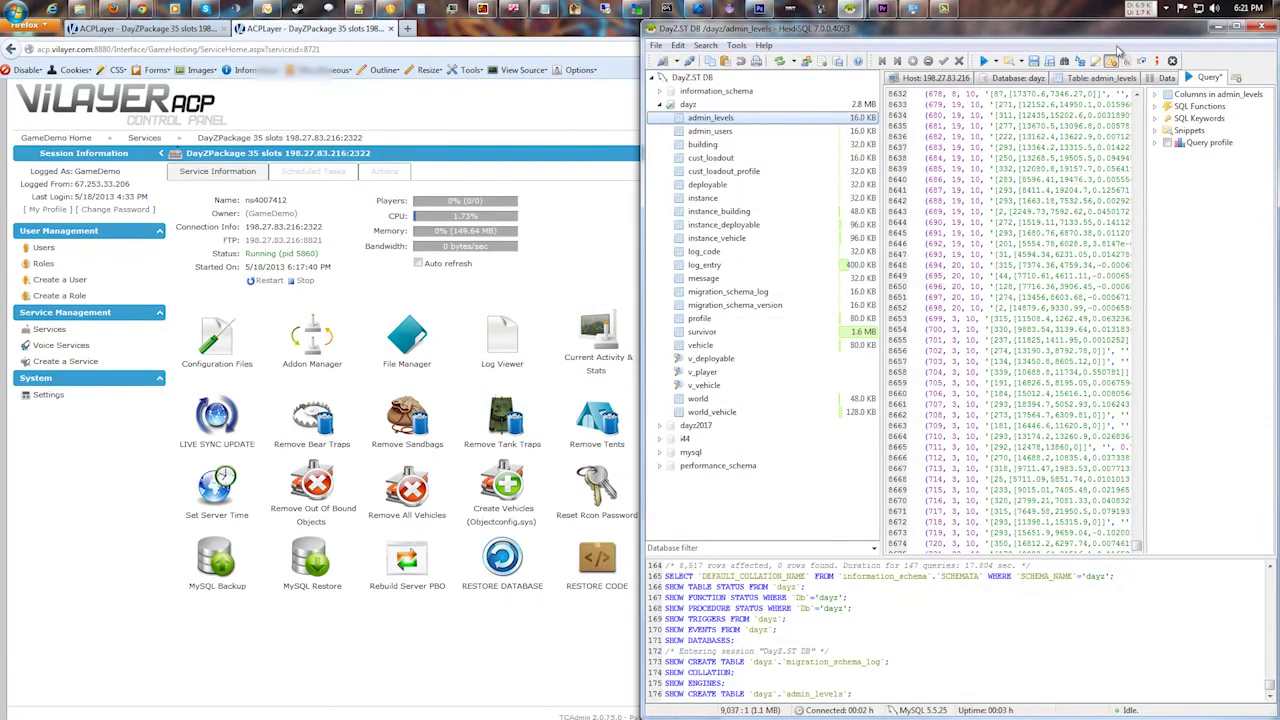
pyautogui.doubleClick(1165, 30)
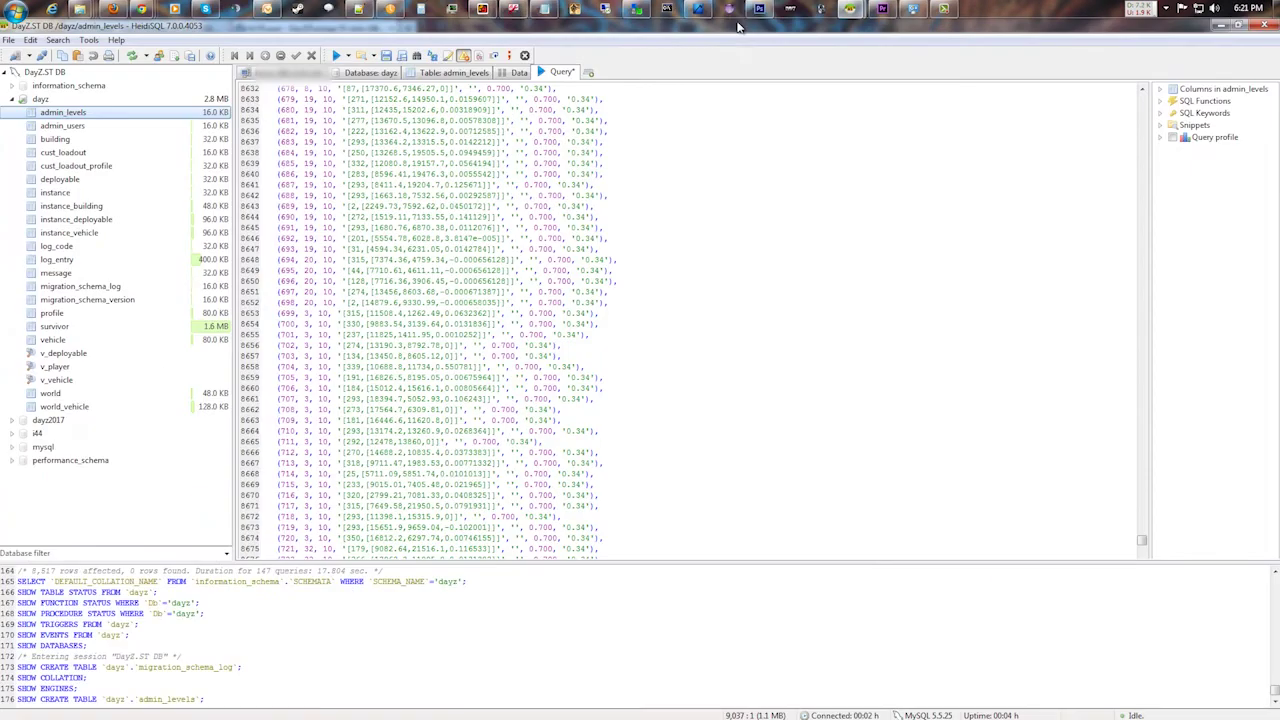